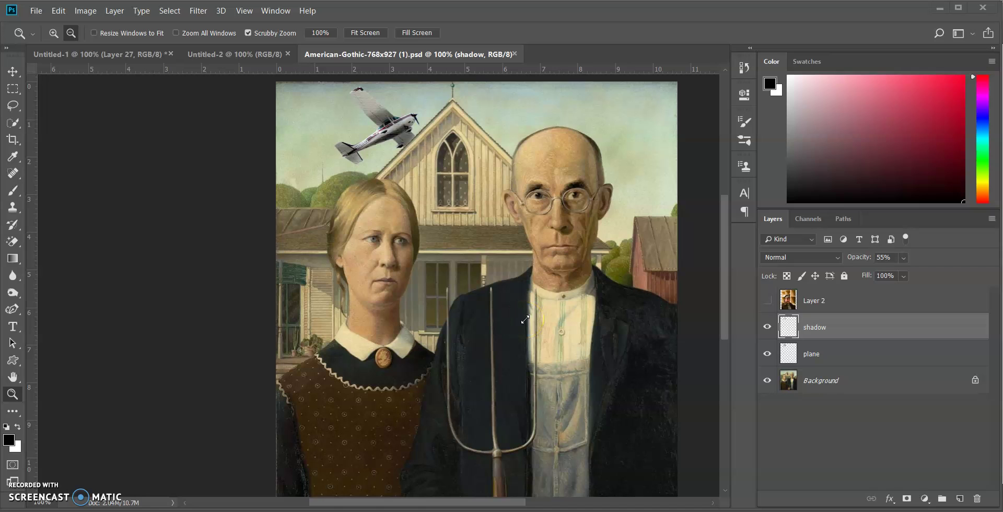
Step: Toggle Layer 2's visibility a few times, leaving the pilot photo shown over American Gothic
drag(525, 319, 517, 321)
click(594, 298)
click(767, 302)
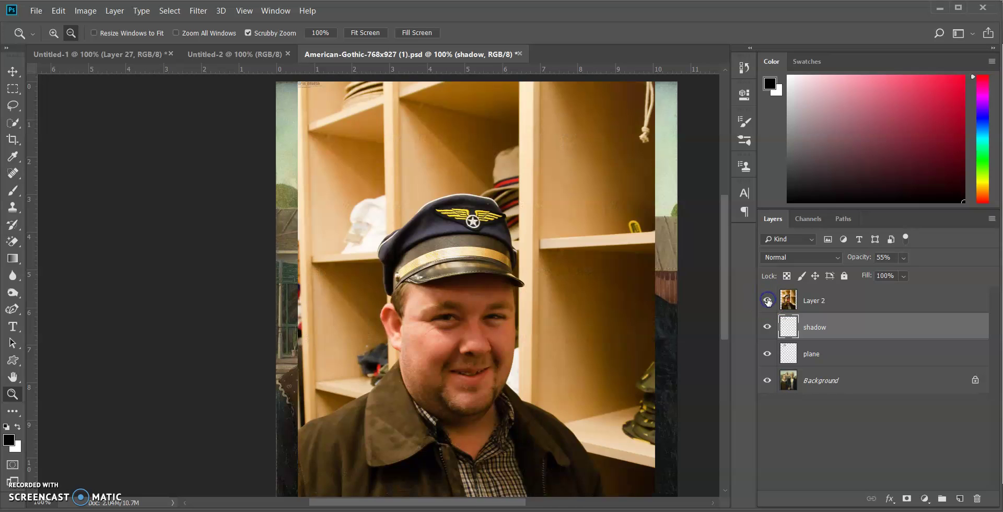
click(768, 302)
click(768, 301)
click(767, 302)
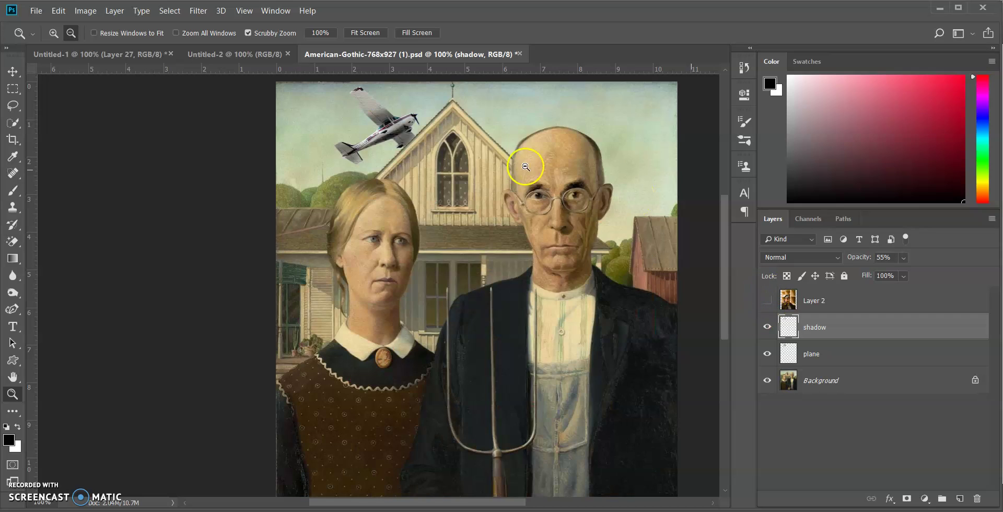
click(768, 303)
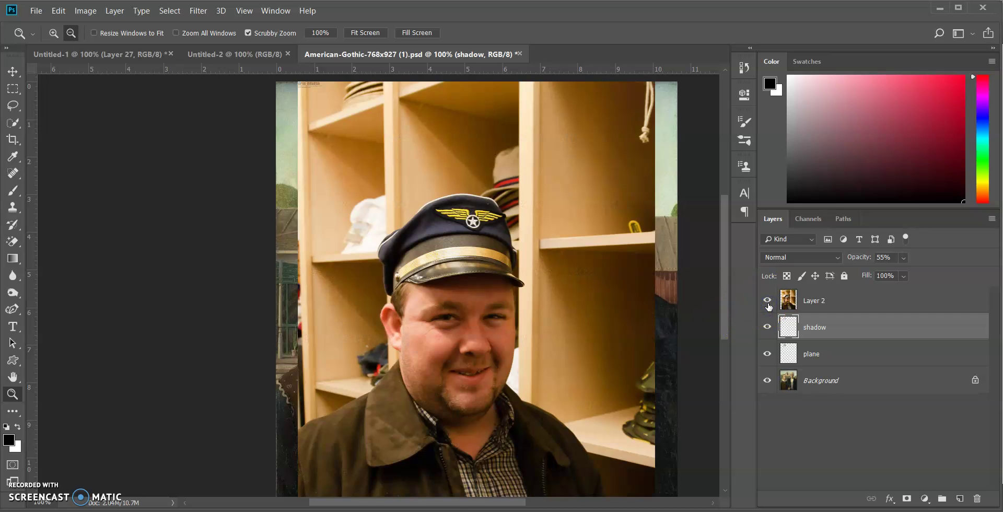
scroll(471, 266, down, 1)
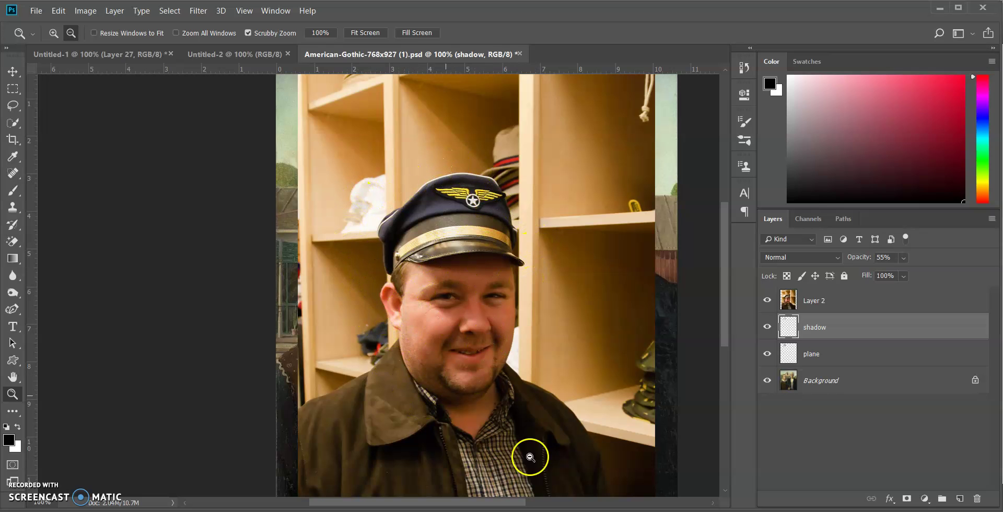
scroll(585, 366, down, 2)
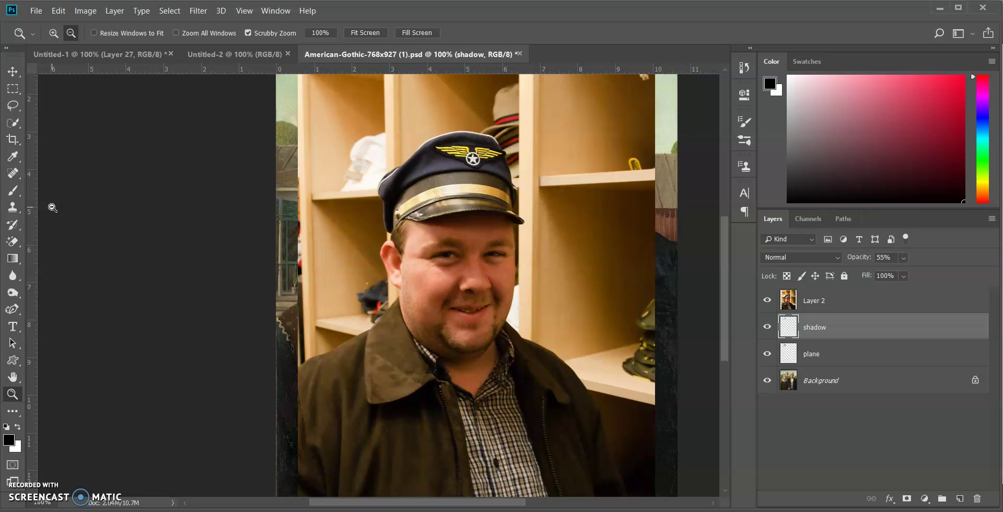
click(12, 122)
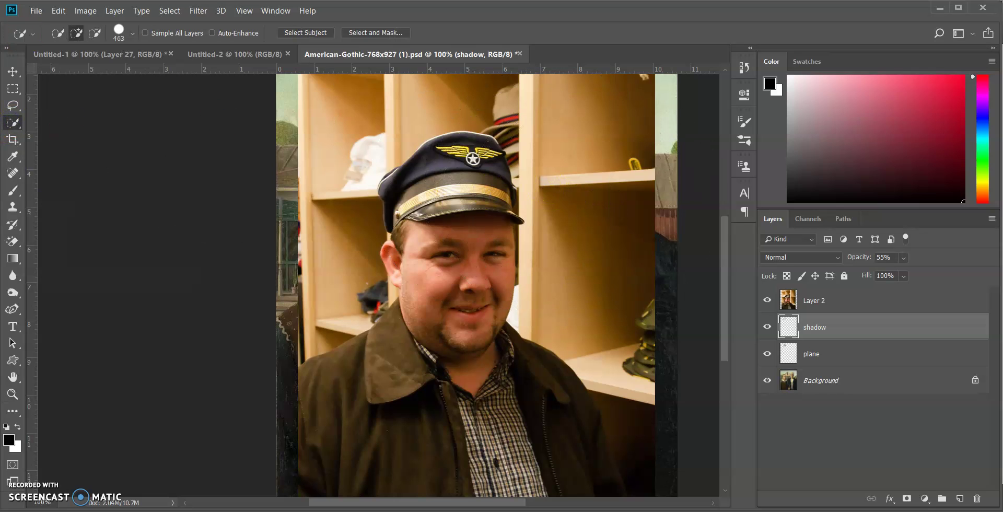
click(131, 33)
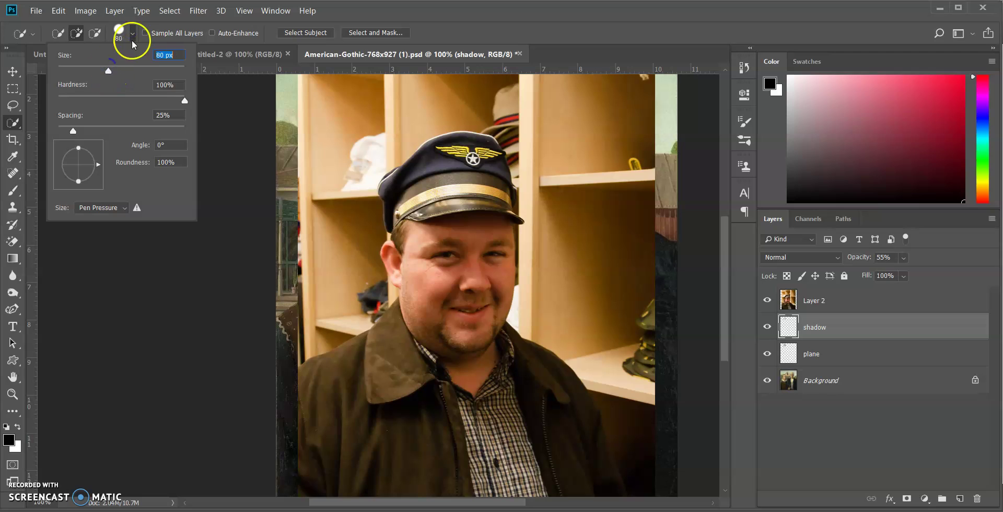
key(Return)
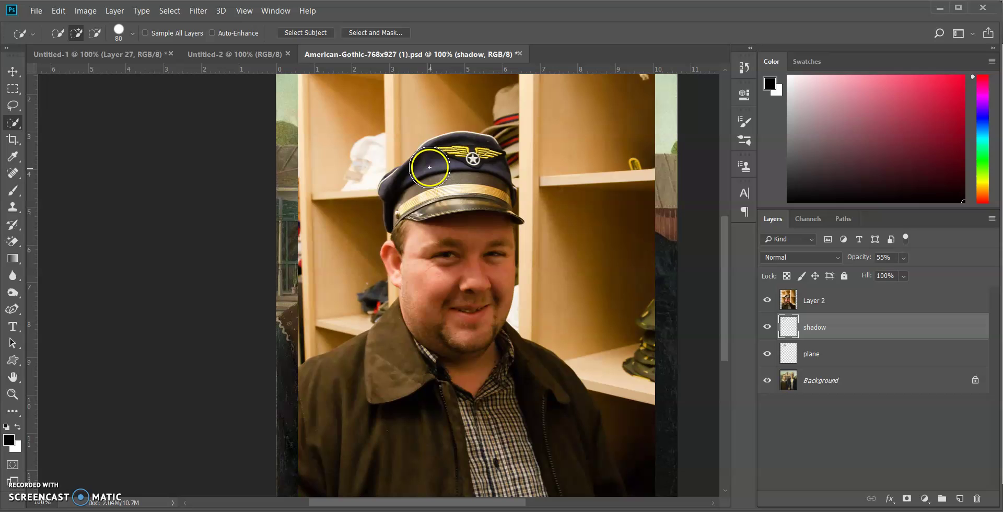
mouse_move(430, 167)
mouse_down()
mouse_move(408, 175)
mouse_move(444, 152)
mouse_move(482, 168)
mouse_move(471, 167)
mouse_up()
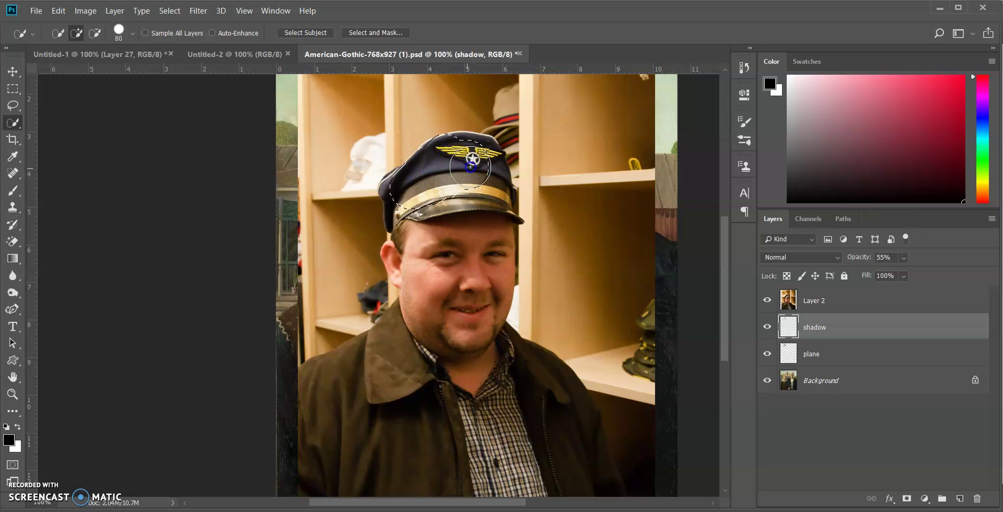
key(ctrl+d)
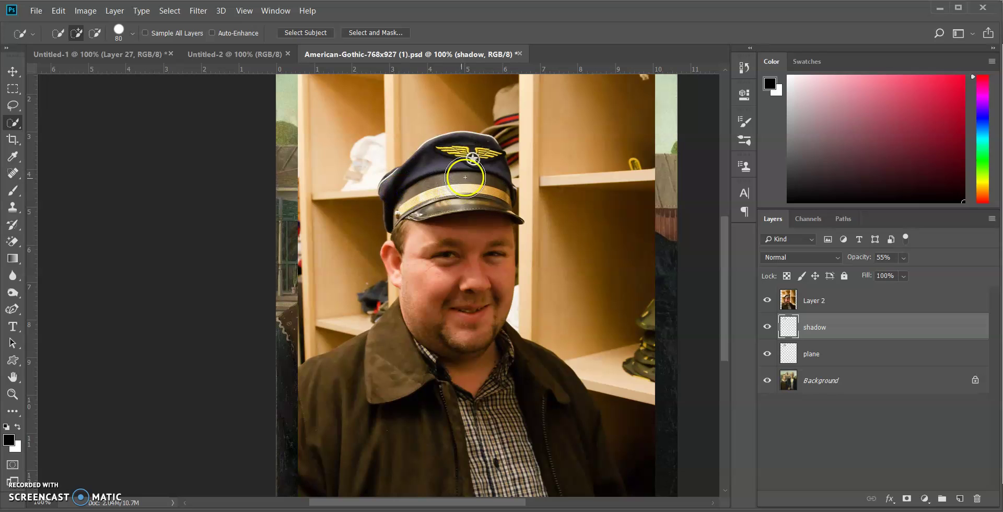
drag(465, 178, 485, 154)
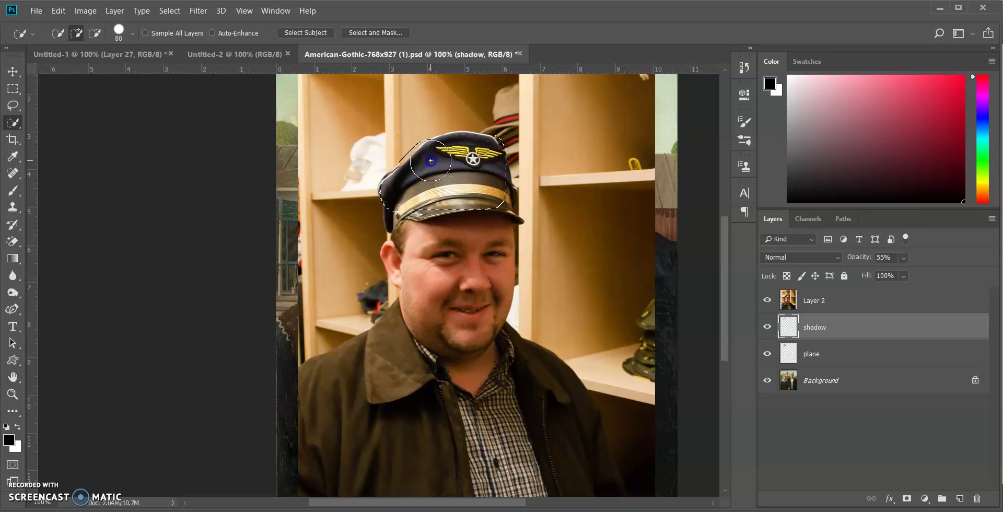
key(ctrl+d)
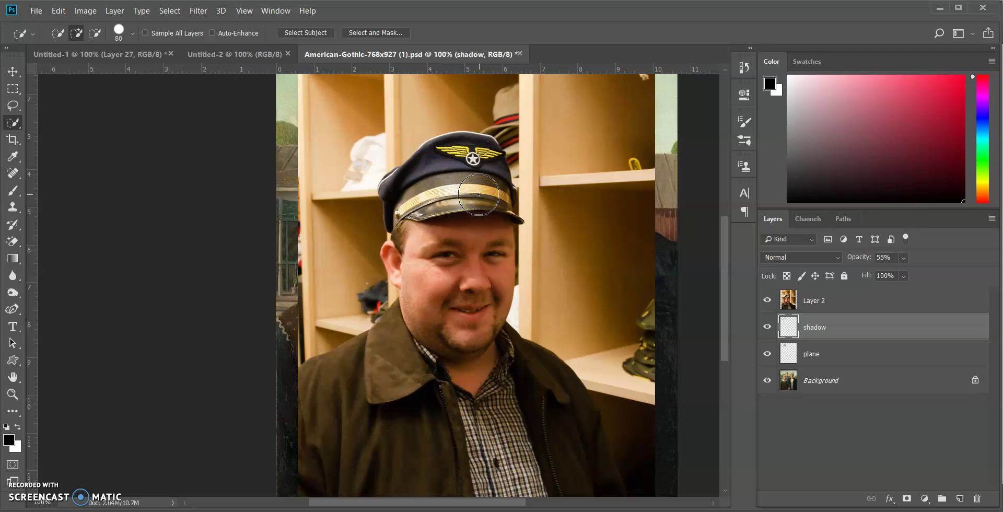
Step: Trace a closed Magnetic Lasso selection around the pilot cap and copy it
click(13, 106)
click(55, 131)
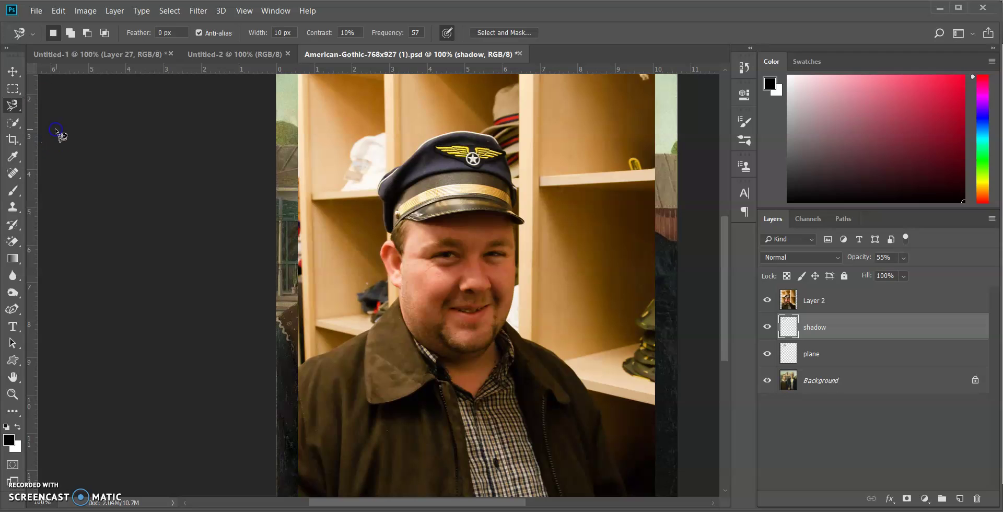
click(409, 161)
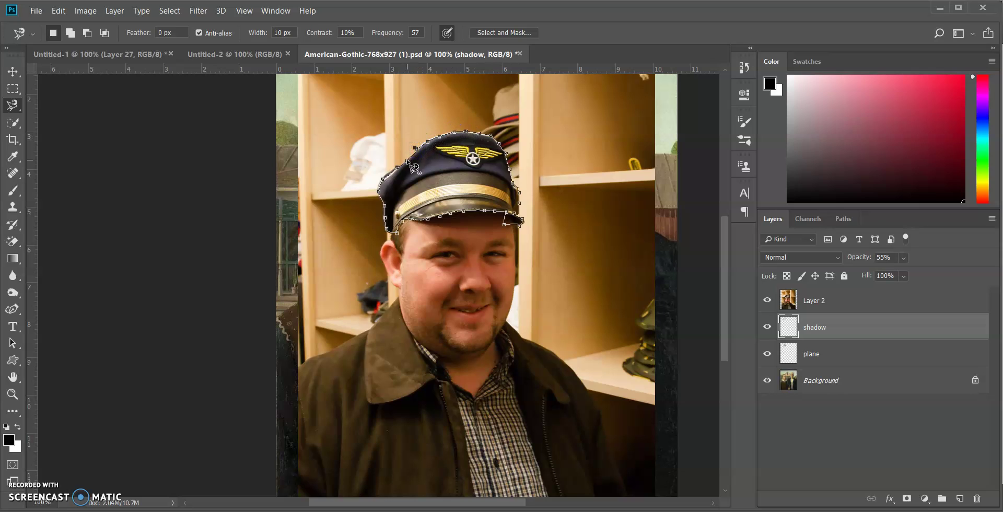
click(415, 150)
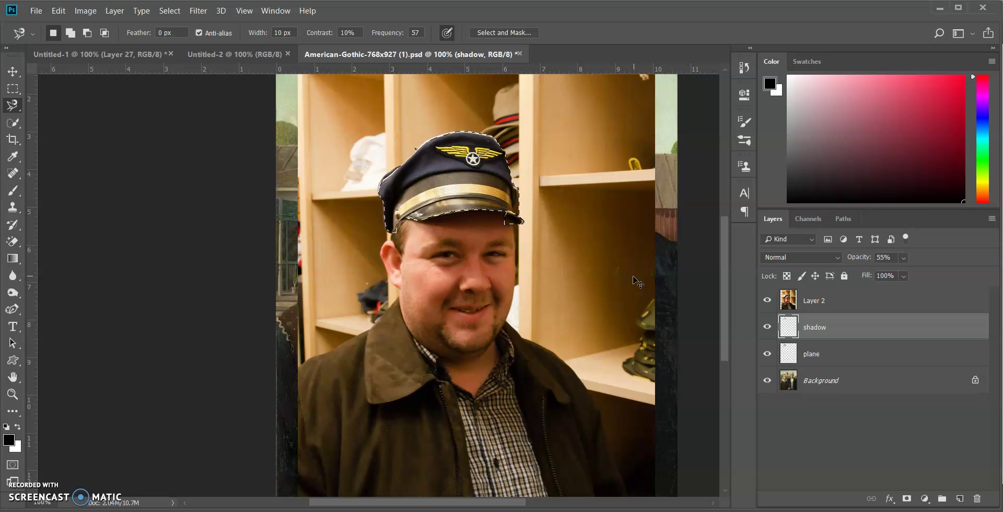
key(ctrl+c)
Step: Dismiss the empty-selection error, activate Layer 2, and retrace the whole cap with the Magnetic Lasso
click(518, 208)
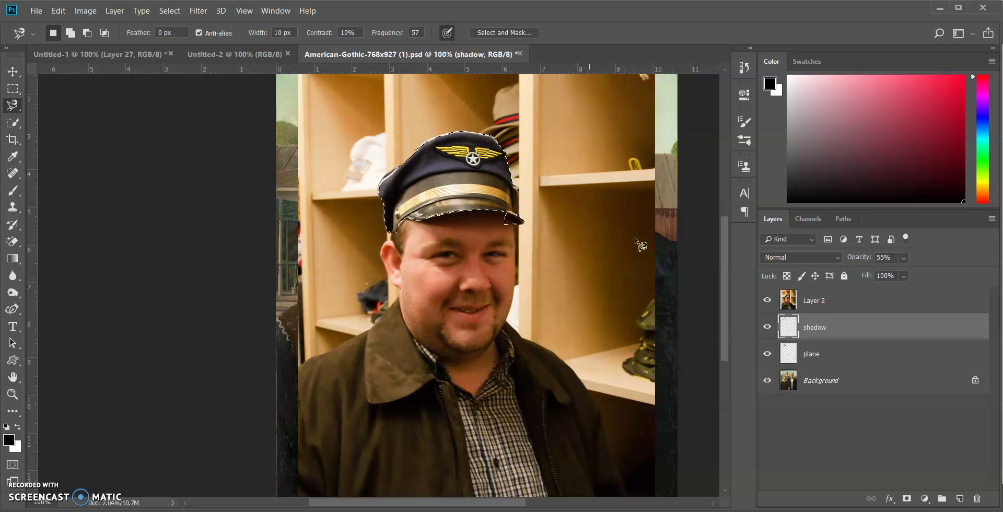
click(817, 301)
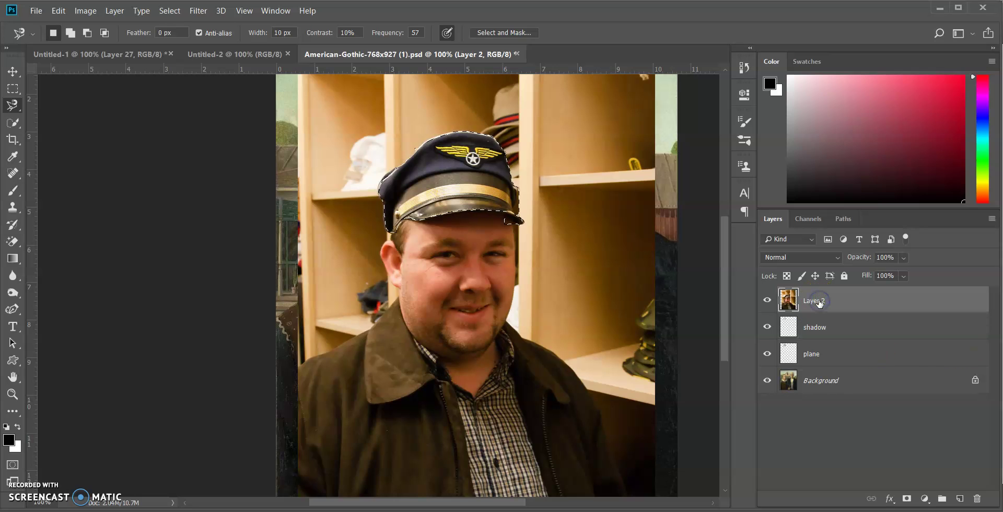
click(574, 286)
click(571, 282)
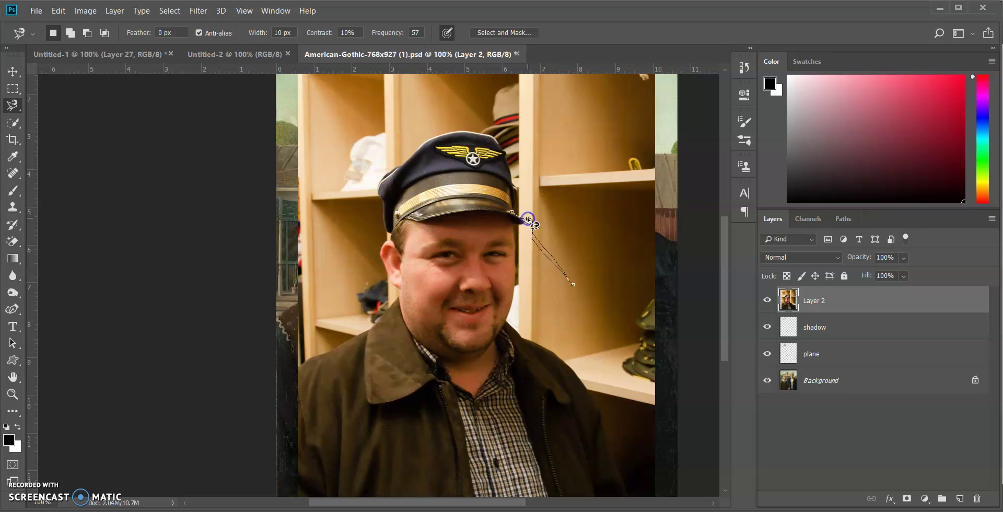
key(Escape)
click(454, 133)
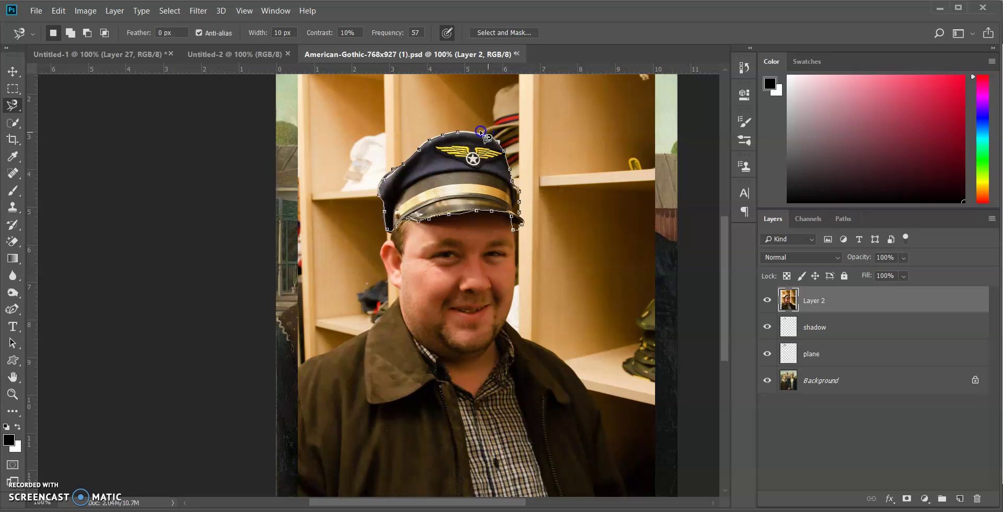
click(460, 134)
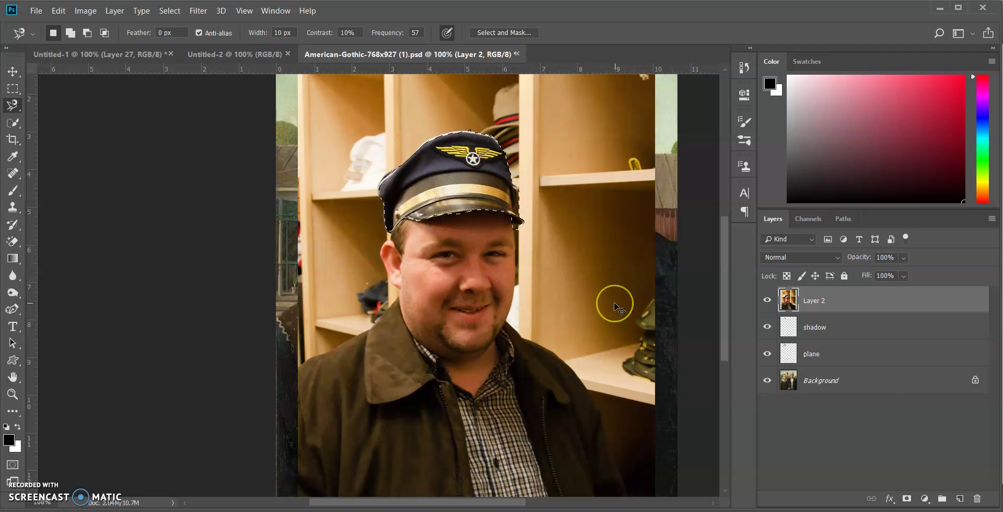
Step: Copy the cap to Layer 3, hide Layer 2, and move the cap onto the farmer's head
key(ctrl+j)
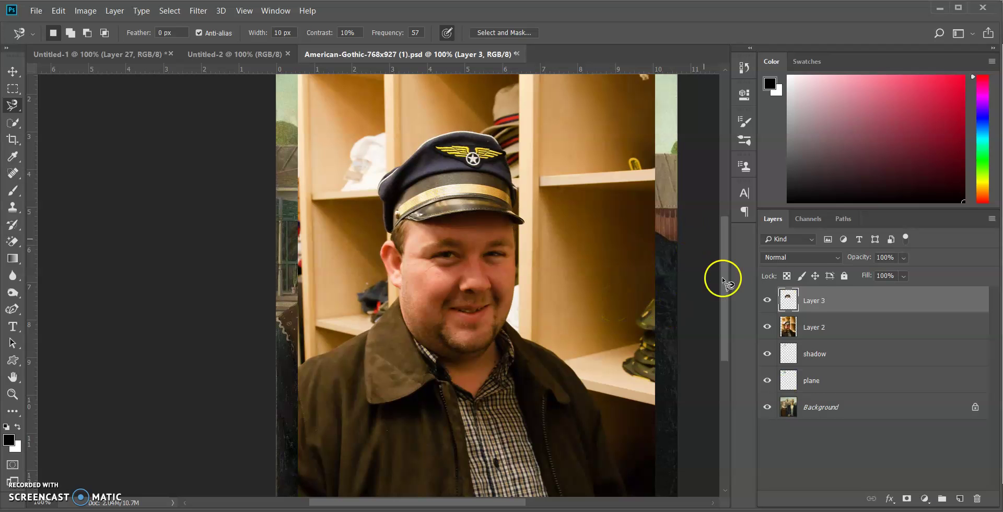
click(766, 328)
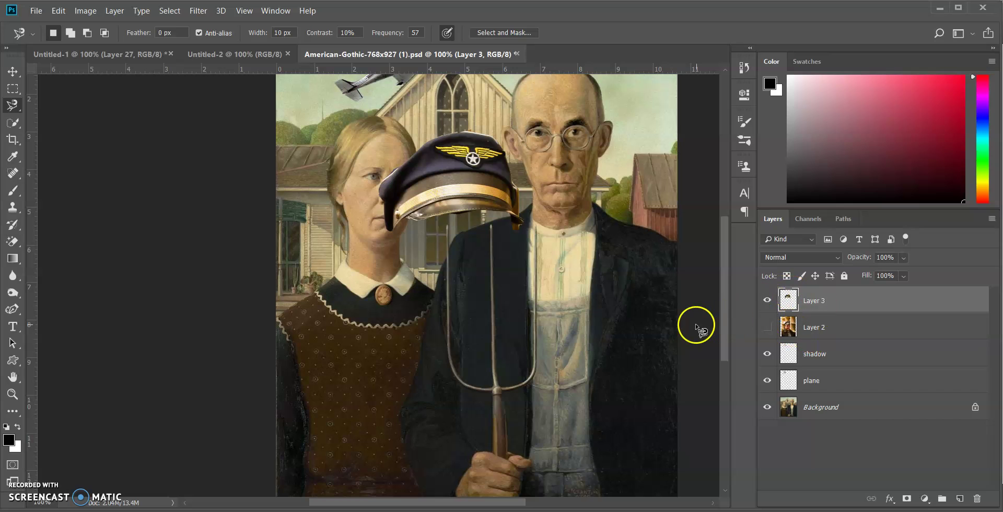
click(13, 71)
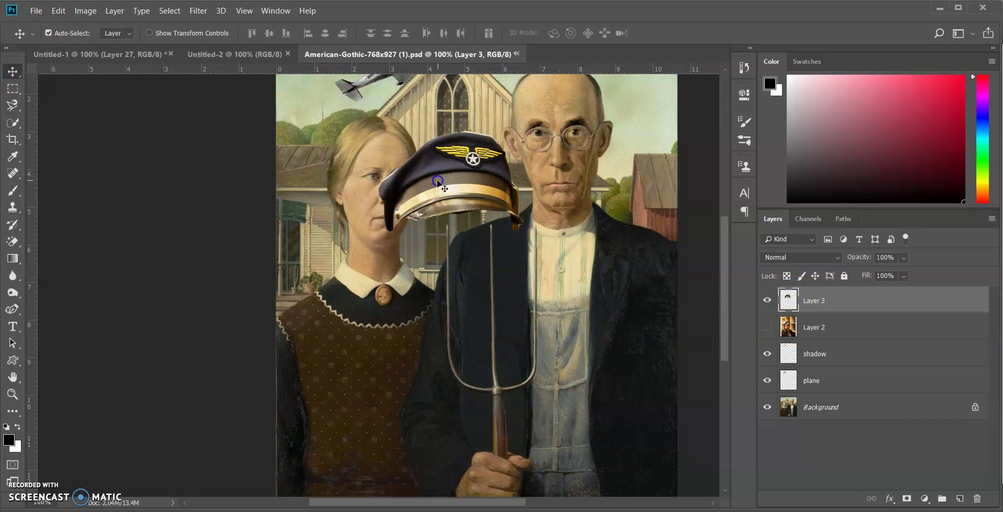
mouse_move(441, 192)
mouse_down()
mouse_move(475, 218)
mouse_move(513, 175)
mouse_up()
scroll(638, 324, up, 3)
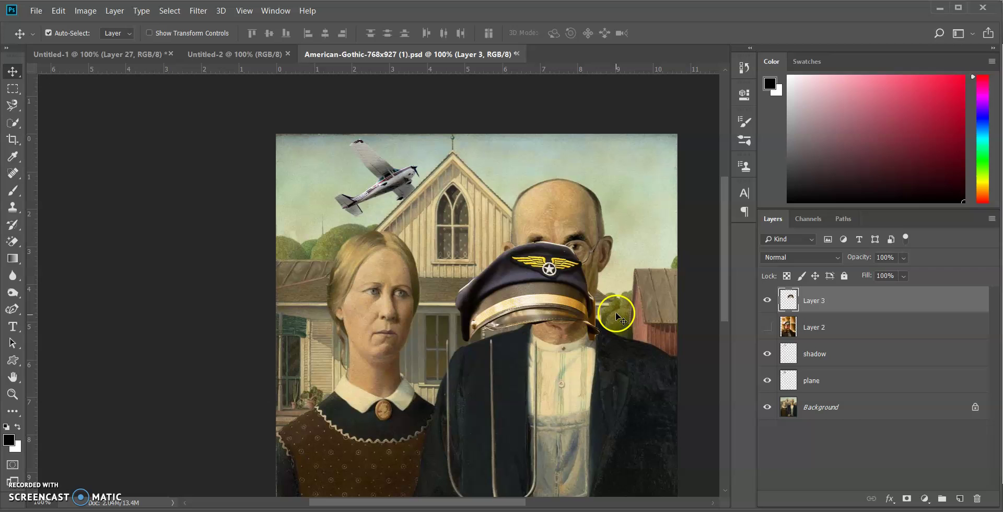
drag(554, 303, 591, 199)
click(553, 206)
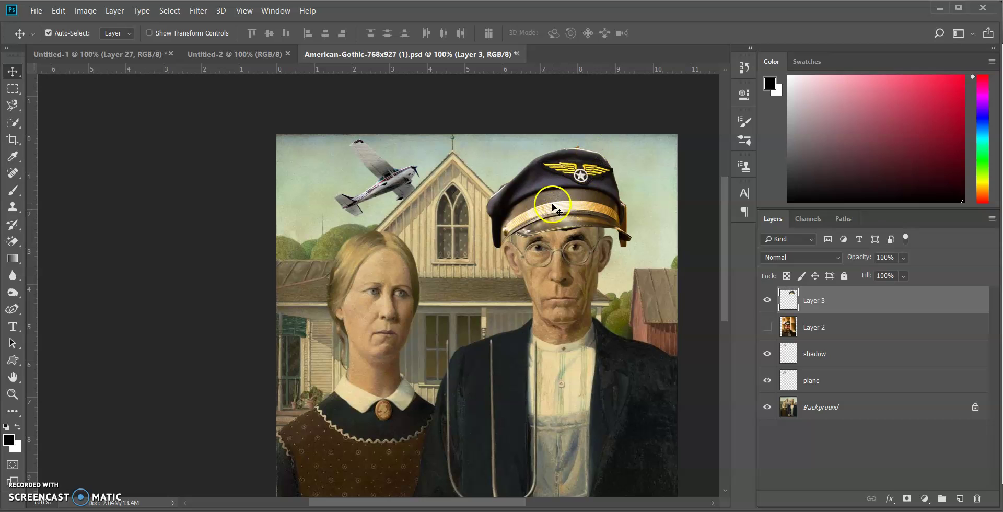
click(12, 395)
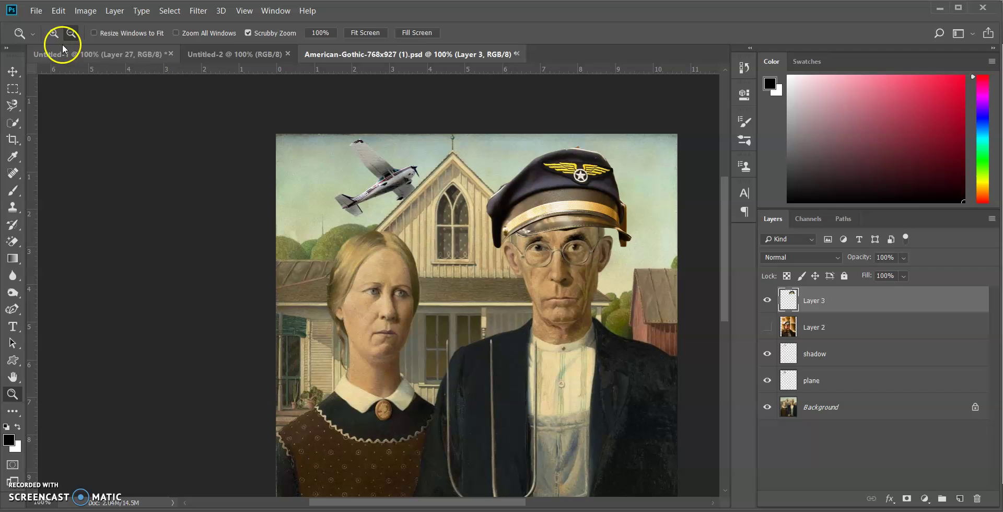
Step: Zoom in on the cap and set up the Eraser with a Hard Round brush
click(593, 212)
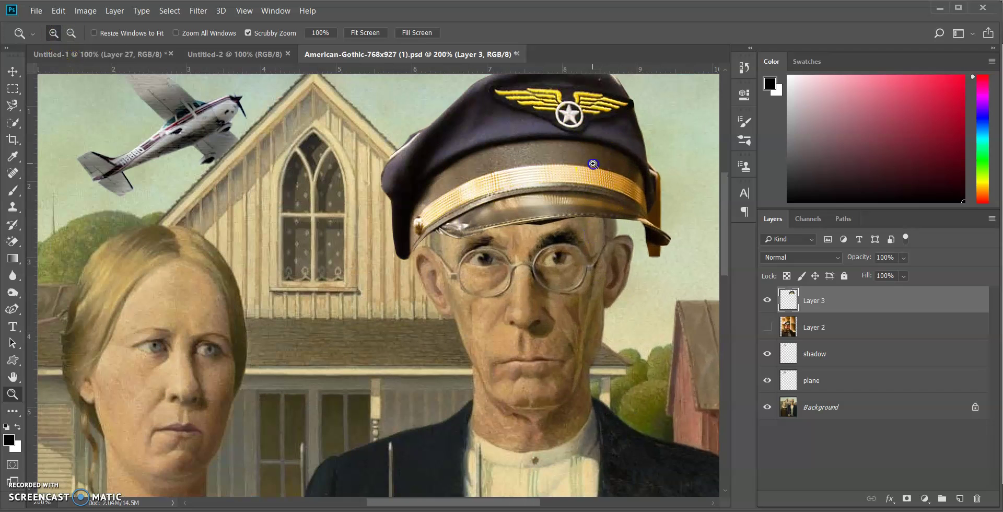
click(587, 156)
click(586, 156)
scroll(638, 261, up, 3)
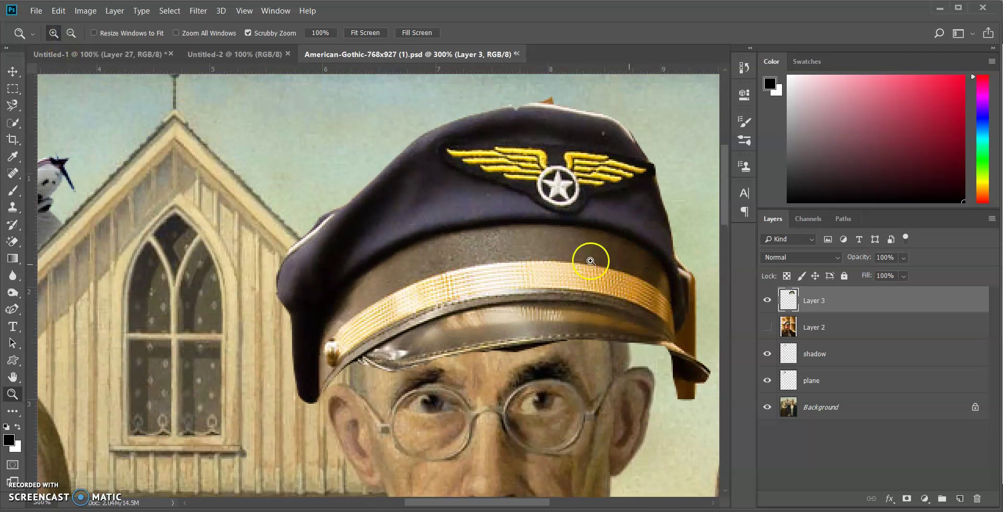
click(15, 242)
click(60, 244)
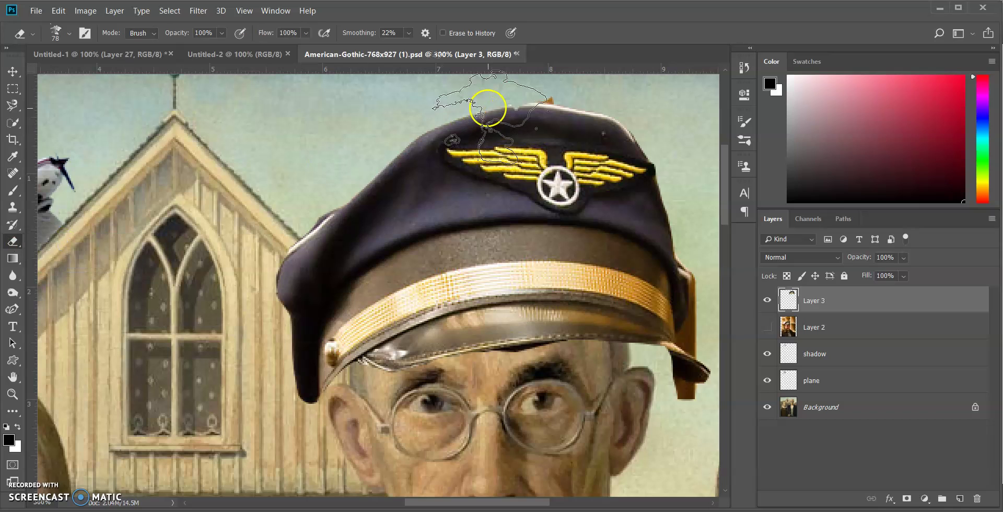
click(66, 34)
click(74, 215)
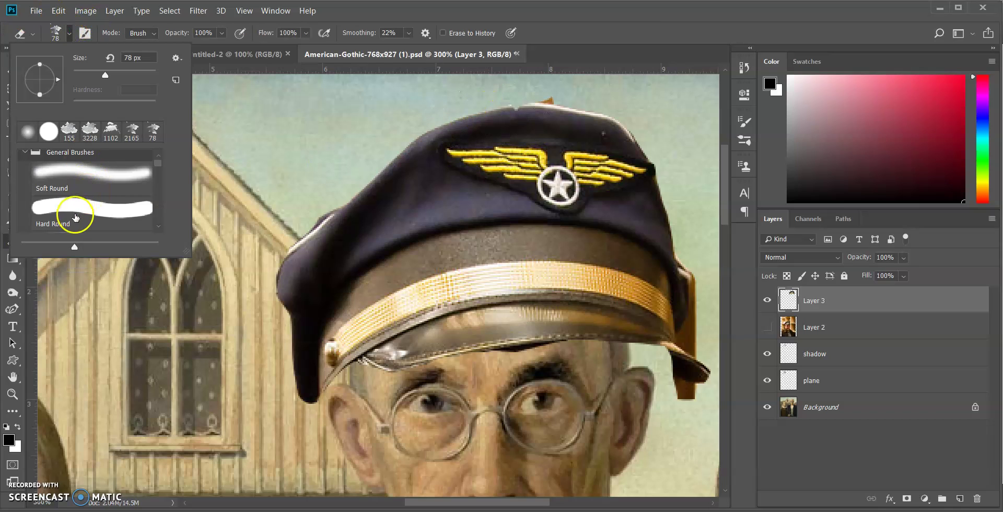
drag(105, 75, 80, 75)
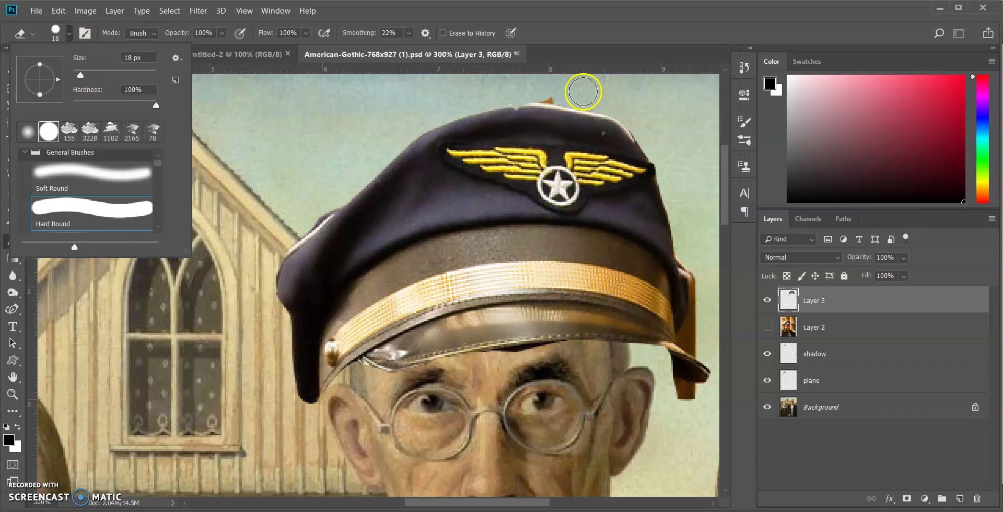
click(562, 85)
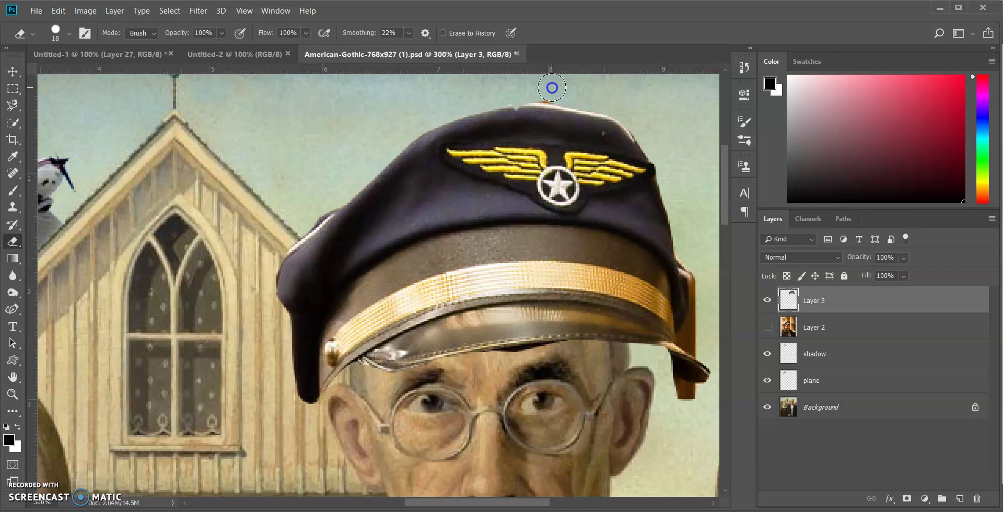
Step: Erase stray pixels on the cap's top, under the brim, and the brown right flap
click(549, 88)
click(549, 88)
mouse_move(333, 184)
mouse_down()
mouse_move(300, 217)
mouse_move(342, 186)
mouse_move(327, 199)
mouse_up()
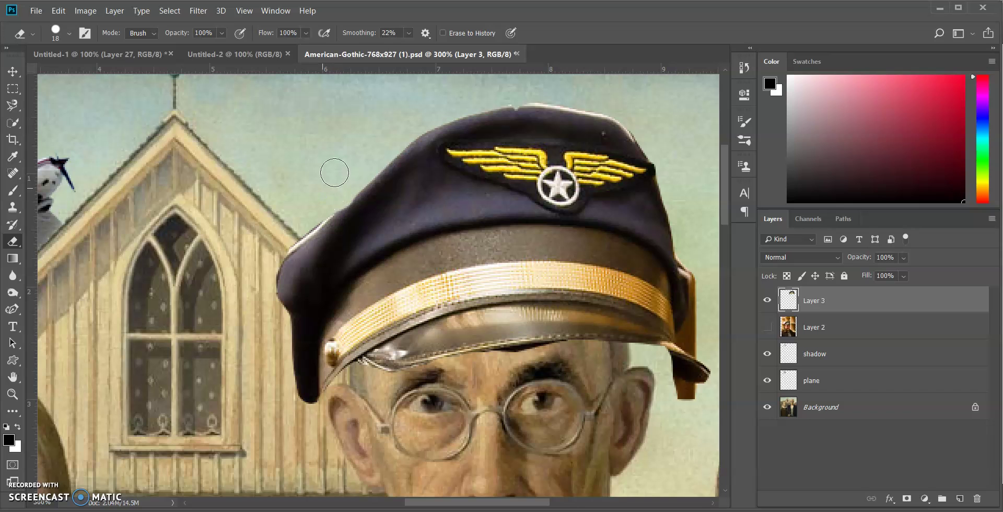
scroll(326, 149, down, 5)
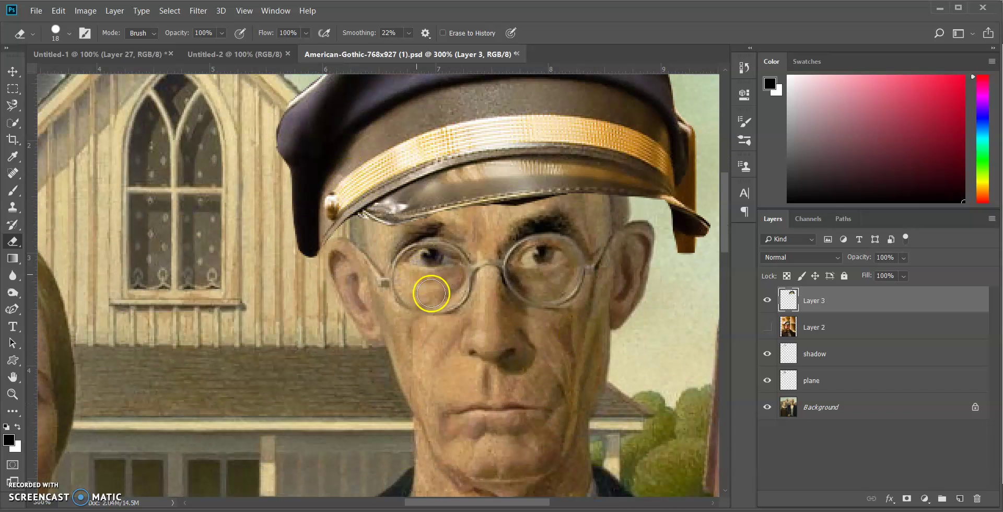
drag(489, 217, 558, 215)
mouse_move(484, 217)
mouse_down()
mouse_move(556, 210)
mouse_move(537, 213)
mouse_up()
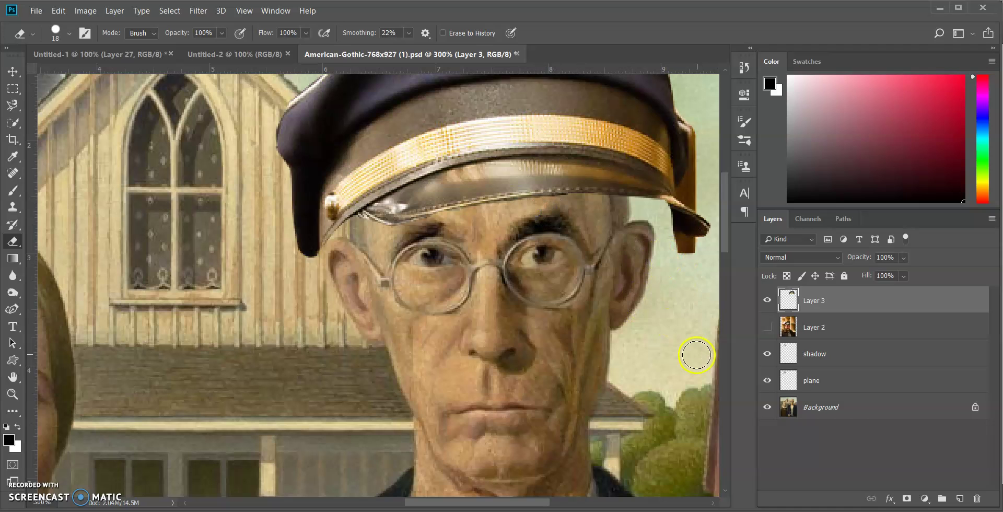
scroll(684, 351, up, 2)
drag(663, 291, 689, 302)
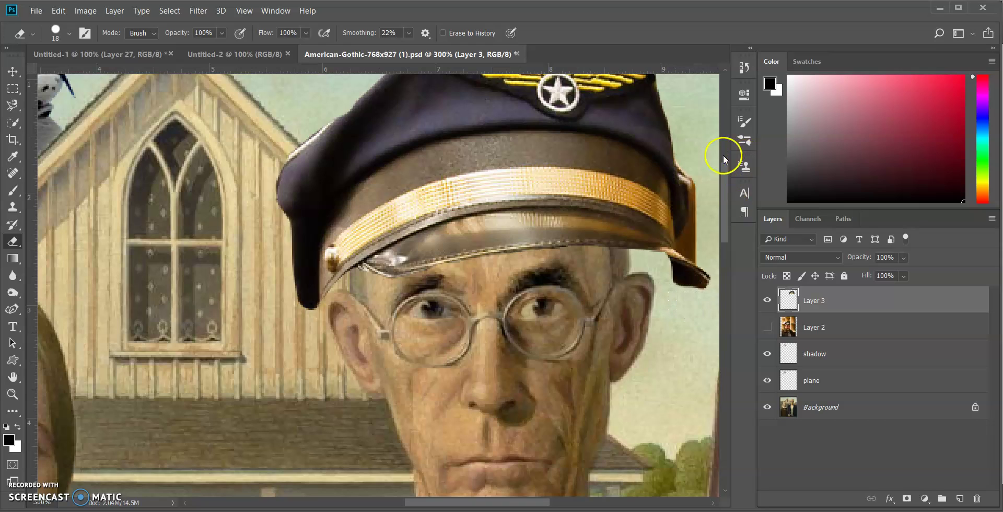
mouse_move(693, 153)
mouse_down()
mouse_move(705, 184)
mouse_move(699, 236)
mouse_up()
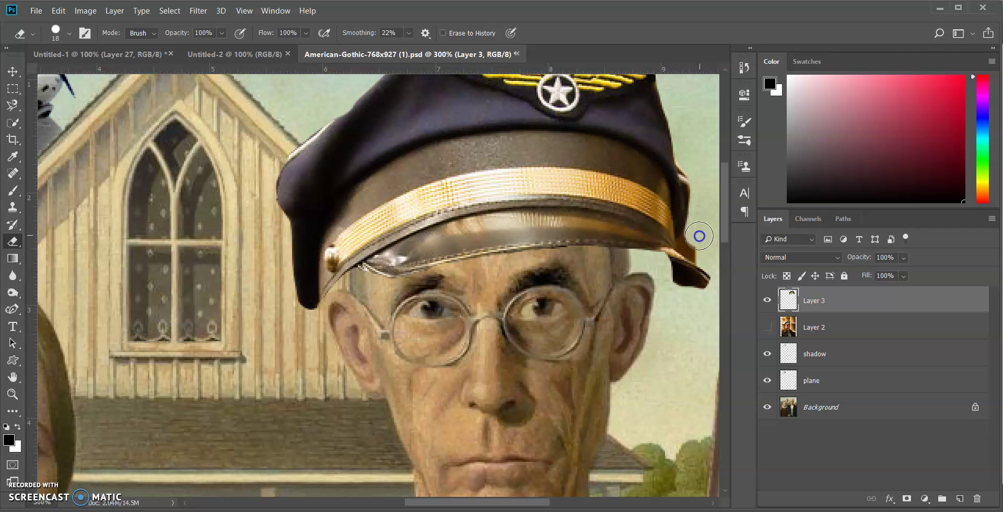
Step: Use the Magic Eraser at tolerance 10 to remove remnants at the brim's right end
right_click(12, 241)
click(68, 266)
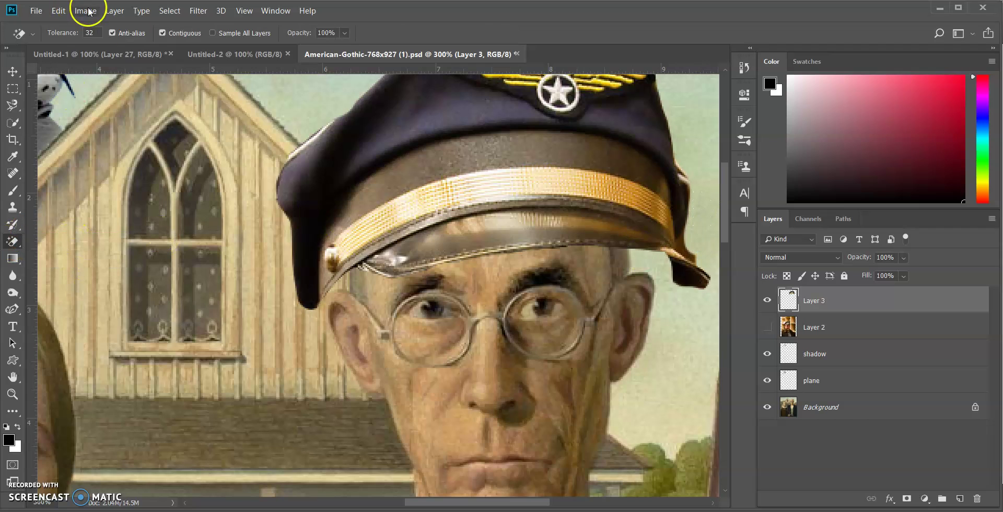
double_click(101, 33)
text(10)
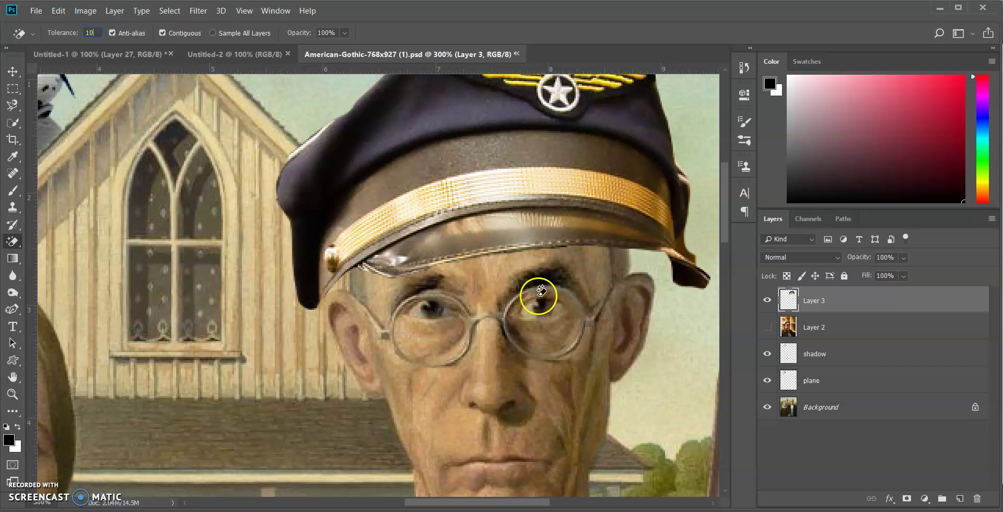
click(680, 246)
click(698, 255)
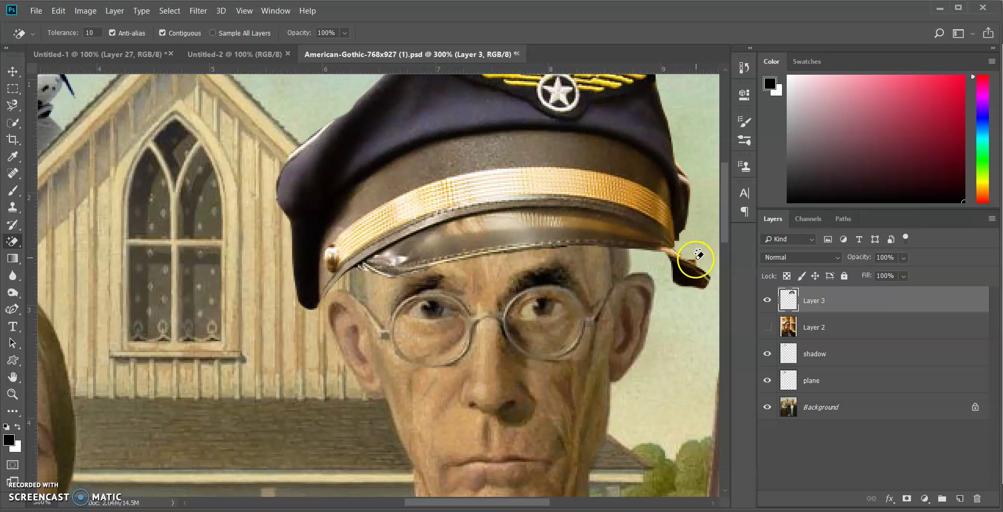
click(647, 141)
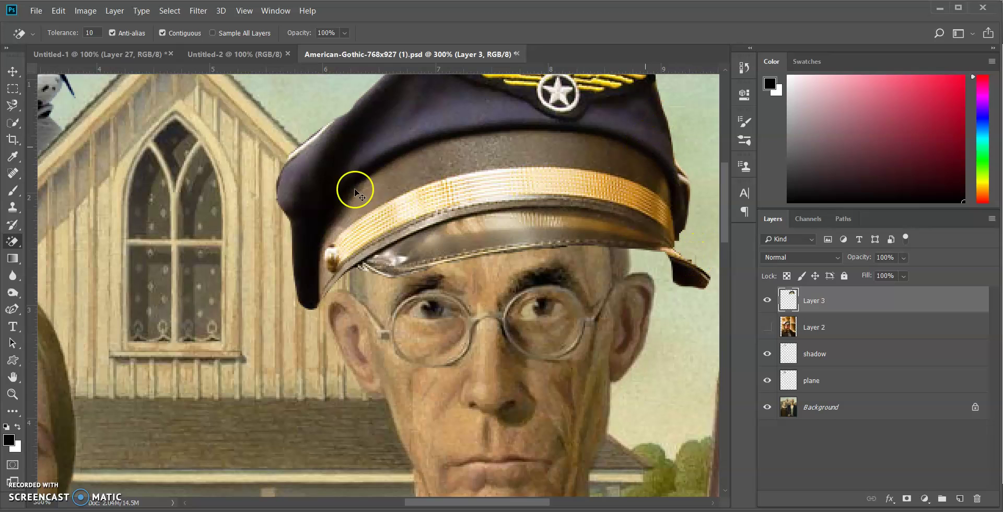
Step: Trim the ragged right end of the cap brim with the regular Eraser
click(12, 241)
click(63, 238)
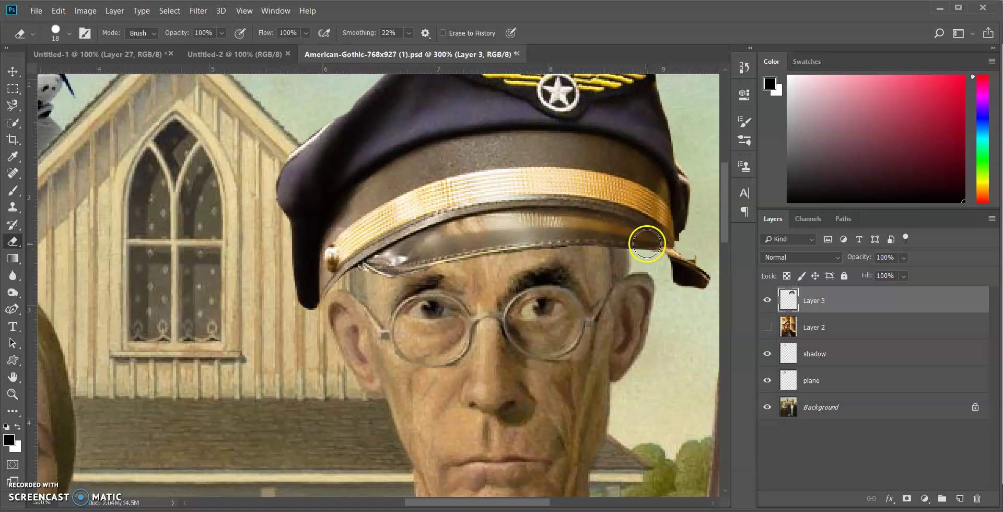
drag(647, 243, 698, 244)
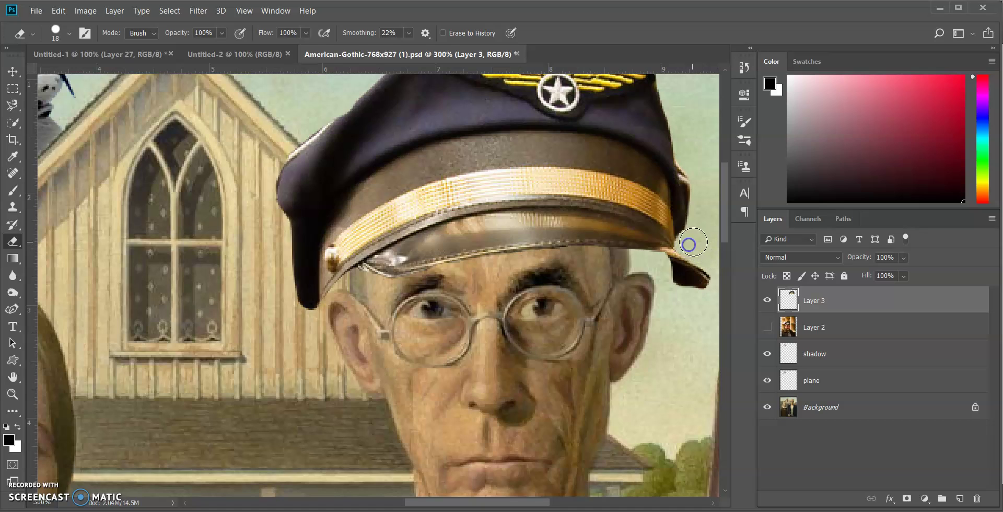
drag(700, 233, 701, 249)
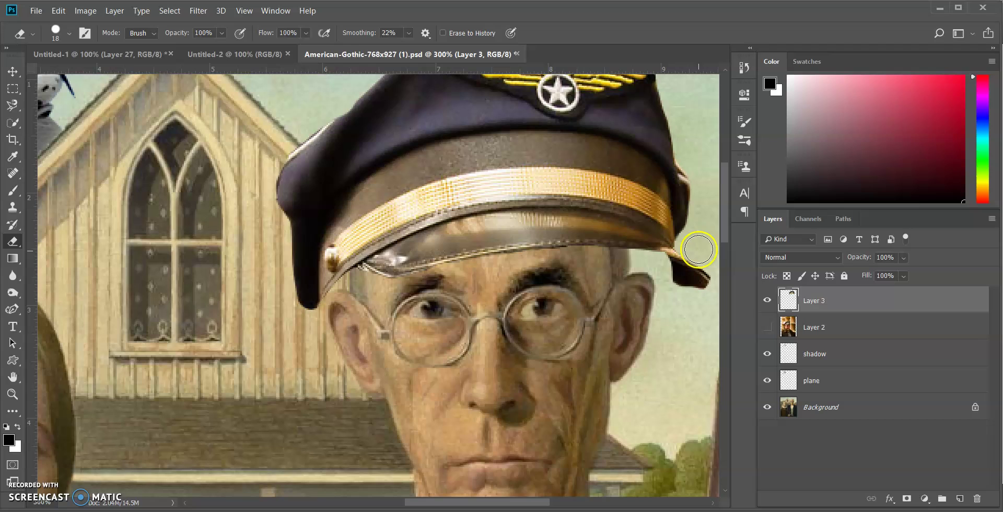
drag(701, 293, 700, 304)
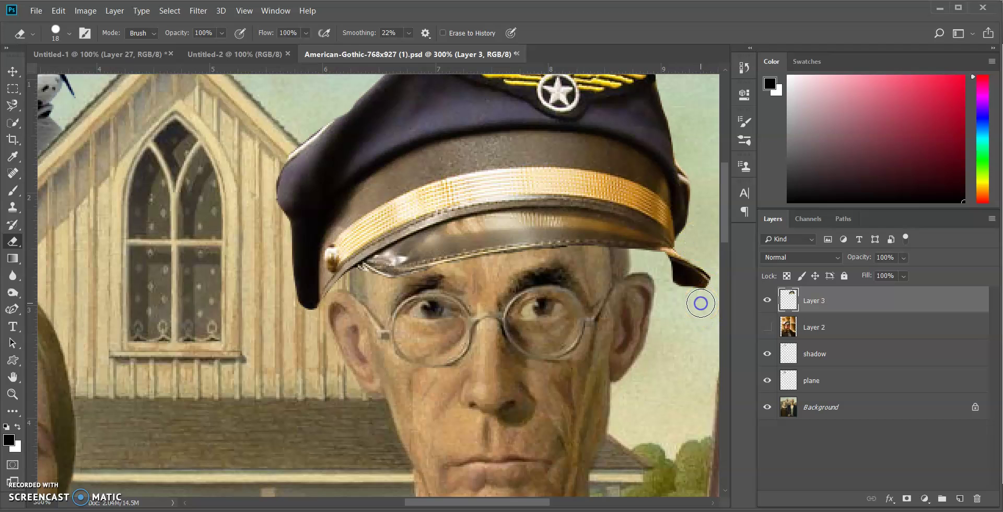
scroll(701, 303, up, 1)
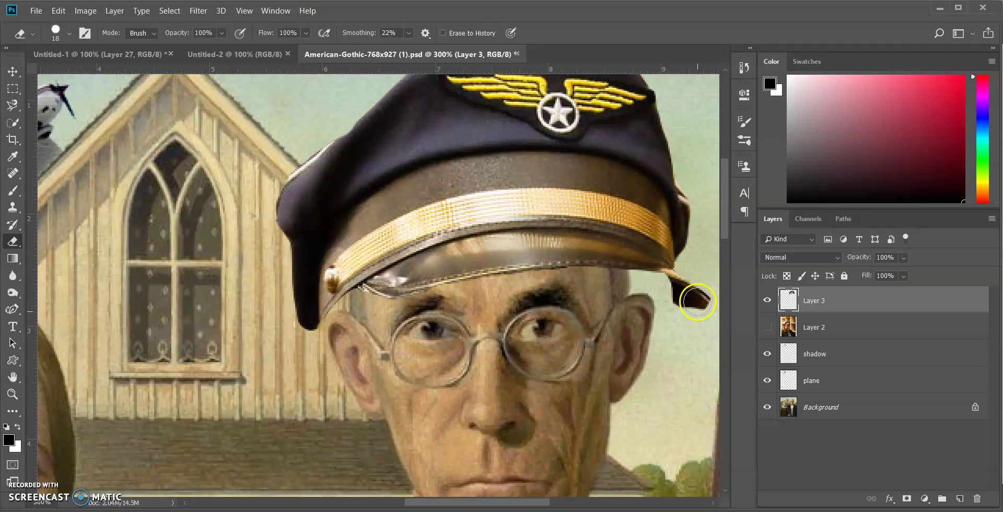
scroll(471, 209, up, 2)
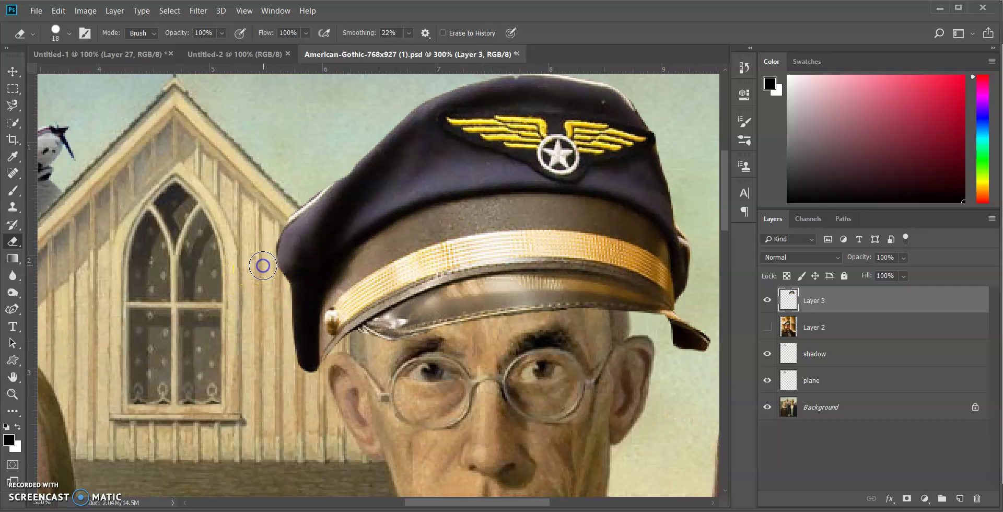
scroll(486, 339, up, 2)
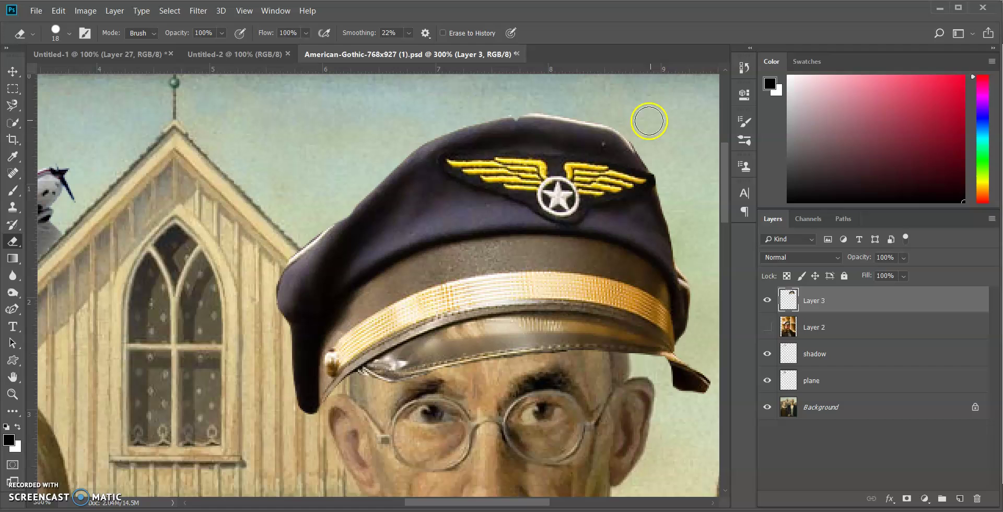
Step: Clean up a last remnant and zoom out to show the whole painting at 100%
click(514, 102)
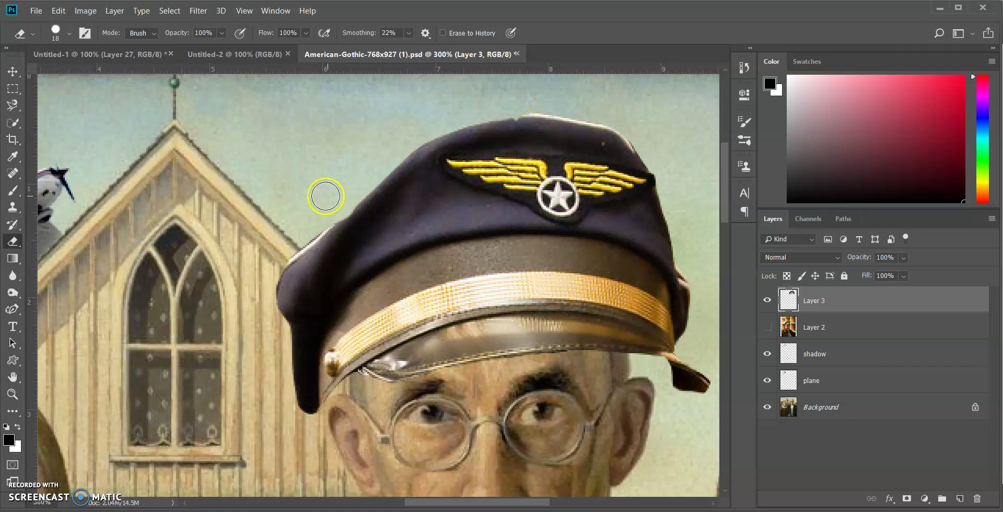
mouse_move(309, 214)
mouse_down()
mouse_move(289, 241)
mouse_move(314, 222)
mouse_move(260, 277)
mouse_move(260, 324)
mouse_up()
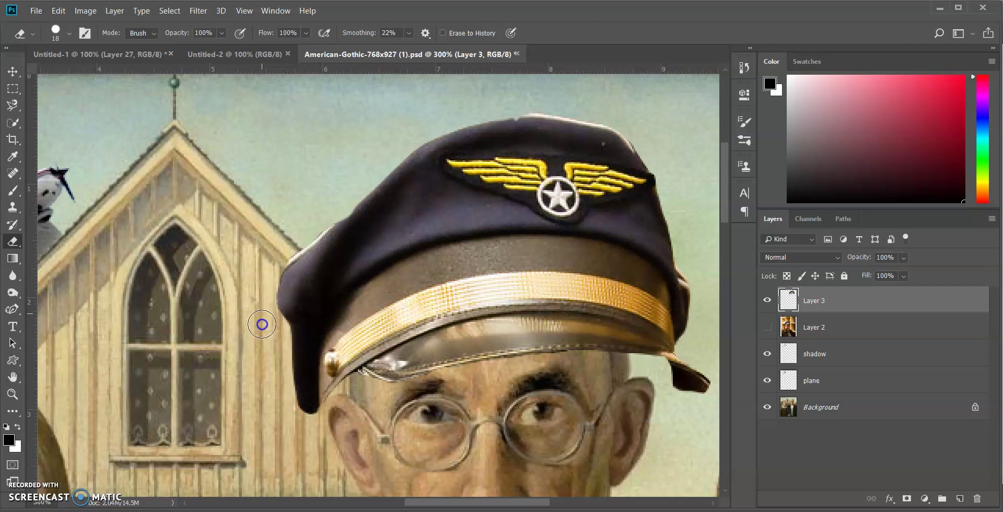
scroll(653, 314, down, 2)
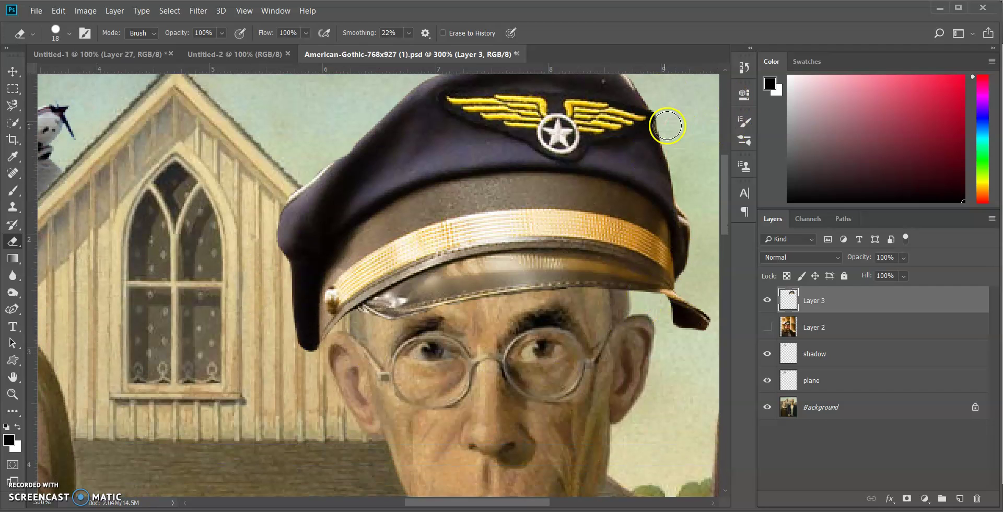
scroll(665, 350, down, 1)
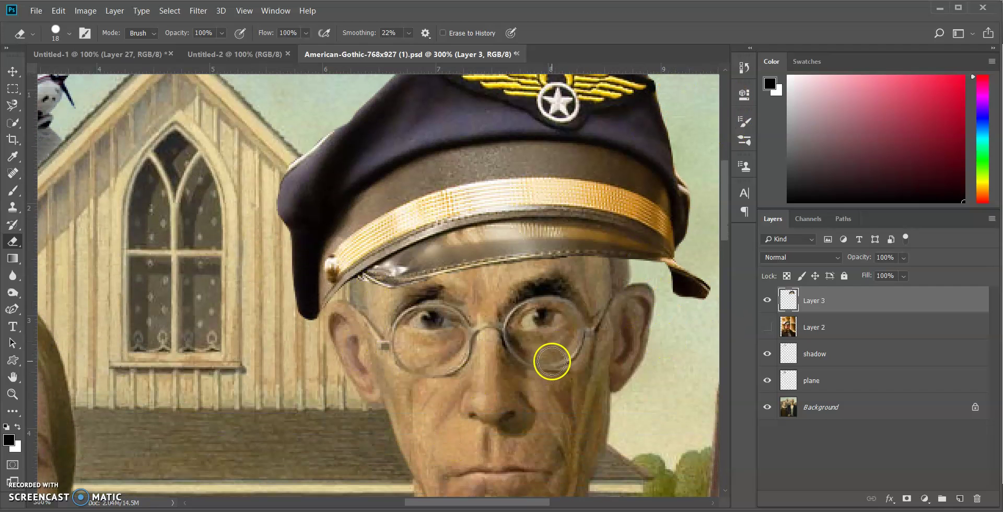
scroll(272, 233, up, 2)
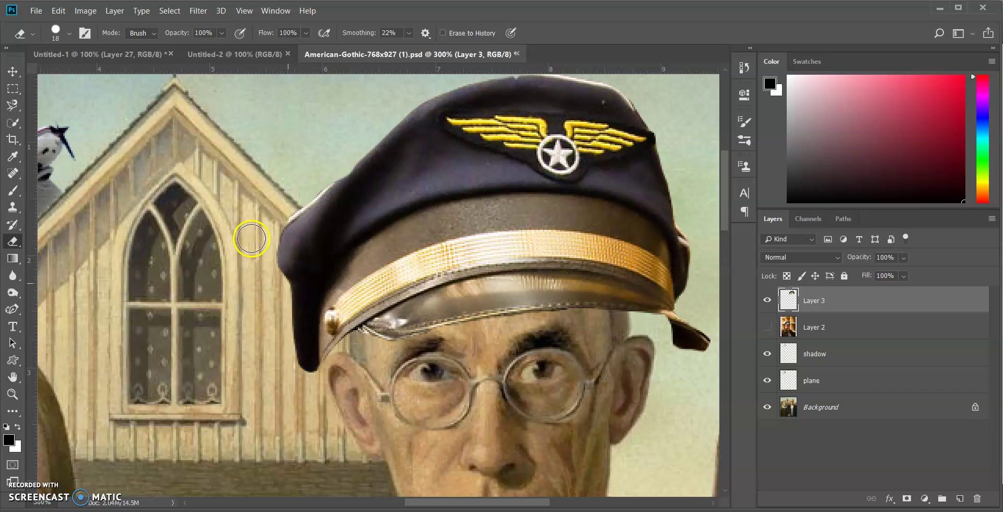
click(13, 395)
drag(477, 261, 536, 291)
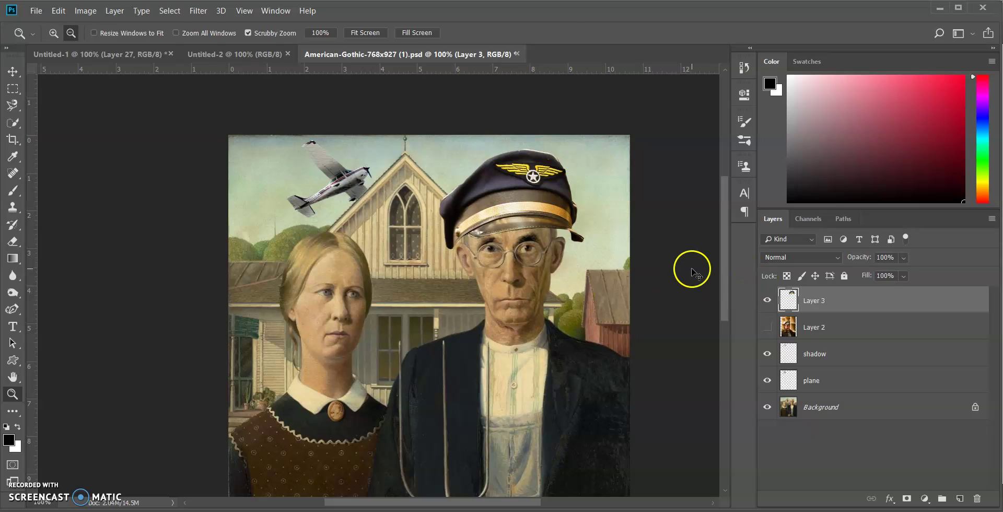
Step: Free-transform the cap to about 74% width and 80% height, seated snugly on the head
key(ctrl+t)
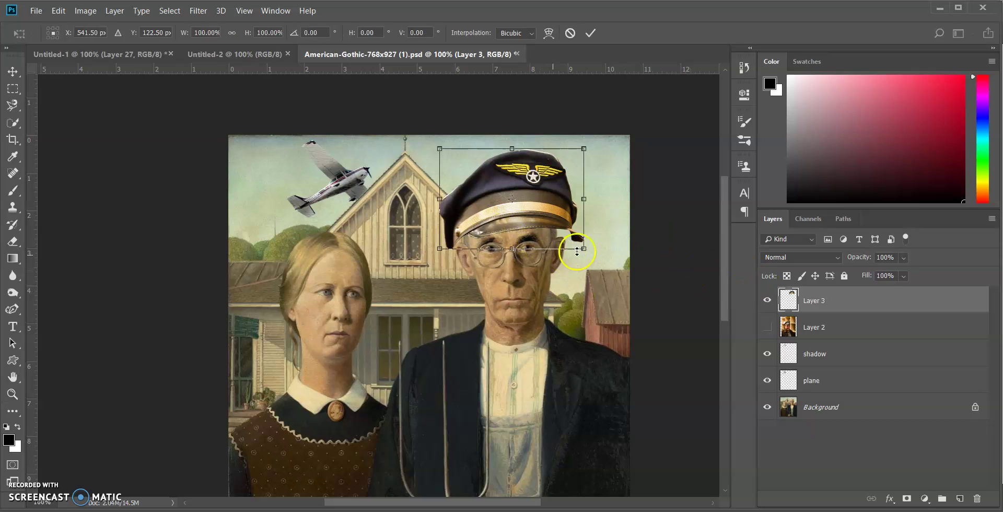
drag(585, 248, 577, 244)
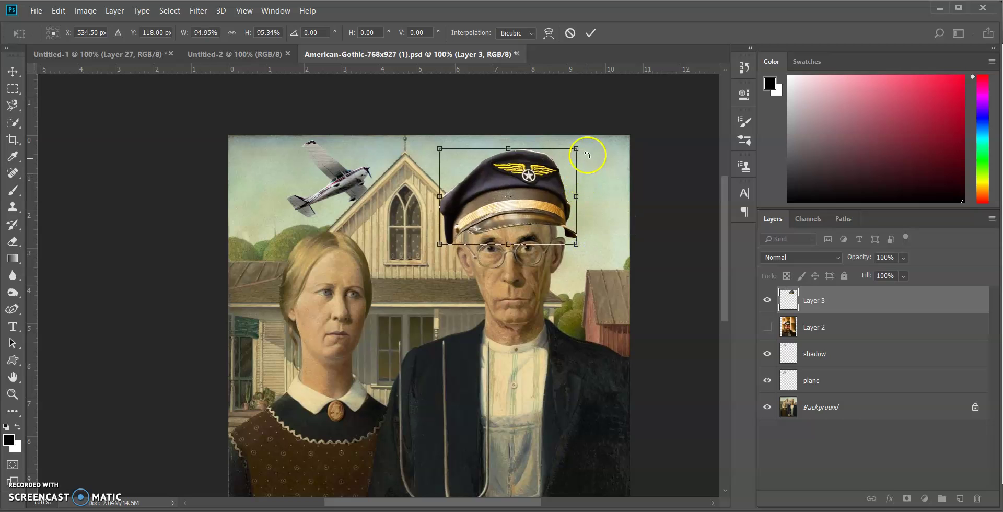
mouse_move(587, 141)
mouse_down()
mouse_move(596, 157)
mouse_move(588, 142)
mouse_up()
drag(576, 239, 541, 211)
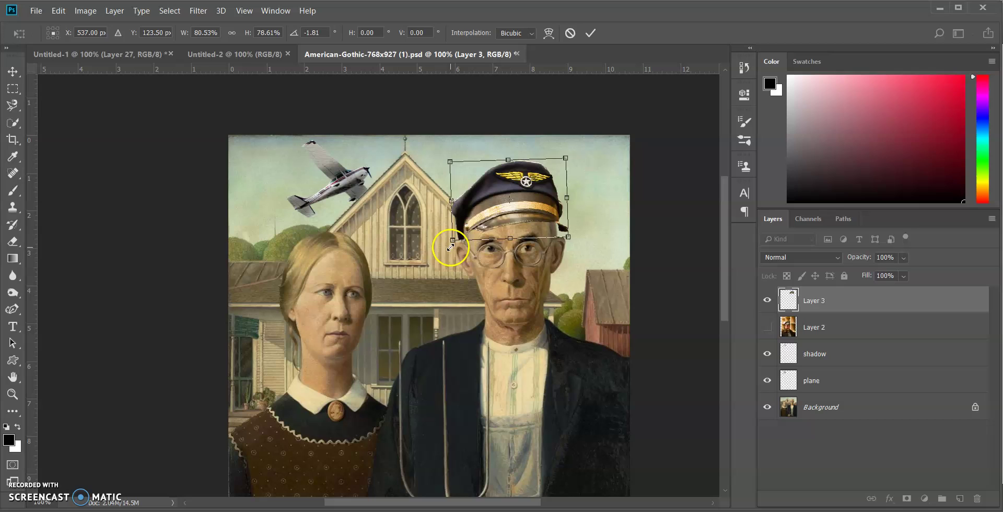
drag(450, 247, 458, 241)
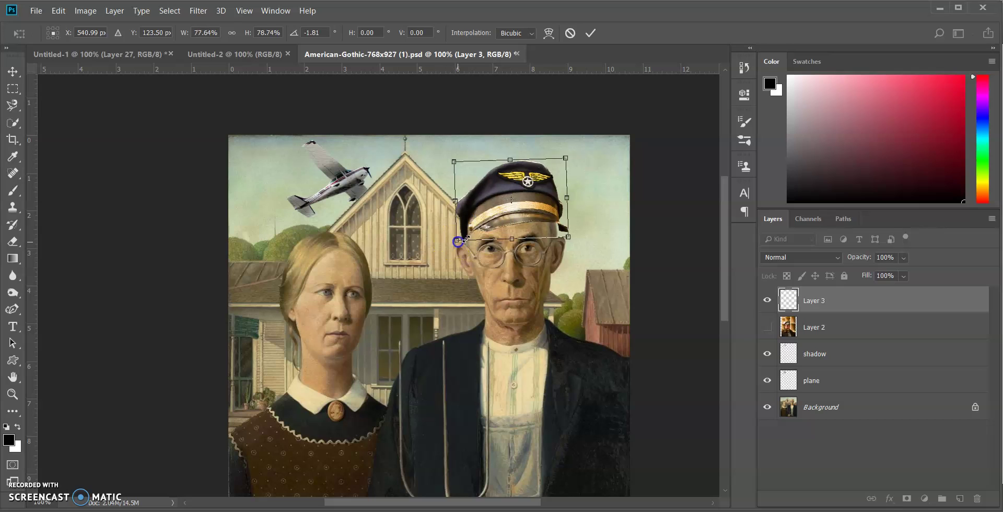
drag(570, 238, 566, 238)
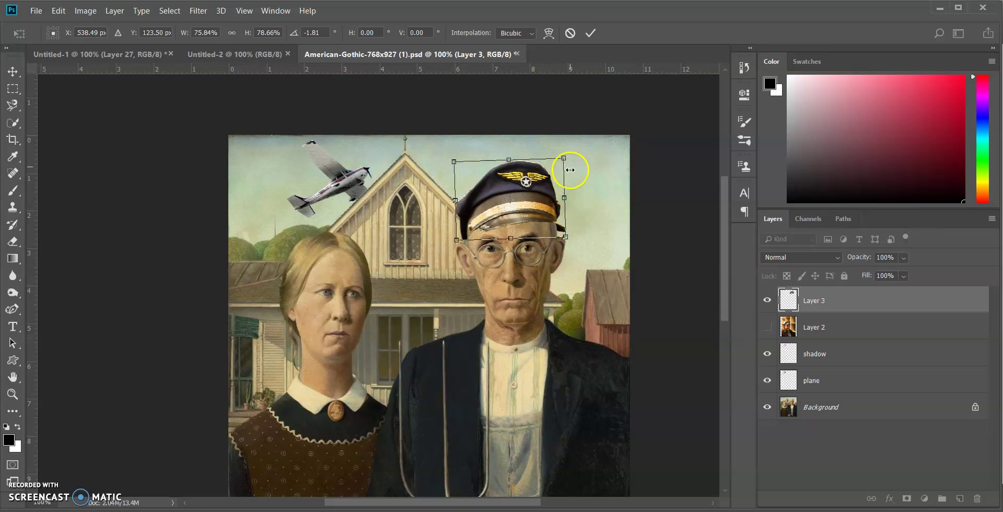
drag(565, 157, 575, 139)
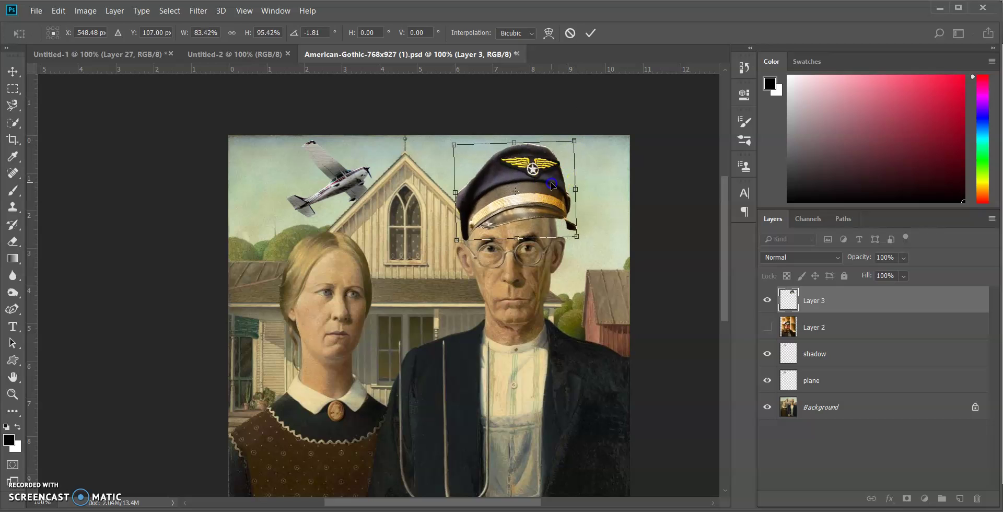
drag(551, 181, 552, 183)
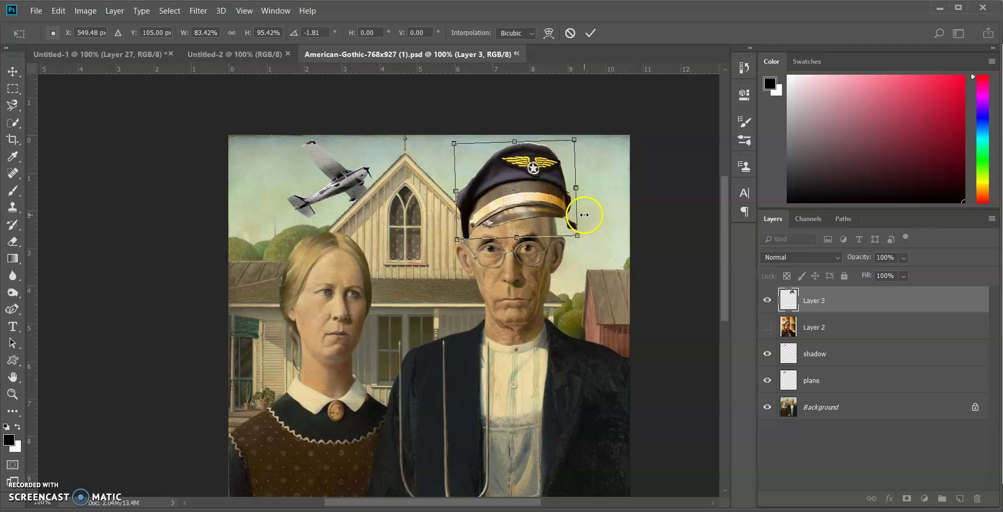
mouse_move(570, 145)
mouse_down()
mouse_move(571, 128)
mouse_move(570, 146)
mouse_up()
drag(574, 190, 569, 190)
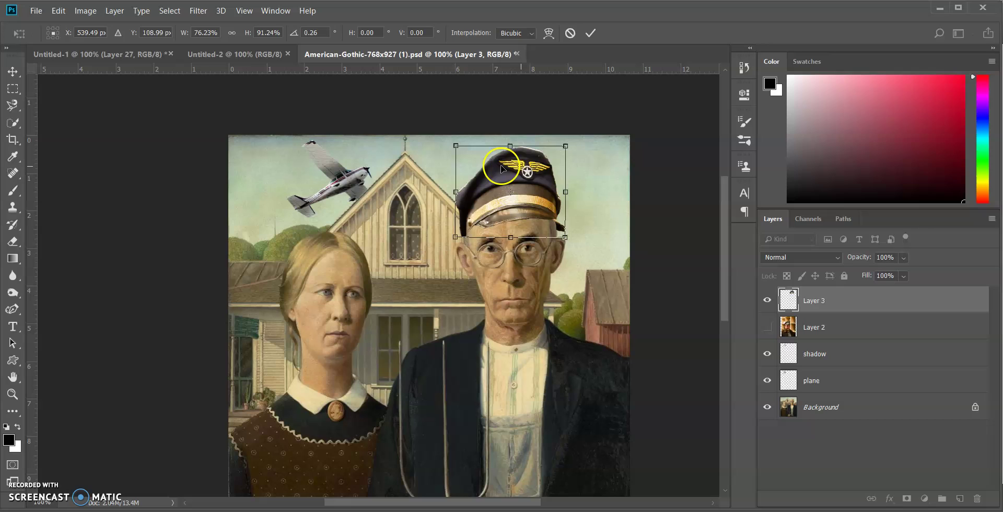
drag(510, 146, 511, 158)
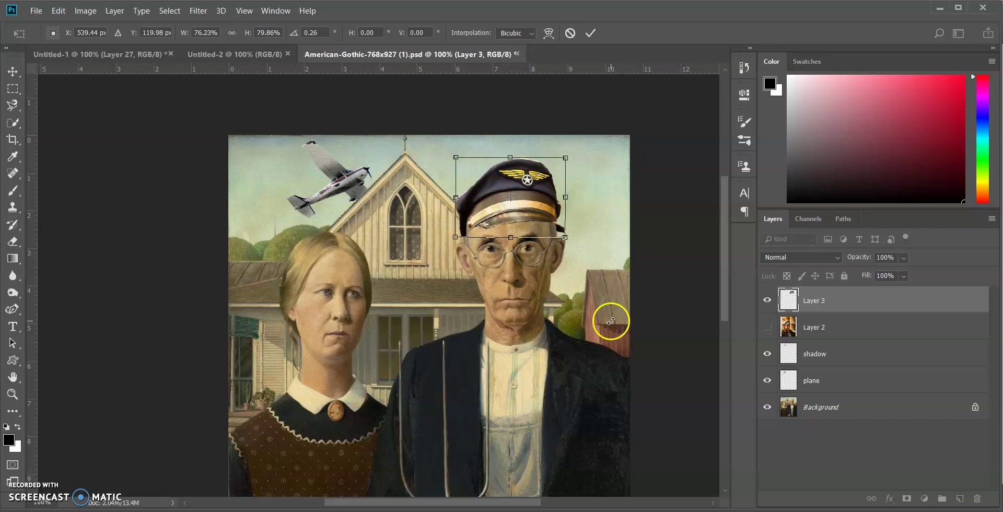
drag(497, 200, 459, 208)
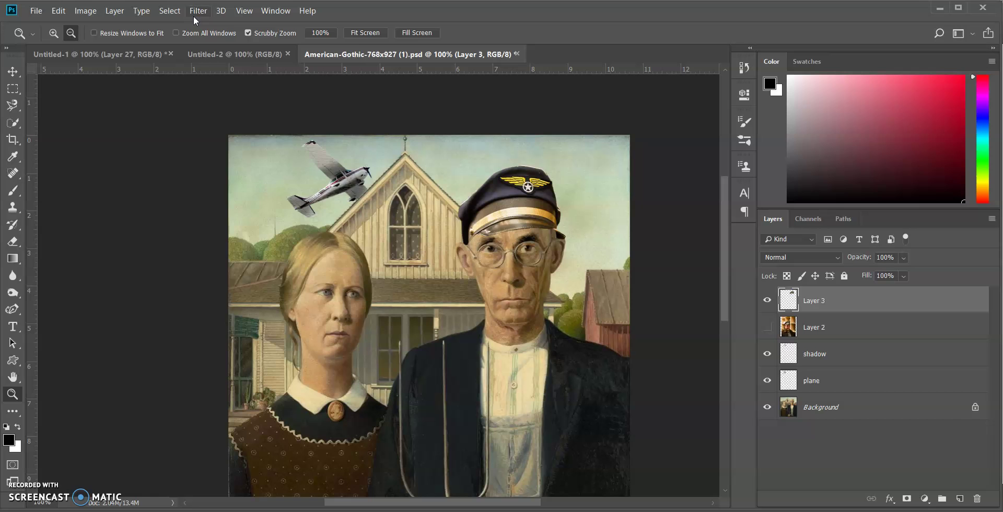
Step: Open the Filter Gallery and preview Brush Strokes > Accented Edges on the cap
click(195, 13)
key(Escape)
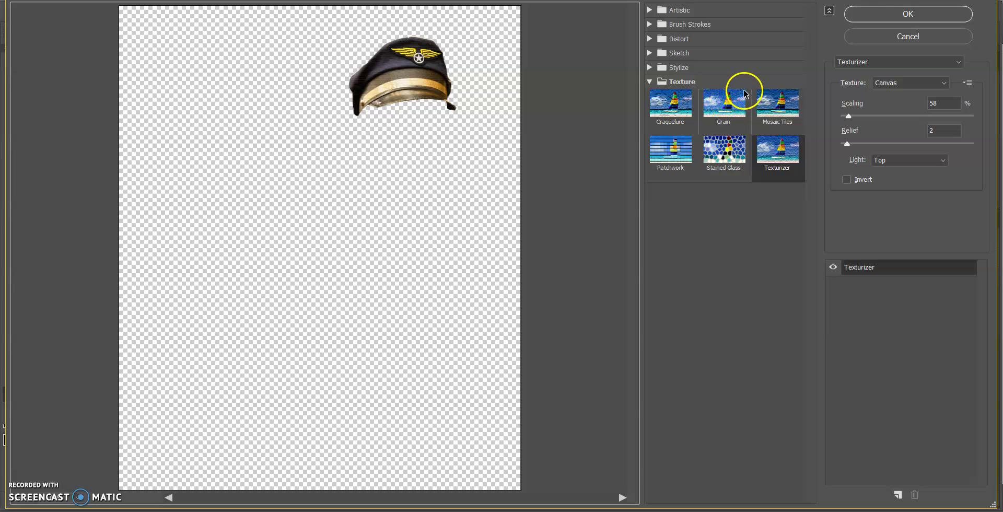
click(691, 111)
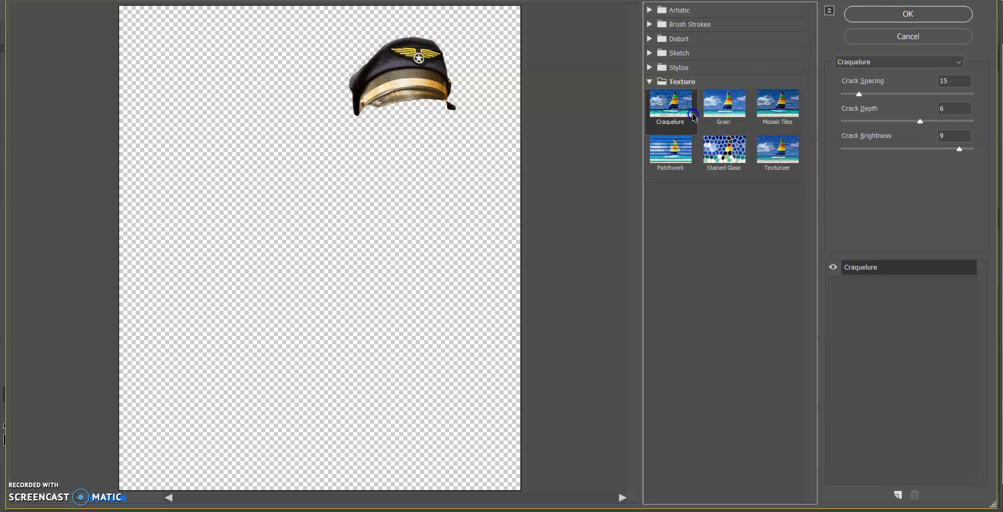
click(649, 67)
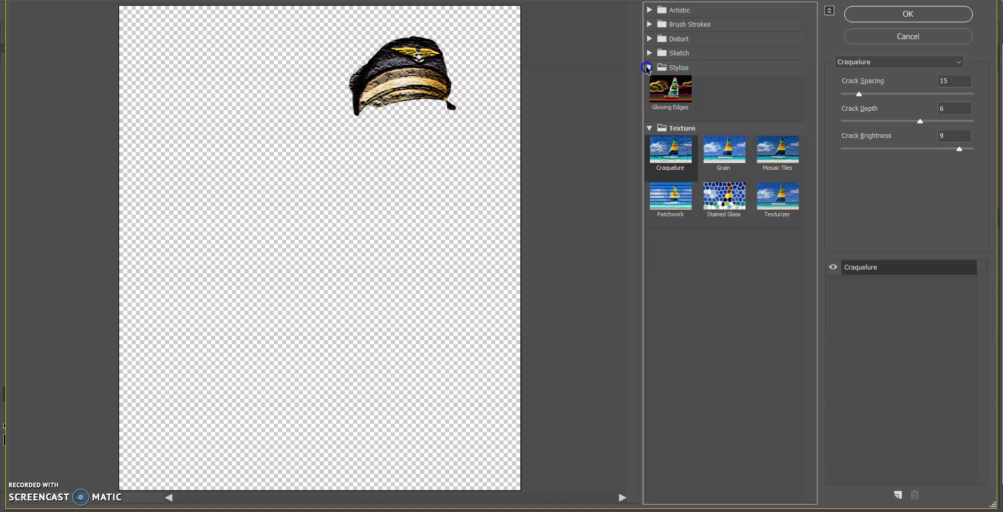
click(650, 54)
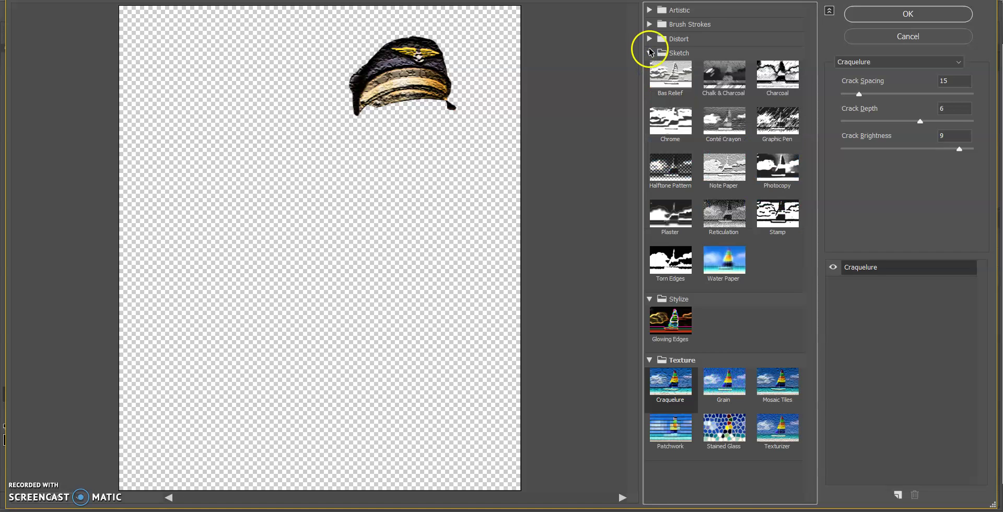
click(650, 39)
click(649, 27)
click(665, 50)
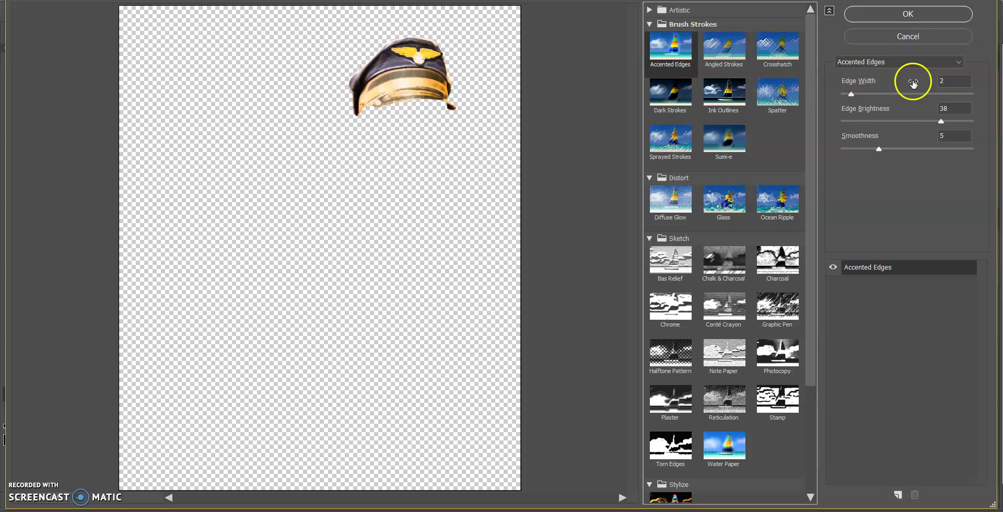
Step: Set Accented Edges to width 2, brightness 24, smoothness 1 and apply it
drag(852, 94, 847, 95)
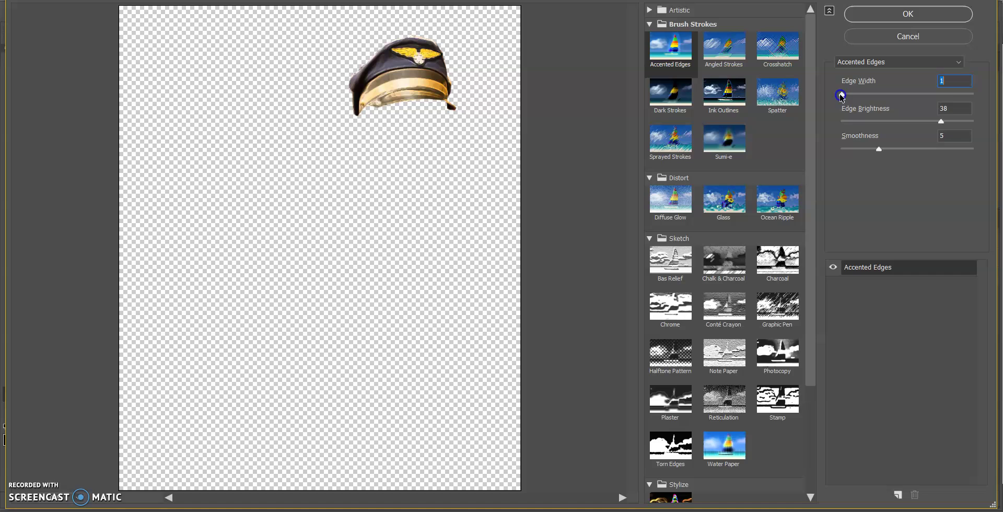
drag(942, 121, 835, 140)
click(880, 150)
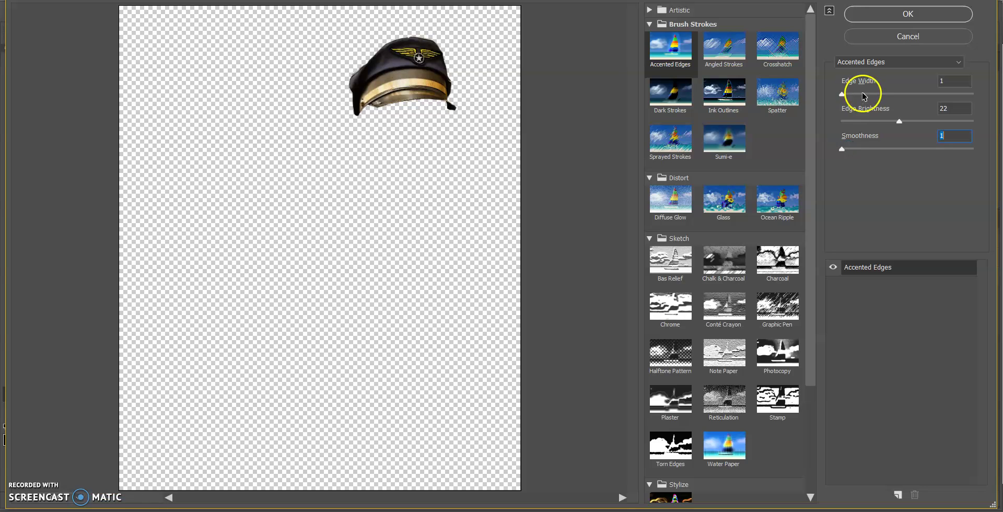
mouse_move(841, 95)
mouse_down()
mouse_move(869, 96)
mouse_move(855, 99)
mouse_up()
mouse_move(898, 121)
mouse_down()
mouse_move(872, 123)
mouse_move(908, 124)
mouse_up()
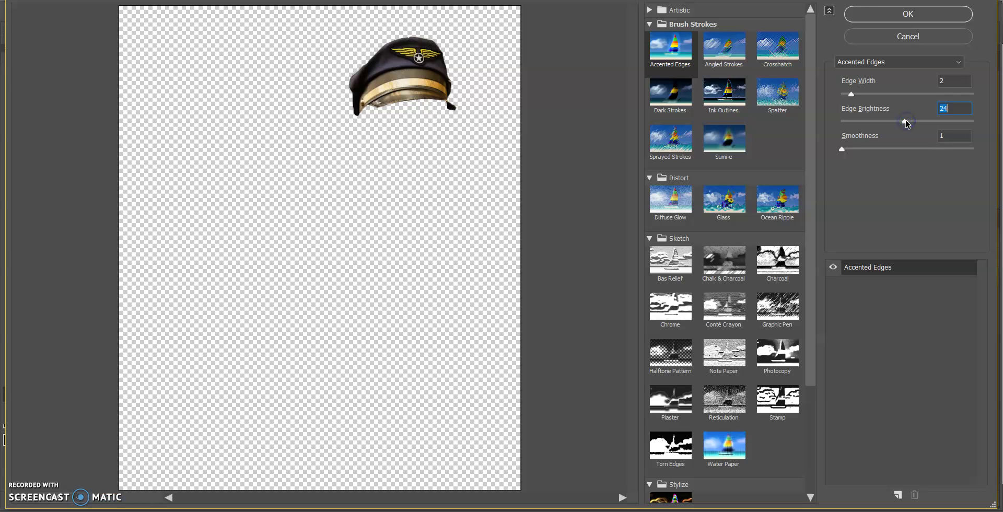
click(910, 16)
click(918, 14)
click(918, 15)
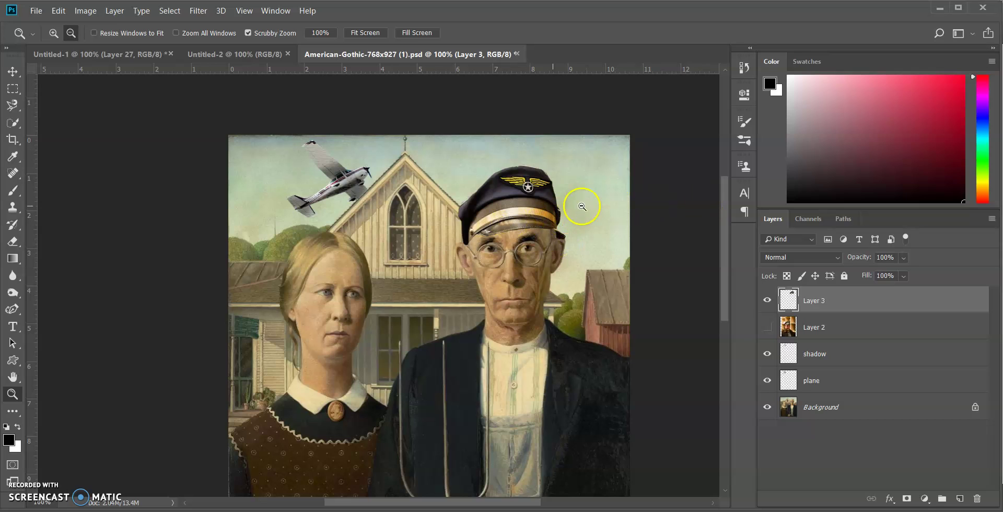
Step: Delete the hidden Layer 2 with the pilot photo
scroll(669, 217, down, 1)
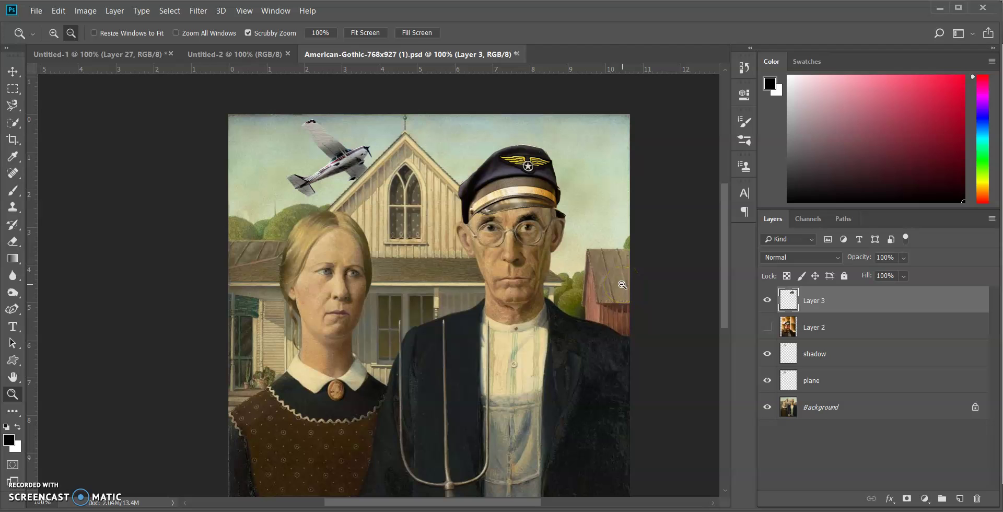
scroll(555, 383, down, 2)
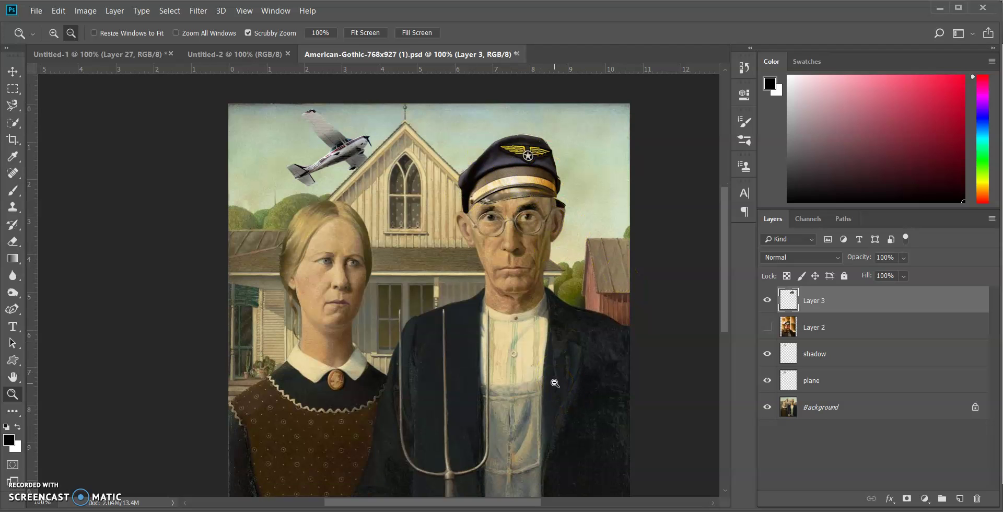
scroll(554, 388, down, 5)
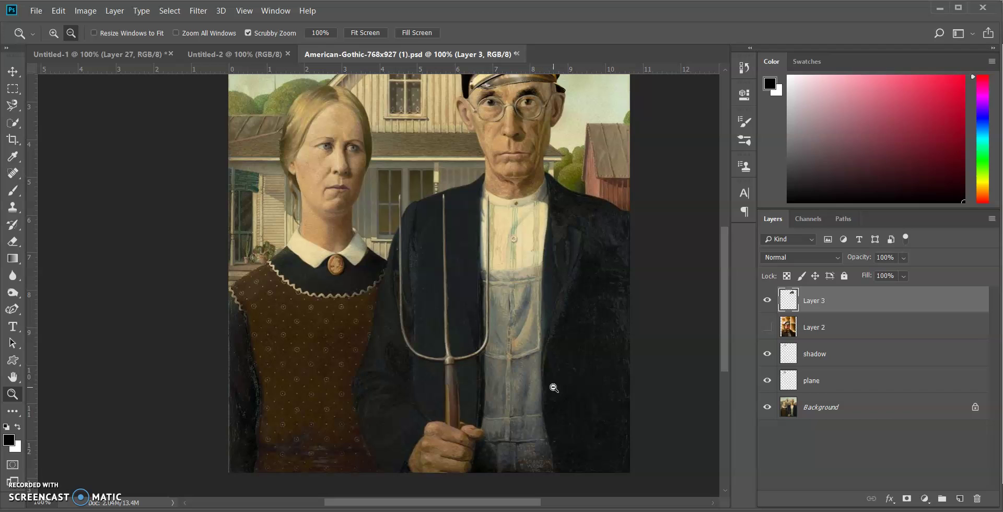
scroll(555, 384, up, 8)
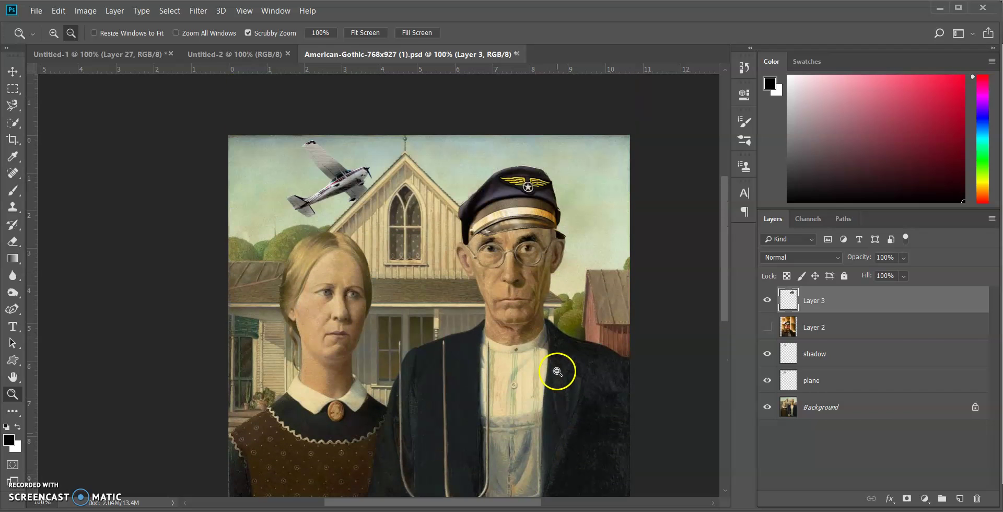
click(824, 327)
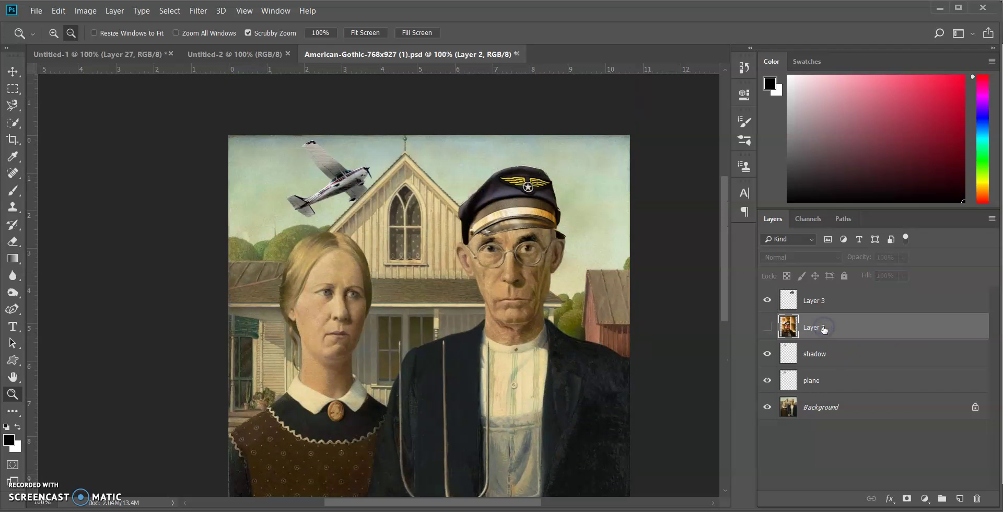
key(Delete)
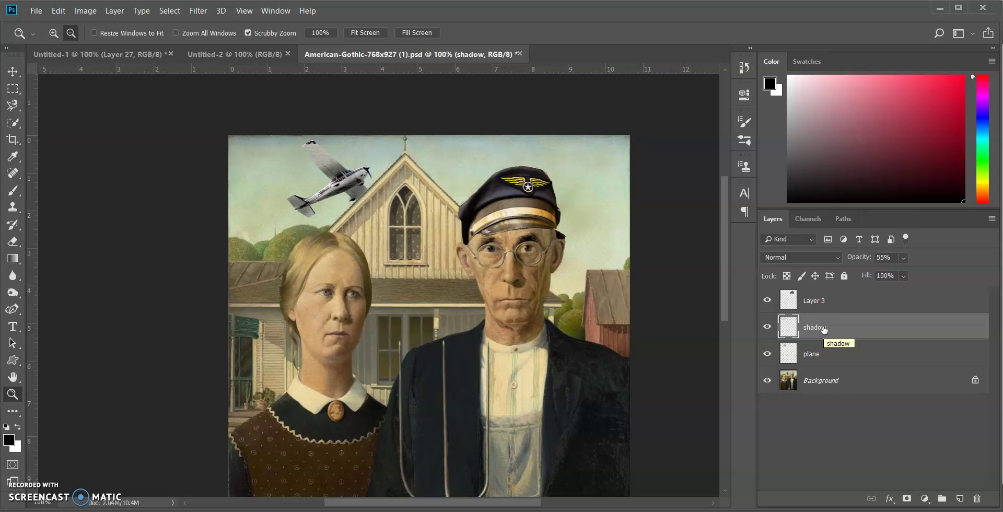
Step: Zoom in on the farmer's face and rename the cap's layer to 'hat'
click(813, 300)
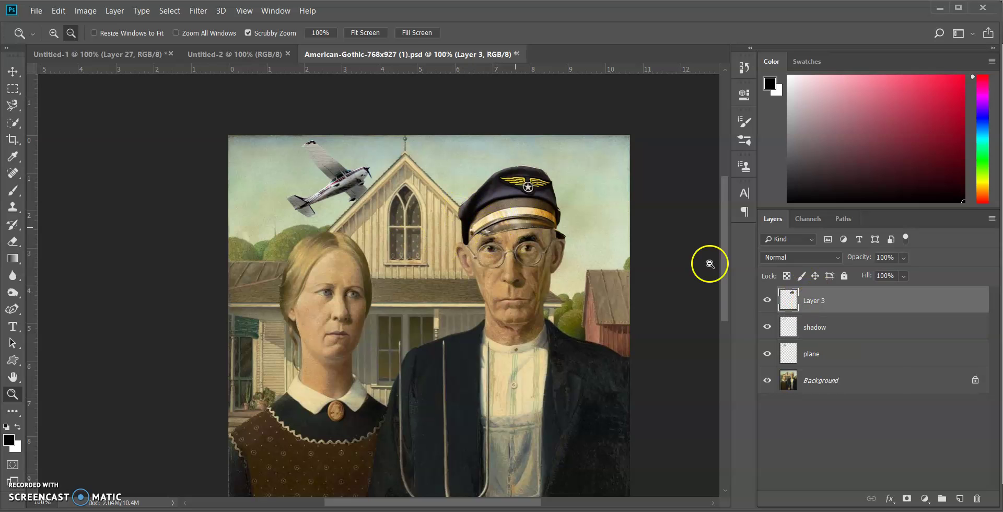
click(823, 327)
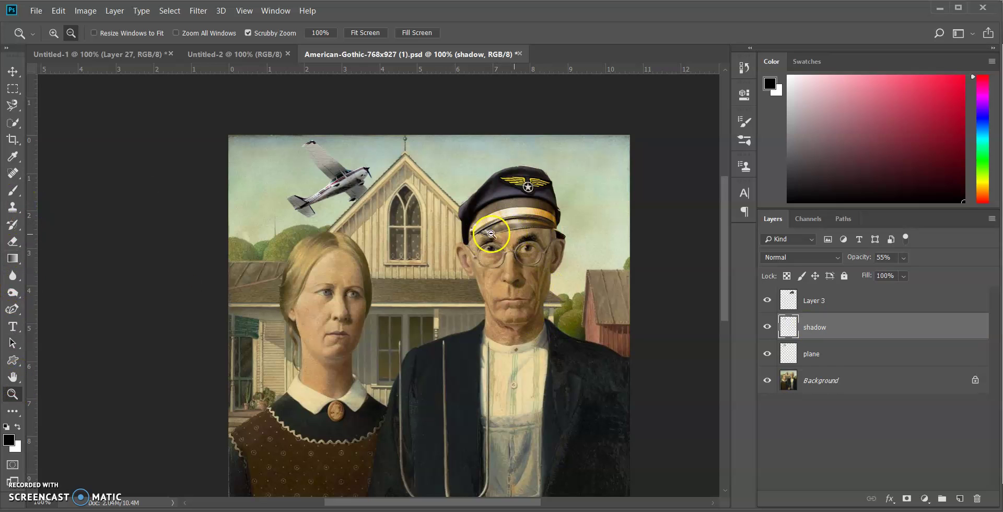
click(53, 33)
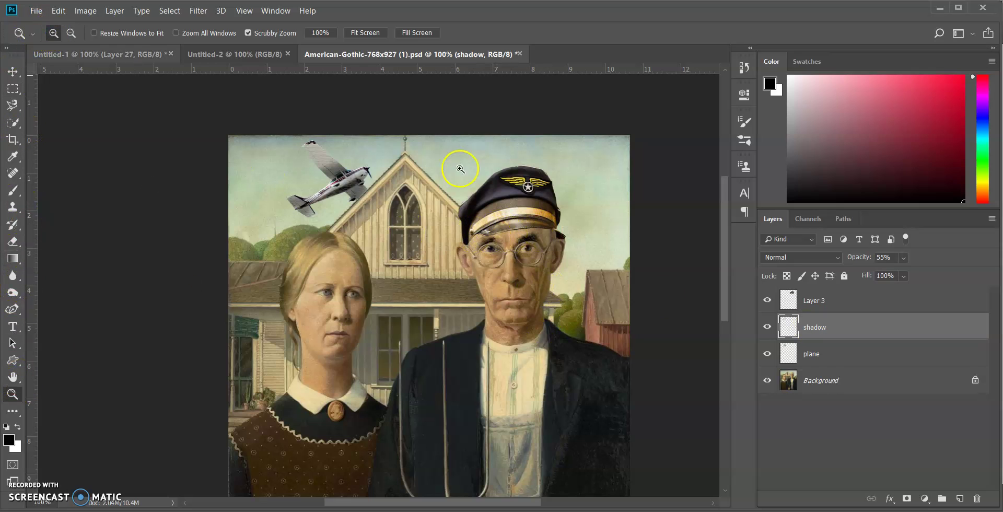
click(525, 254)
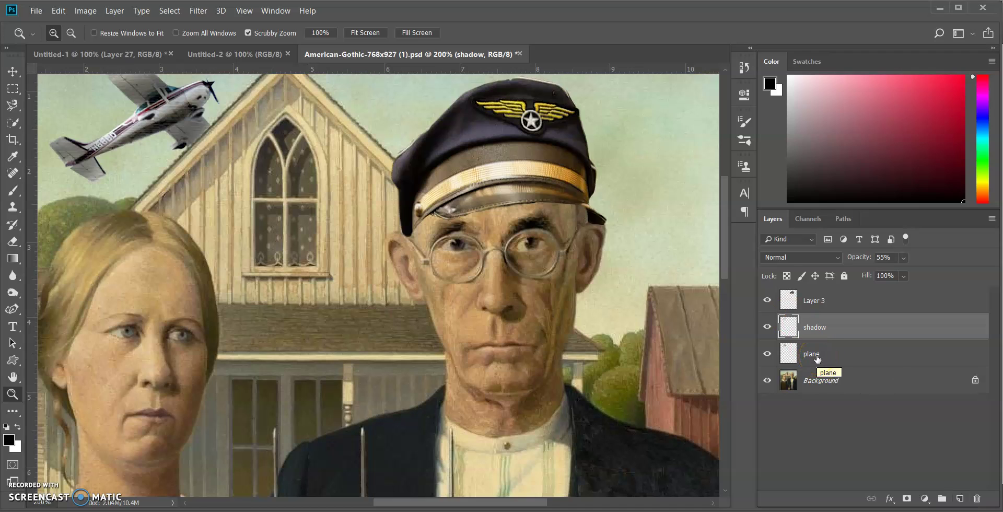
double_click(825, 301)
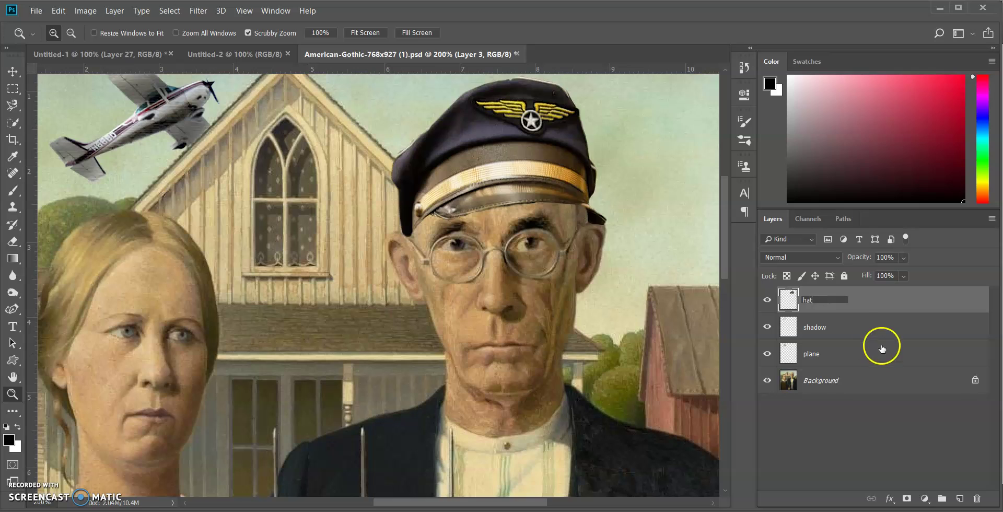
key(Return)
click(858, 329)
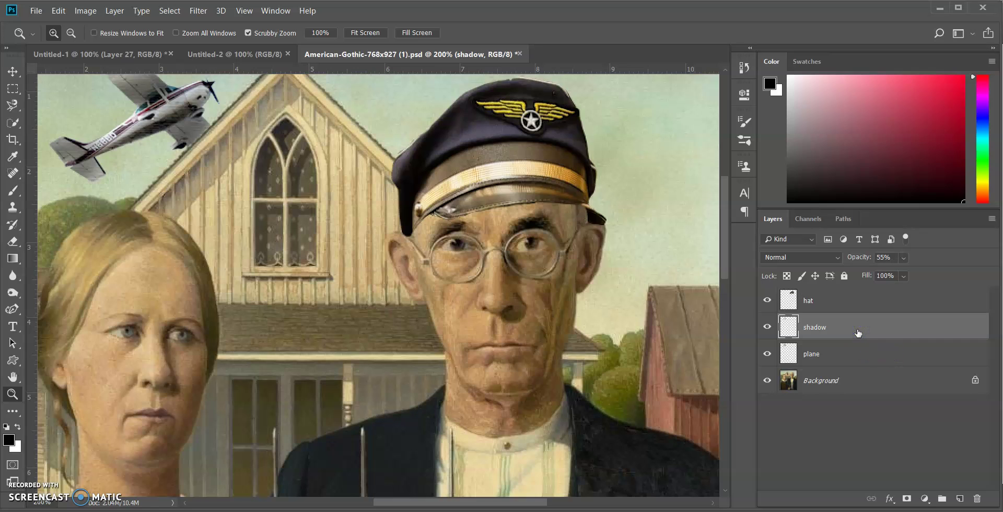
click(14, 193)
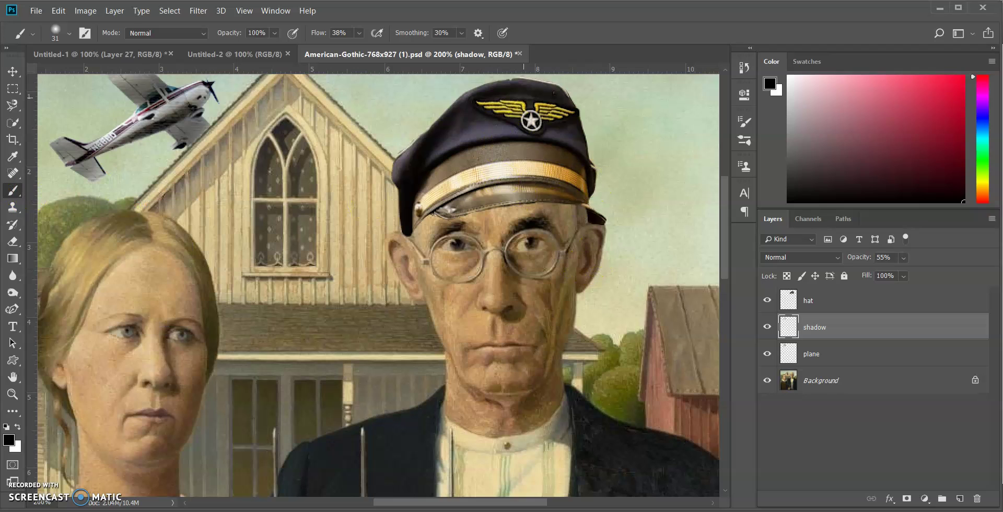
Step: On the shadow layer, brush black under the hat brim with a 50 px brush
click(67, 35)
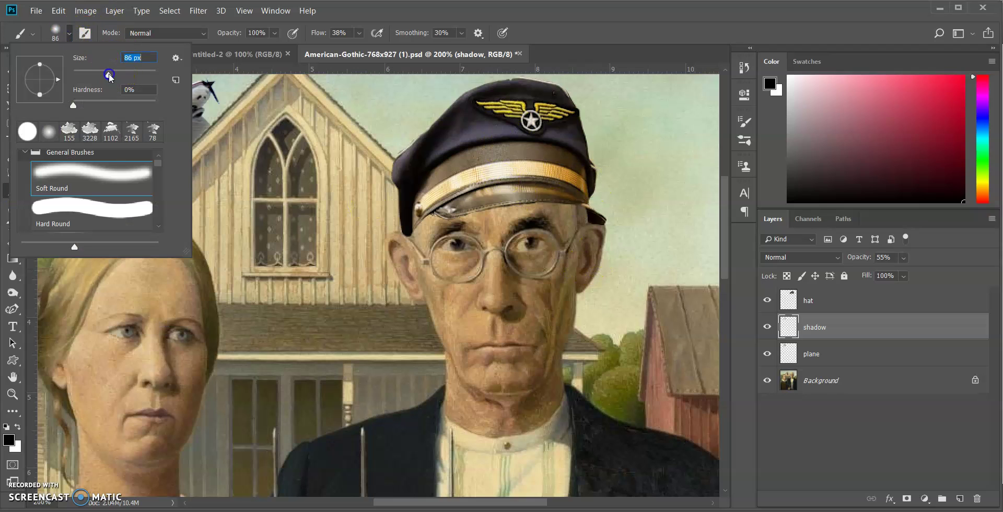
click(70, 33)
mouse_move(523, 220)
mouse_down()
mouse_move(531, 230)
mouse_move(559, 212)
mouse_move(546, 216)
mouse_move(549, 188)
mouse_move(528, 178)
mouse_move(534, 188)
mouse_move(538, 181)
mouse_move(439, 201)
mouse_up()
key(ctrl+z)
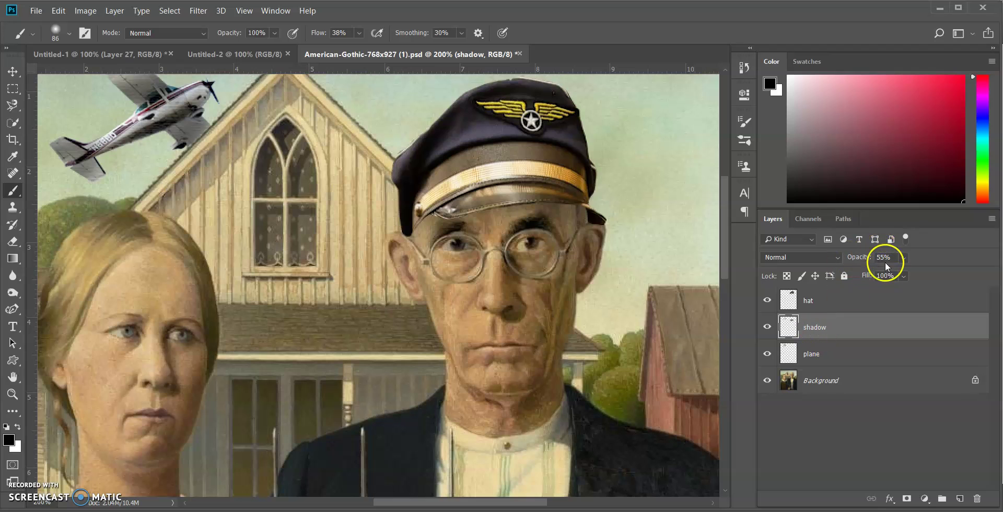
click(582, 239)
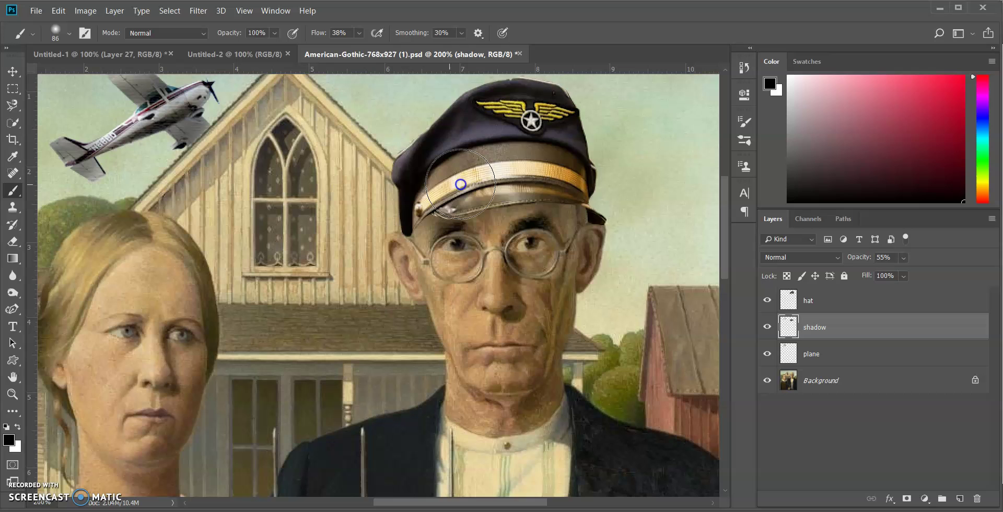
mouse_move(483, 179)
mouse_down()
mouse_move(556, 188)
mouse_move(576, 224)
mouse_move(544, 198)
mouse_move(466, 200)
mouse_move(501, 209)
mouse_move(514, 194)
mouse_move(505, 178)
mouse_move(460, 182)
mouse_move(452, 201)
mouse_move(509, 168)
mouse_up()
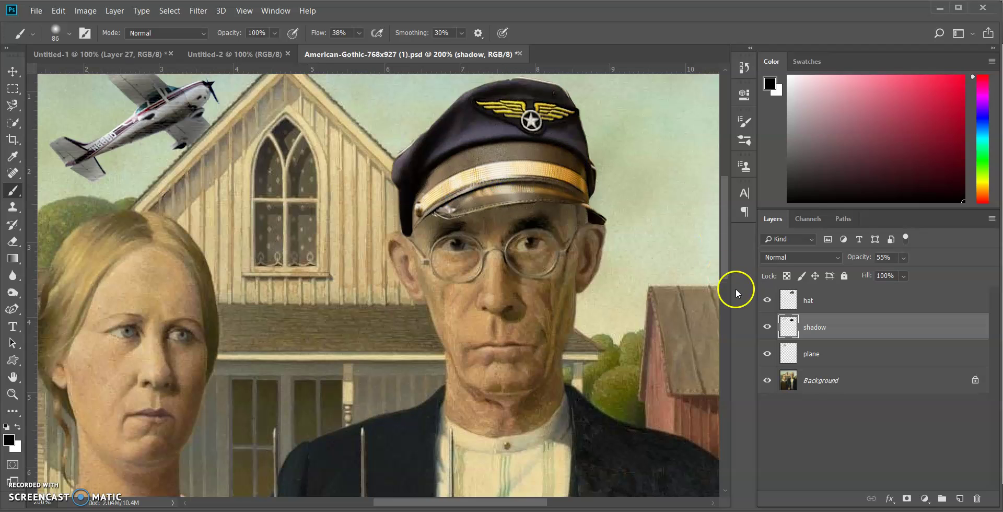
click(69, 33)
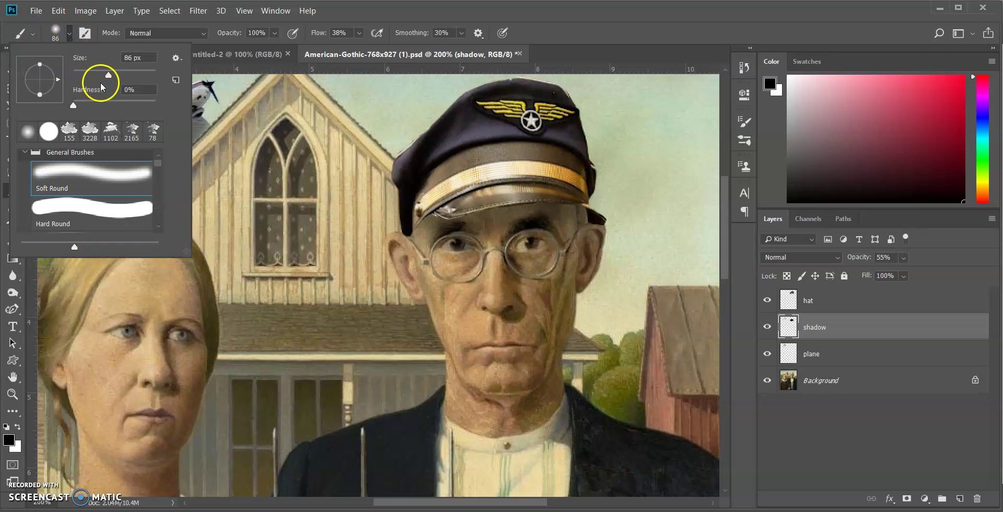
click(73, 34)
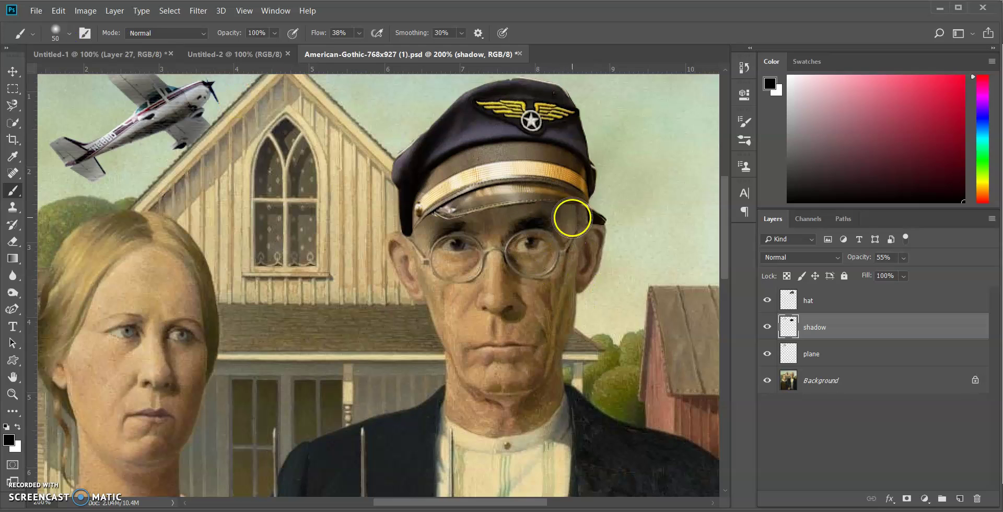
drag(573, 218, 583, 227)
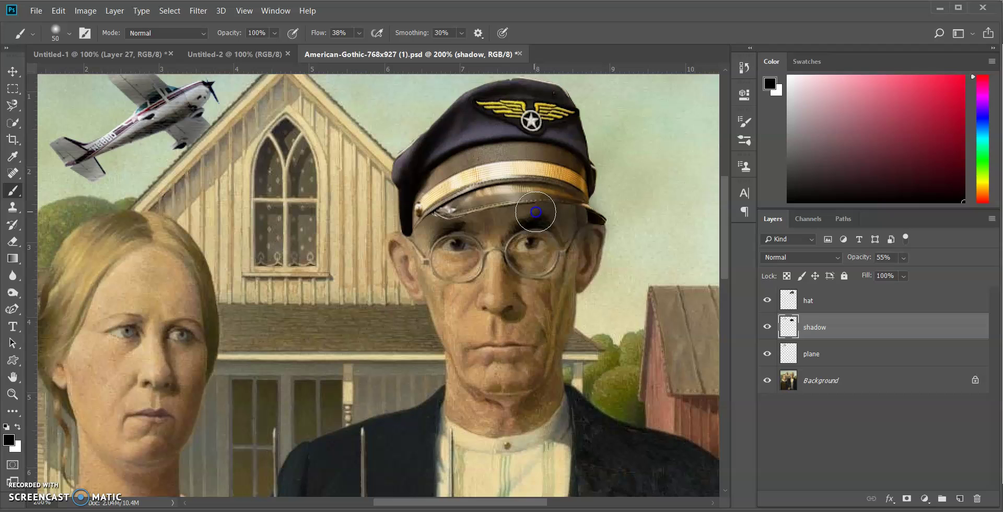
mouse_move(474, 224)
mouse_down()
mouse_move(444, 218)
mouse_move(426, 235)
mouse_move(432, 216)
mouse_move(585, 240)
mouse_move(551, 186)
mouse_move(486, 233)
mouse_up()
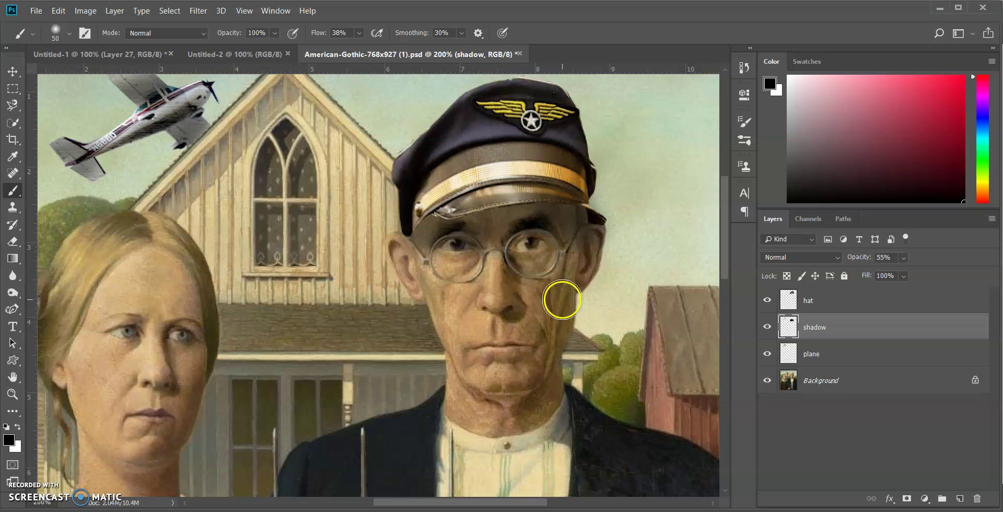
Step: Zoom out to 66.7% to view the whole painting, then back to 100%
click(18, 400)
click(71, 33)
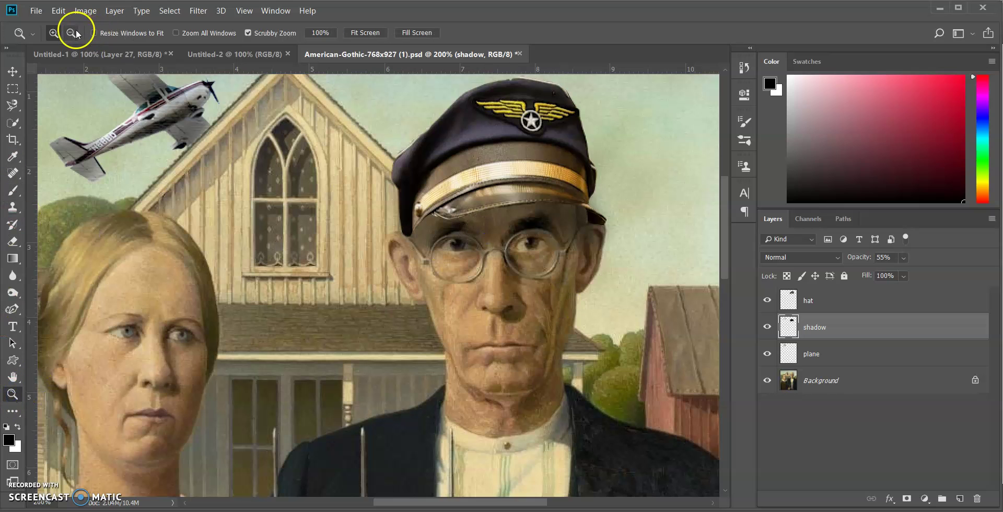
click(497, 269)
click(674, 314)
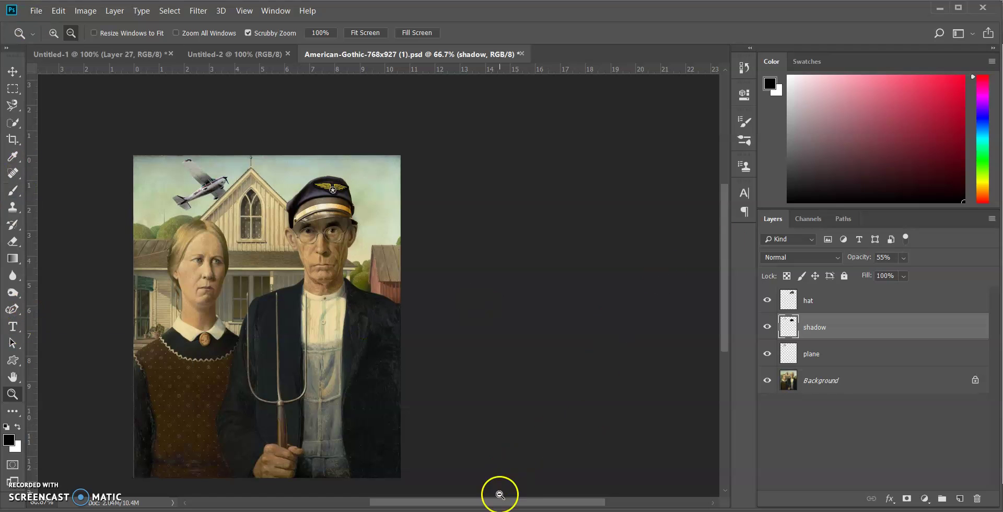
drag(500, 501, 481, 499)
scroll(544, 293, down, 1)
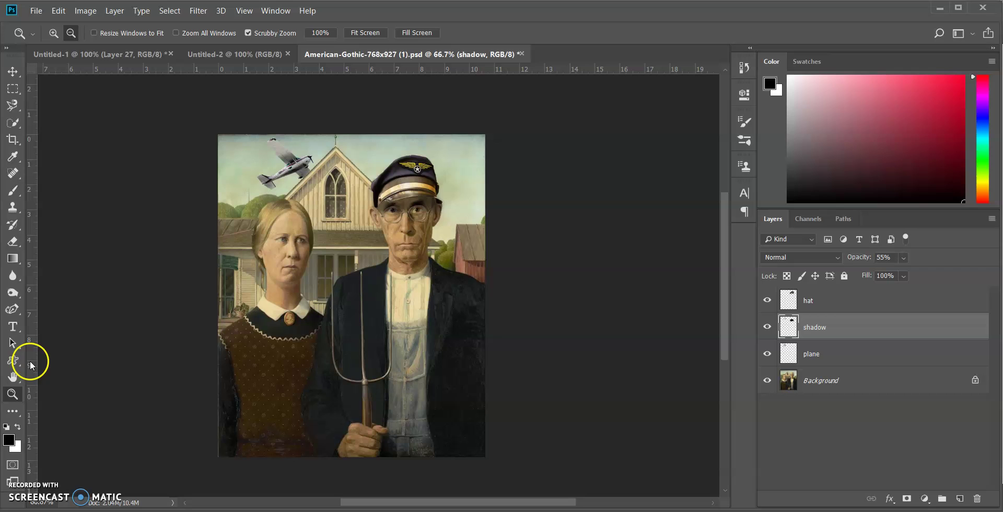
click(53, 33)
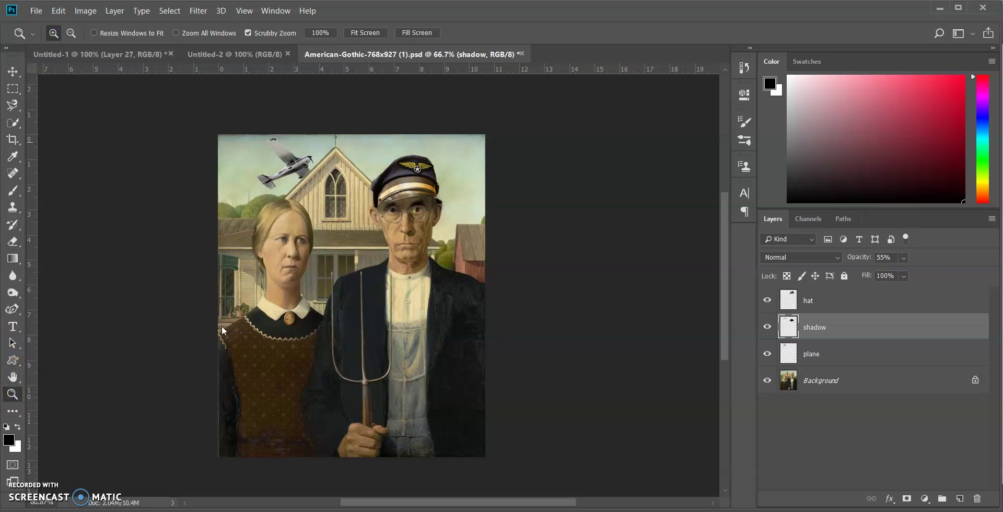
click(280, 399)
Step: Start a text layer near the painting's bottom with the text size set to 10 pt
click(12, 327)
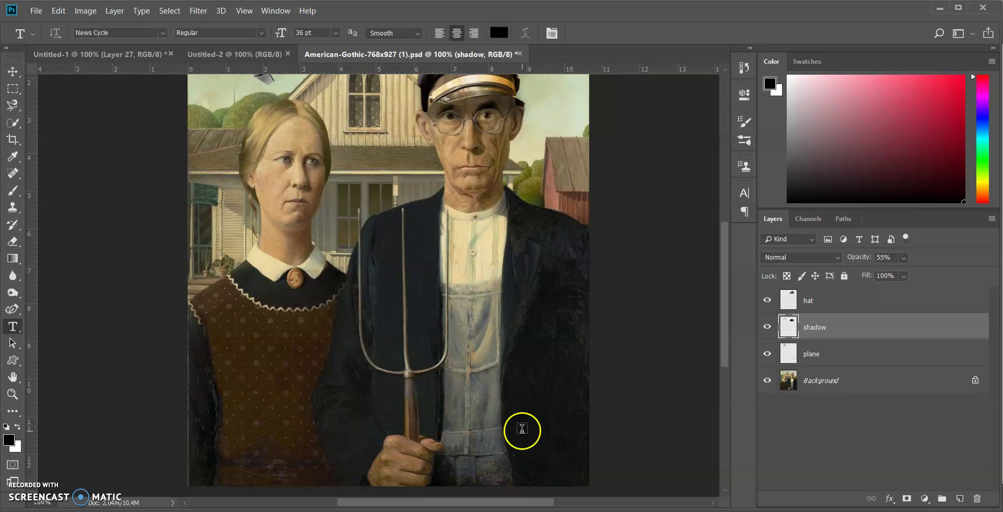
scroll(522, 426, up, 3)
scroll(522, 429, down, 9)
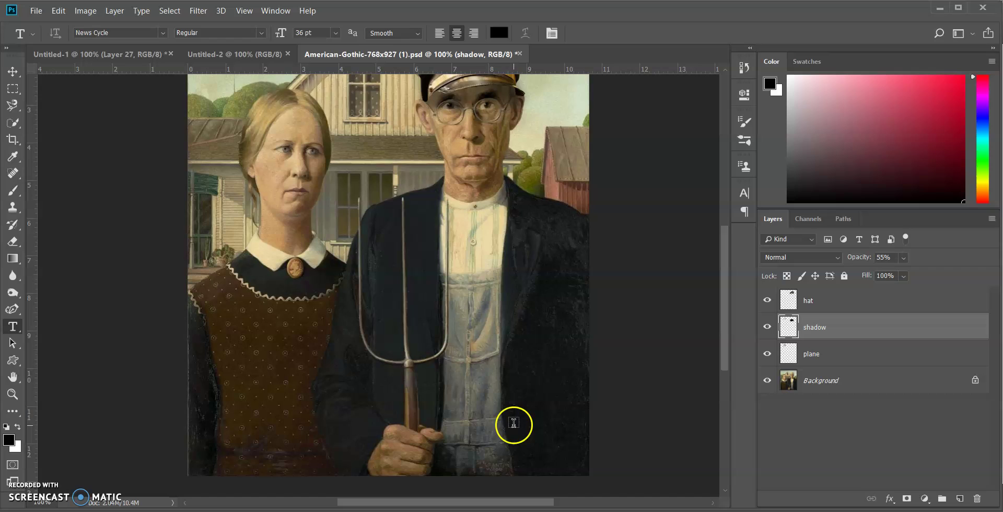
click(462, 401)
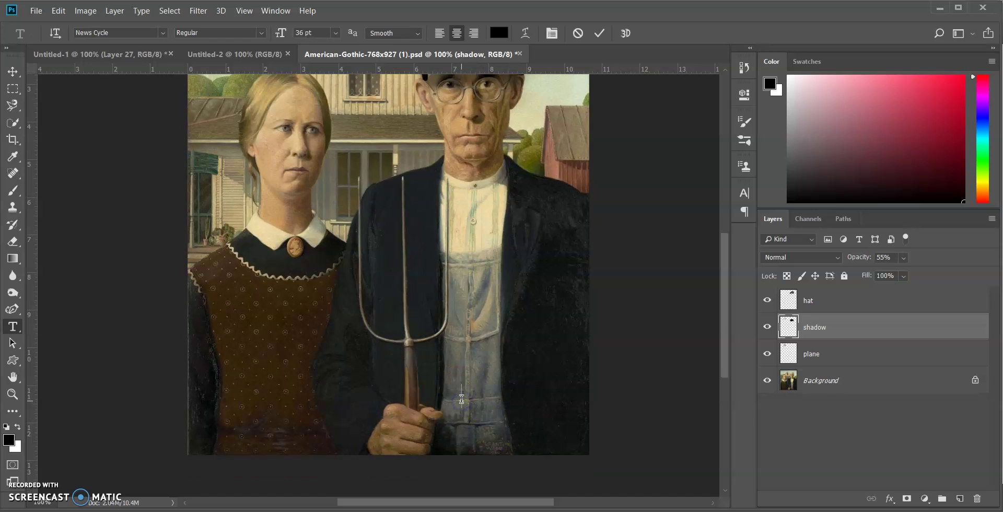
click(336, 35)
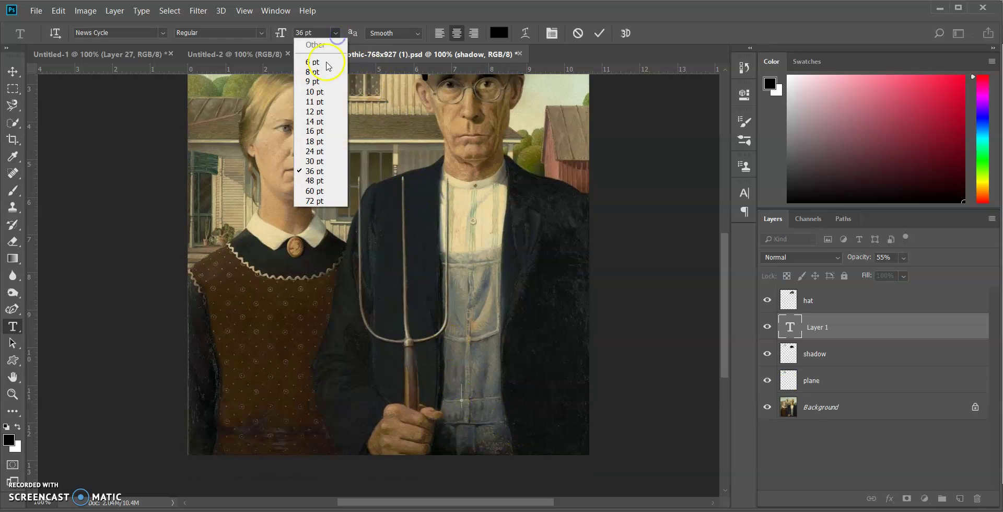
click(324, 91)
drag(612, 338, 518, 364)
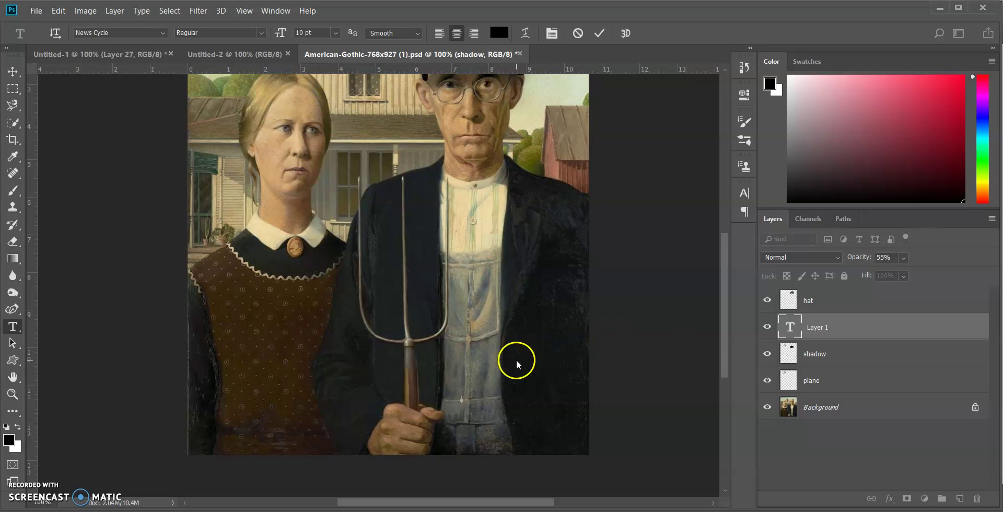
Step: Choose Termina as the font and white as the text colour
click(164, 33)
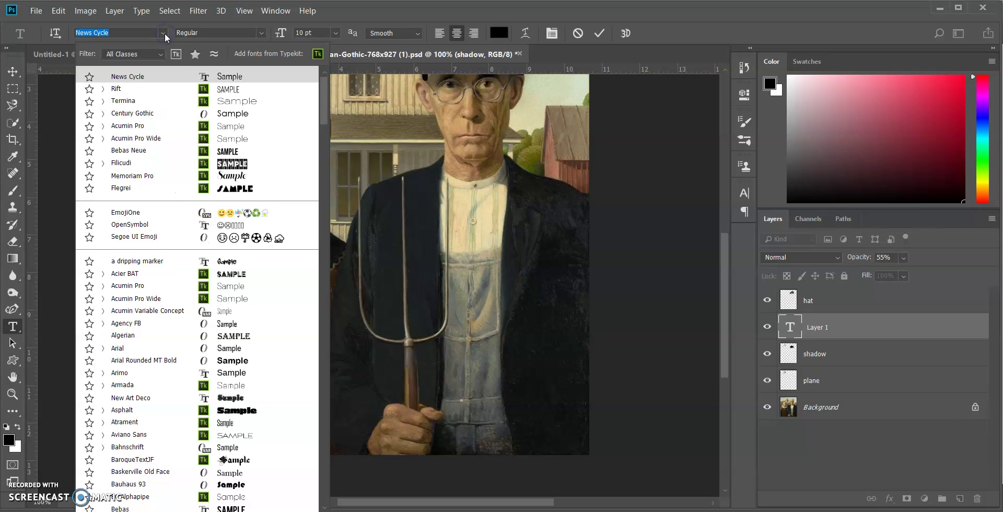
click(164, 33)
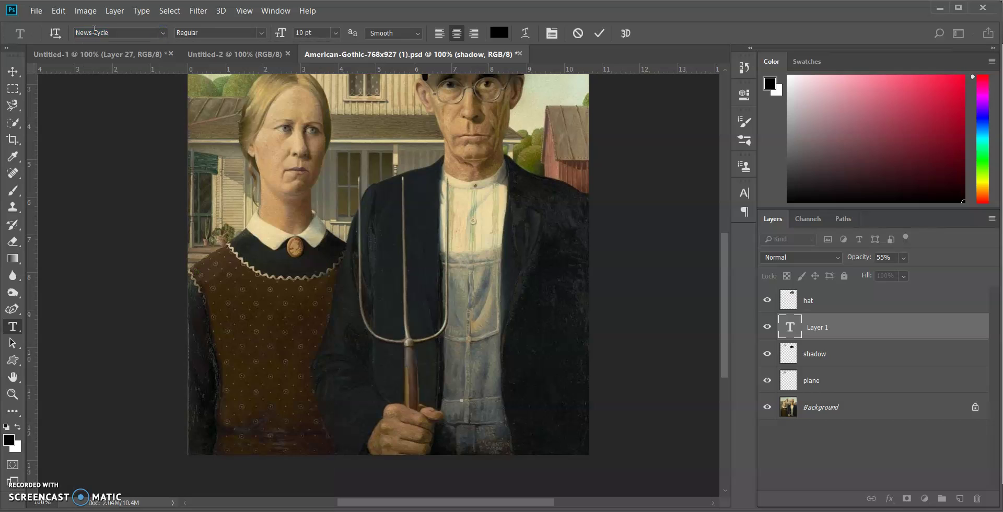
click(87, 41)
click(164, 33)
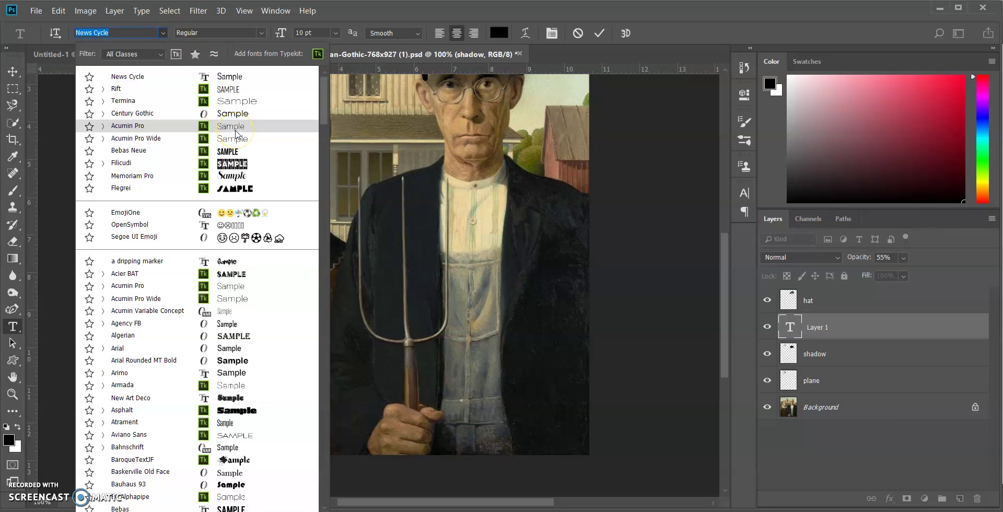
click(242, 132)
key(Down)
key(Down)
key(Return)
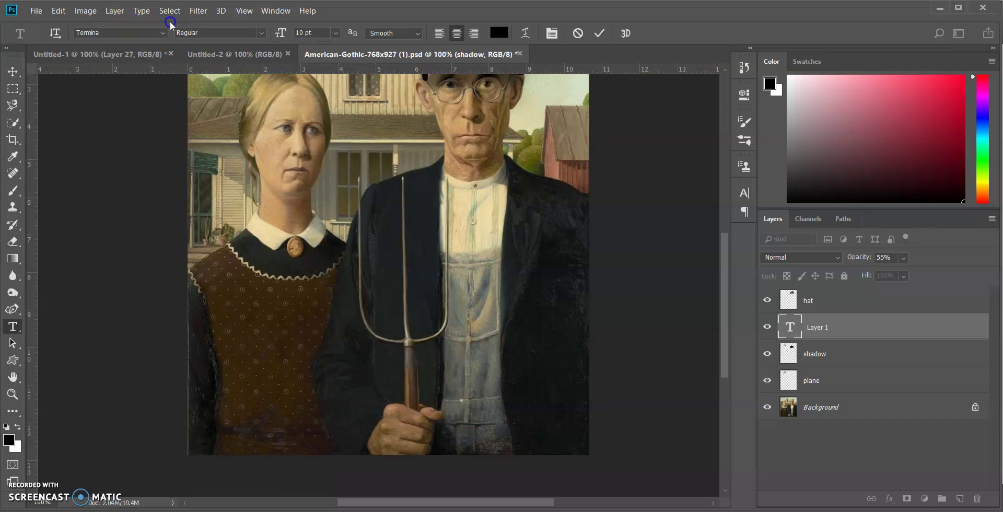
click(10, 440)
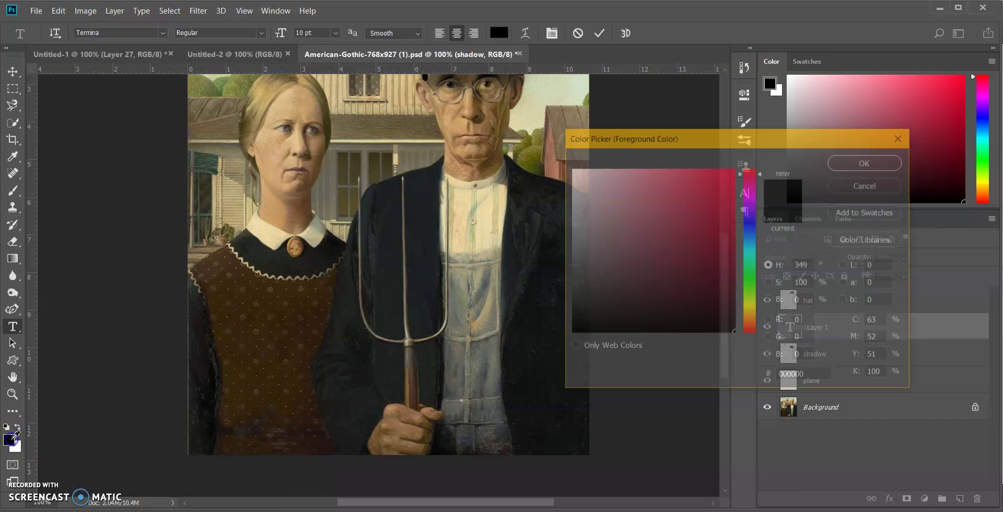
drag(635, 227, 572, 169)
click(888, 162)
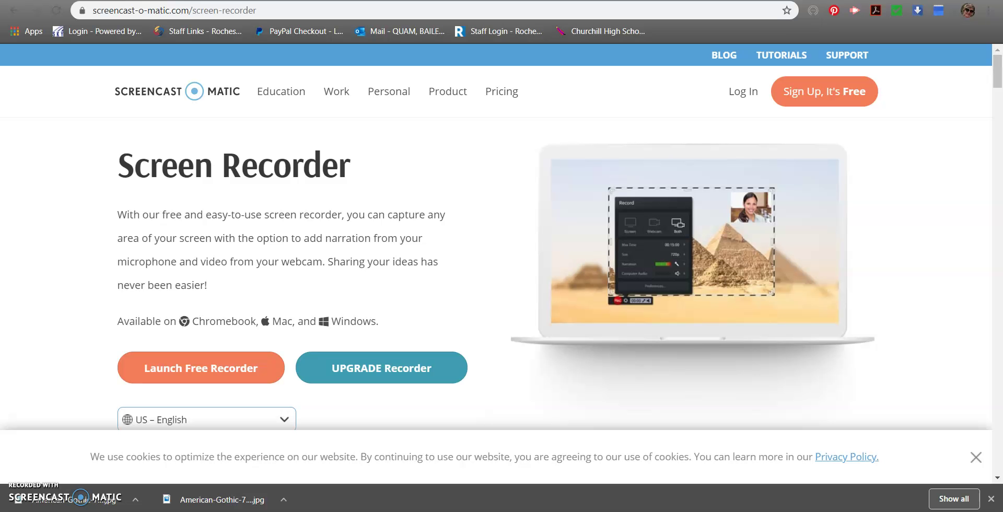
Step: Copy the airplane photo's credit line from the Google Doc and return to Photoshop
key(ctrl+Tab)
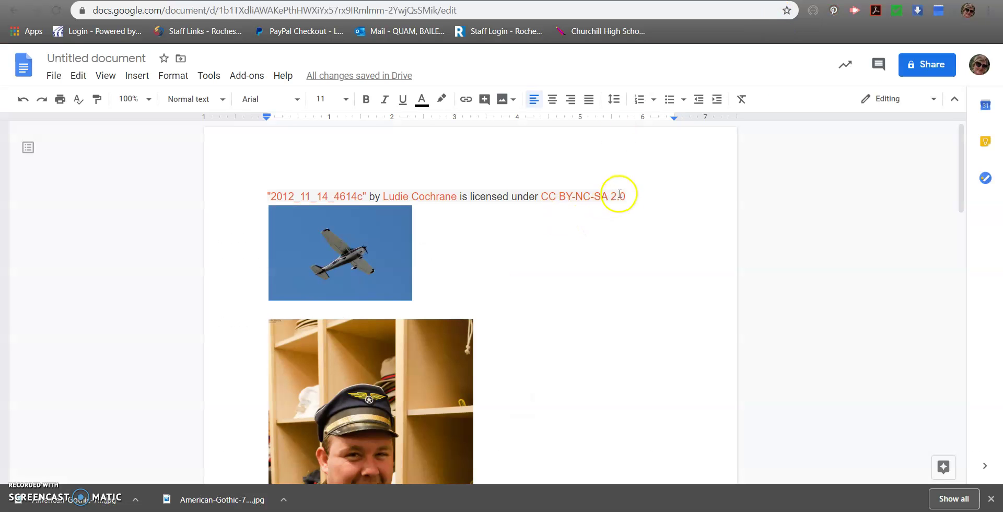
drag(635, 198, 230, 179)
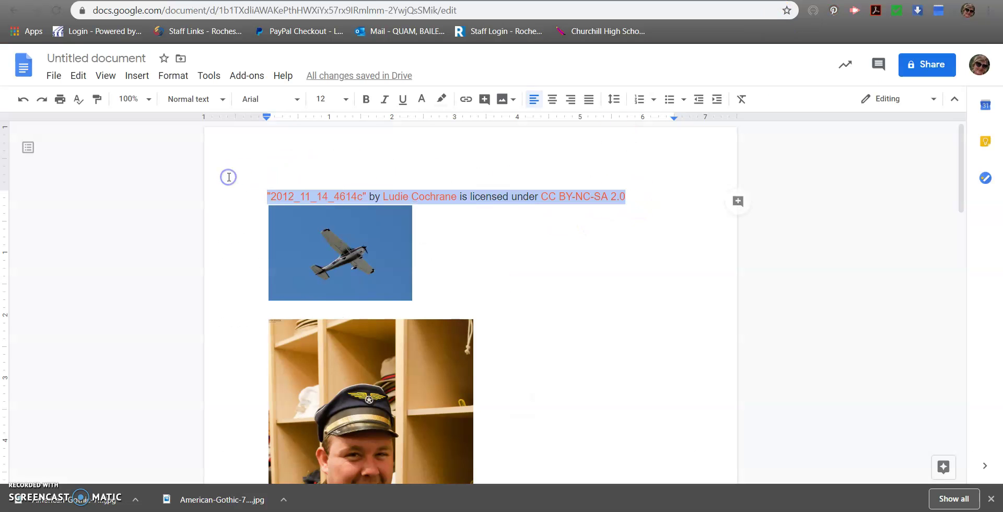
key(alt+Tab)
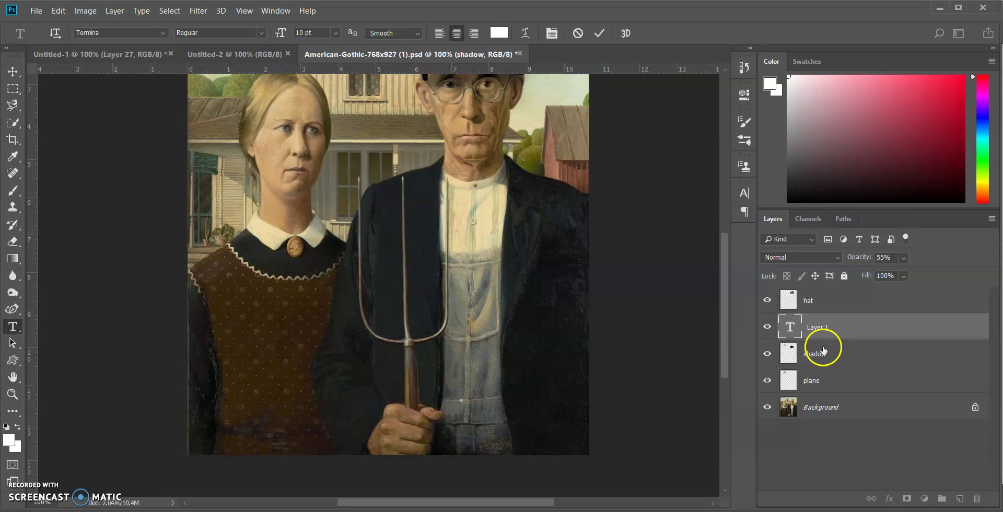
Step: Paste the airplane's CC BY-NC-SA 2.0 credit and move it to the painting's bottom edge
click(463, 398)
text("2012_11_14_4614" by Lucie Corbrace is licensed under CC BY-NC-SA 2.0)
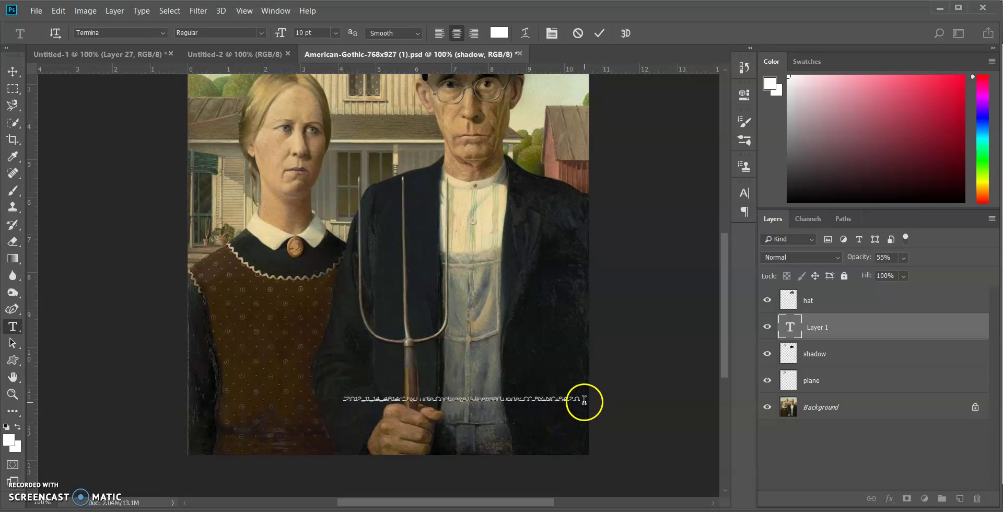
drag(569, 420, 570, 465)
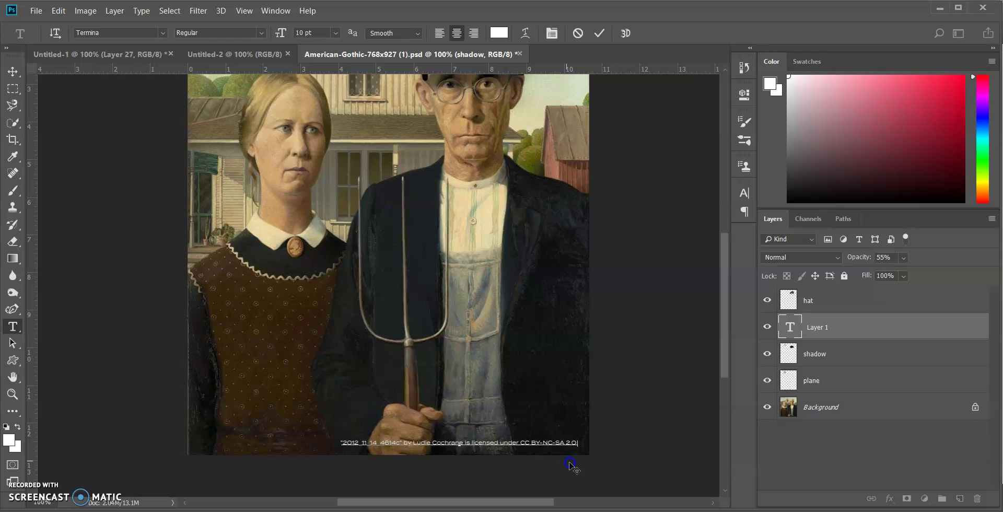
click(11, 71)
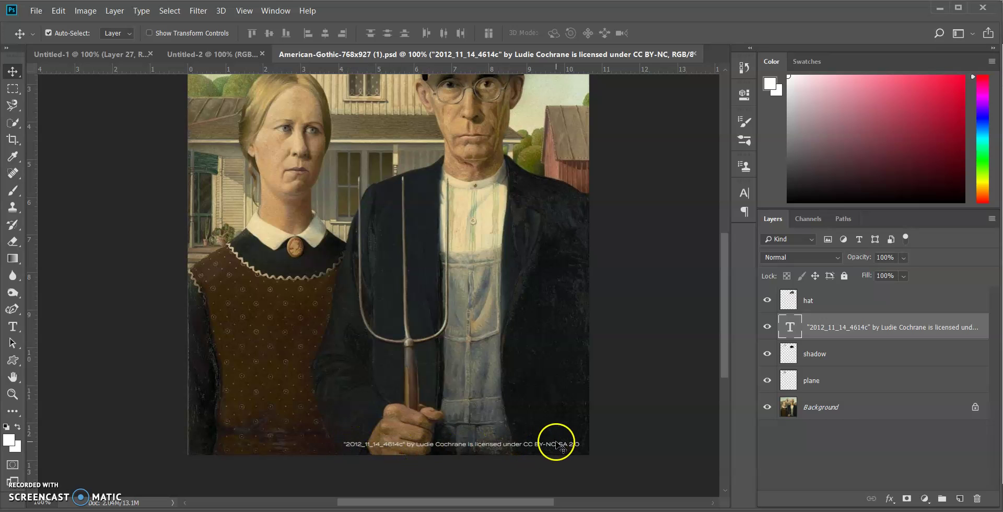
scroll(560, 428, up, 5)
scroll(532, 348, down, 4)
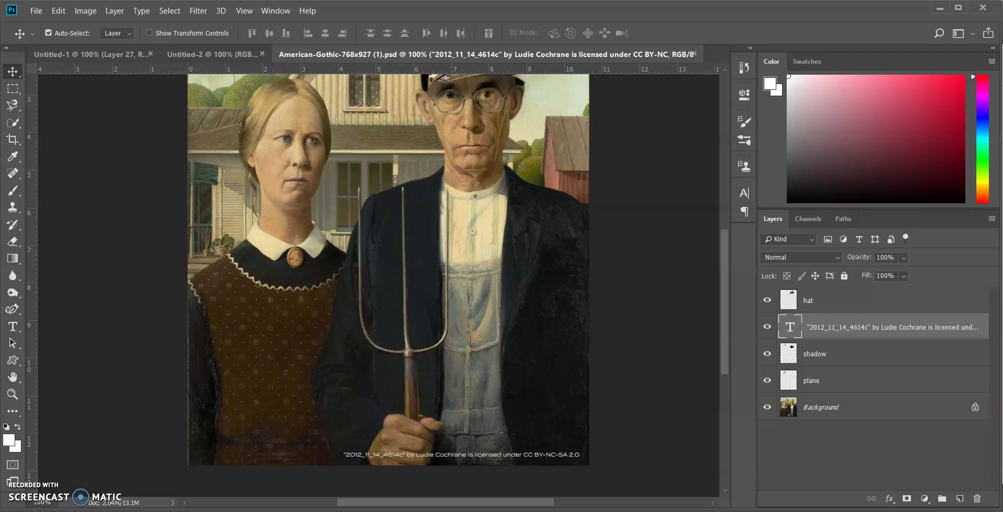
Step: Copy the Pilot's Wings credit line from the Google Doc and return to Photoshop
key(alt+Tab)
scroll(517, 340, down, 6)
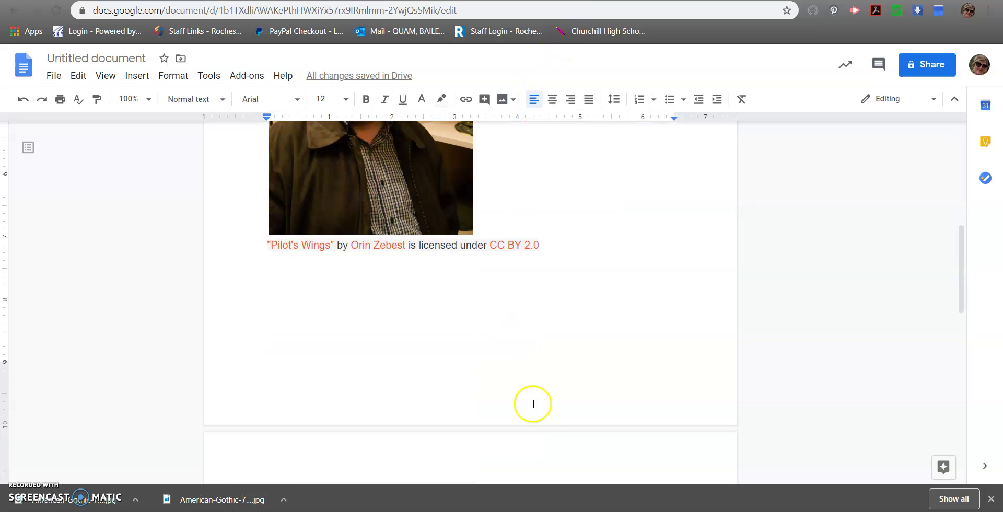
drag(556, 251, 251, 339)
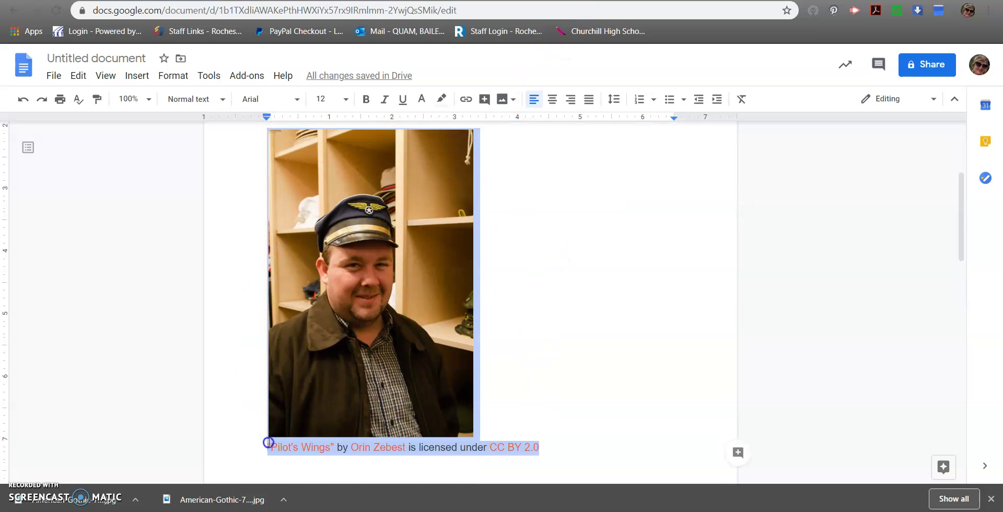
drag(268, 443, 267, 451)
key(ctrl+c)
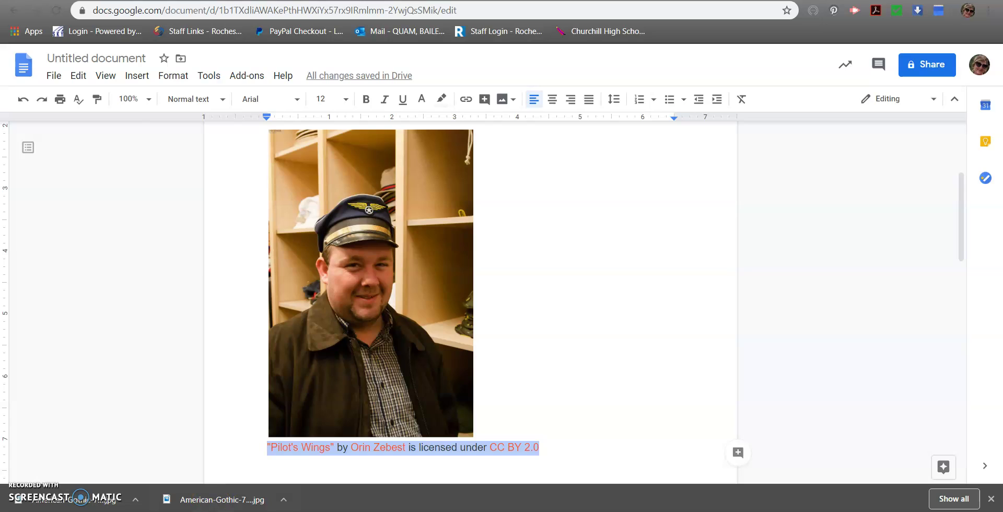
key(alt+Tab)
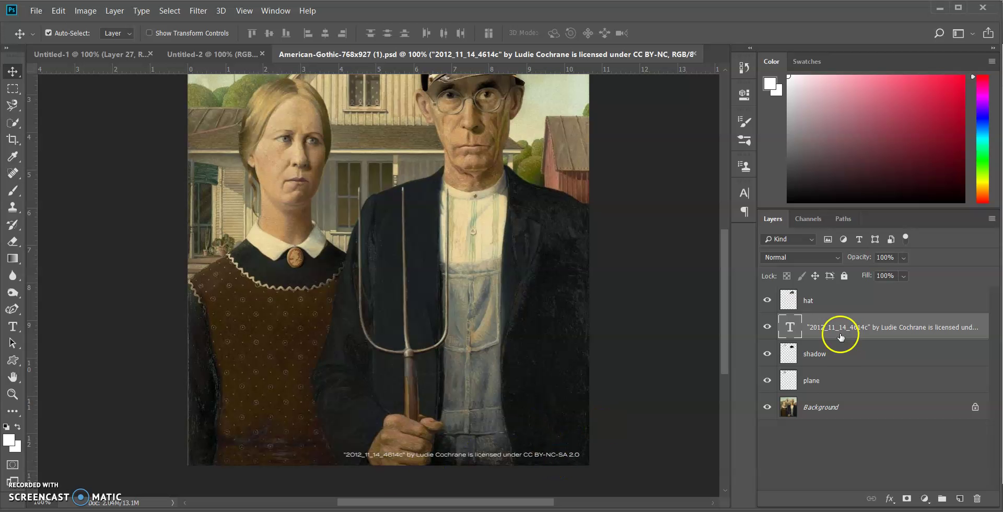
Step: Paste the Pilot's Wings CC BY 2.0 credit as a second line under the airplane credit
click(13, 327)
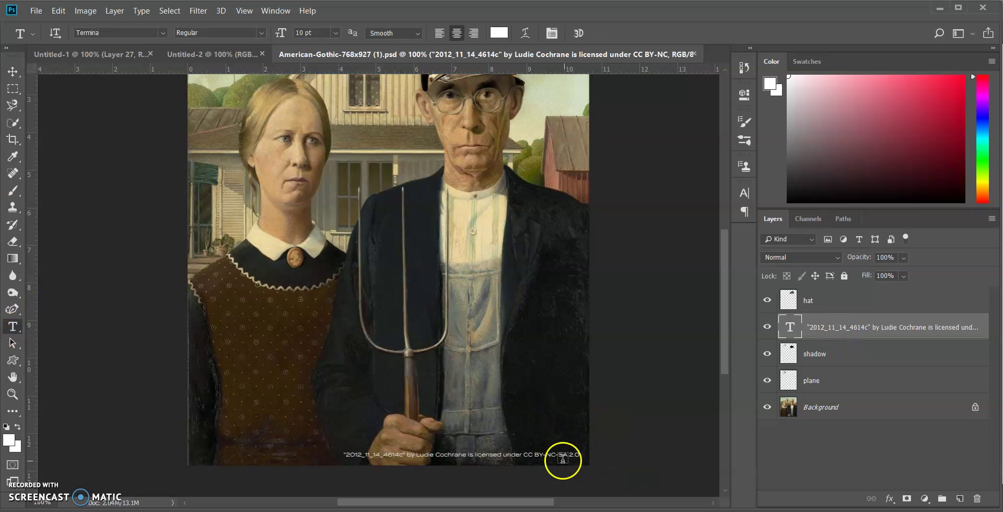
click(582, 455)
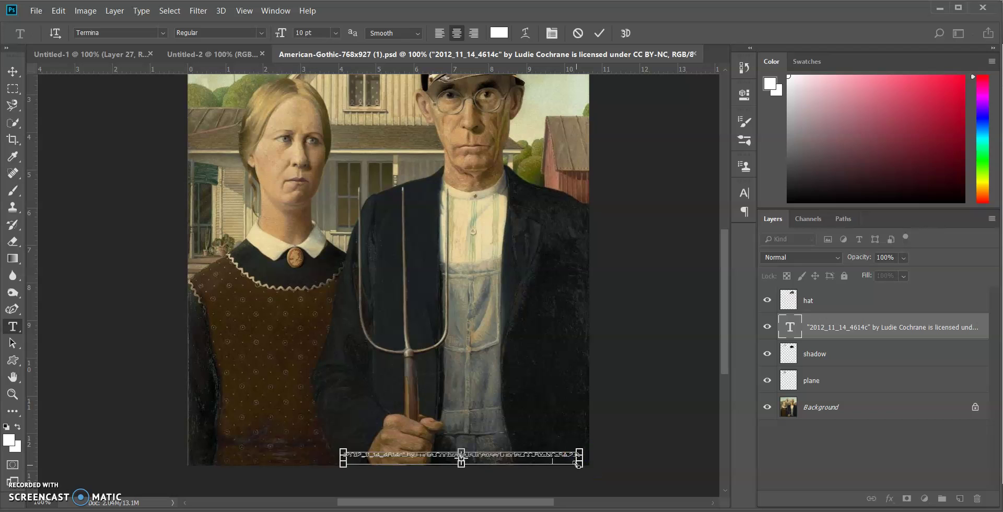
key(Return)
key(ctrl+v)
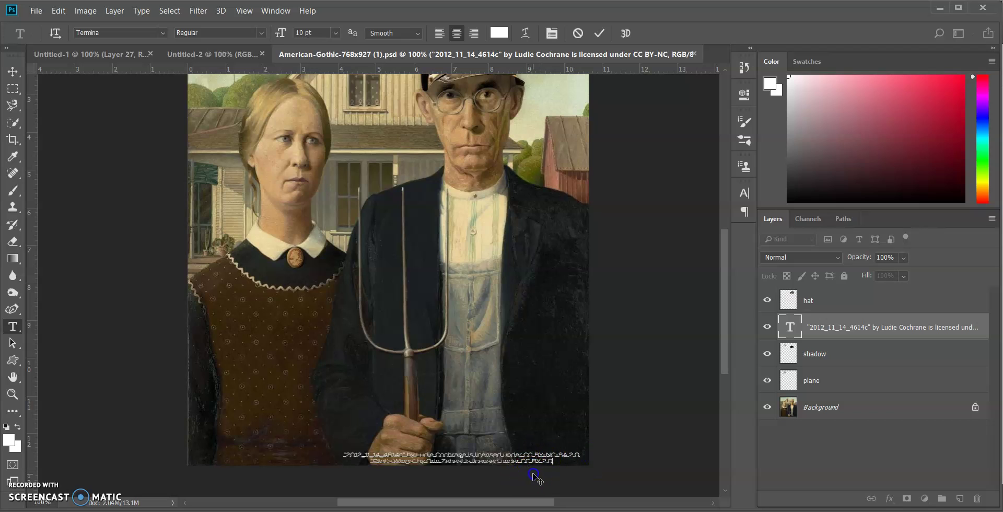
drag(534, 476, 532, 469)
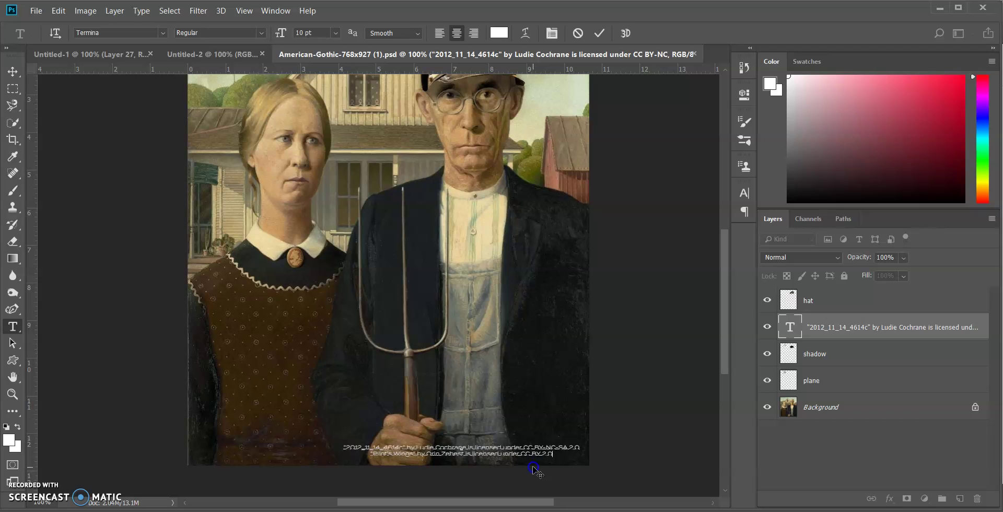
Step: Centre-align the two credit lines and position them at the bottom centre
click(474, 33)
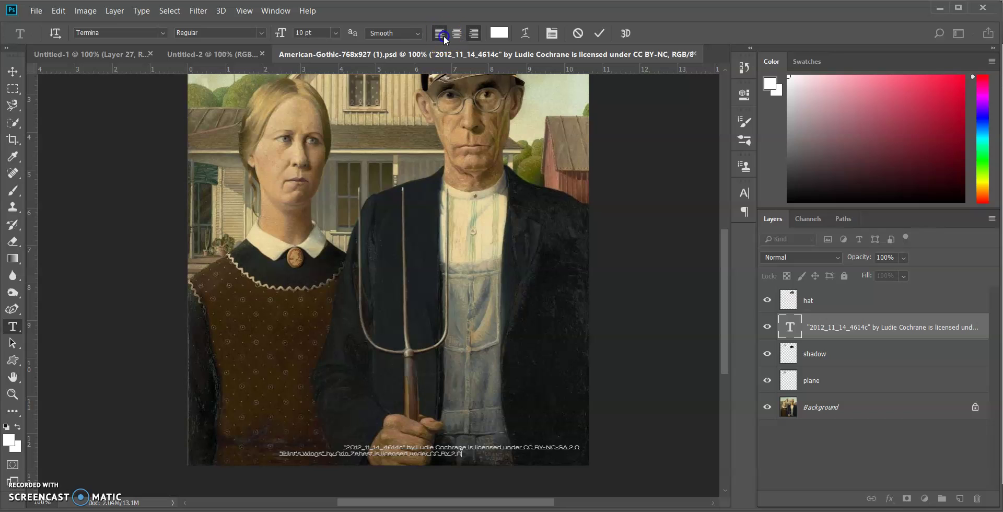
click(456, 34)
drag(556, 479, 558, 482)
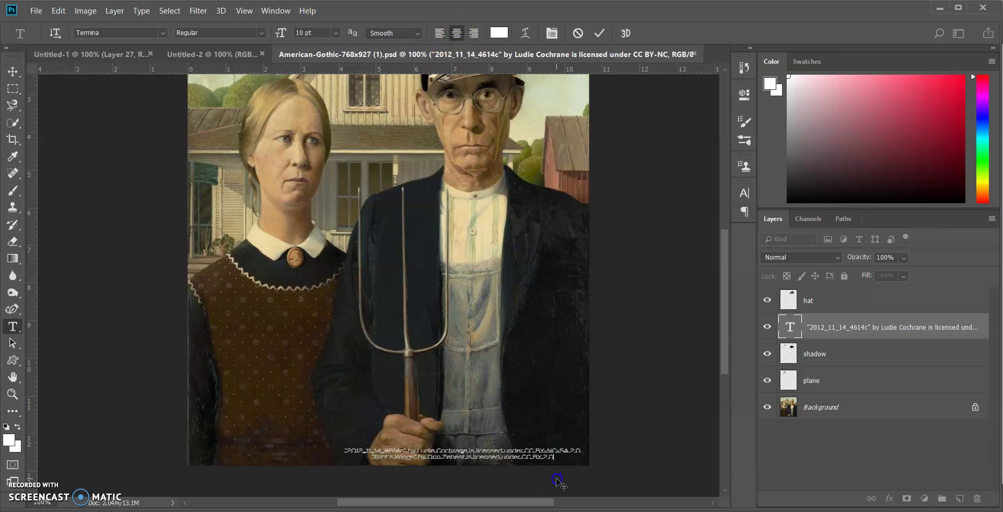
click(12, 71)
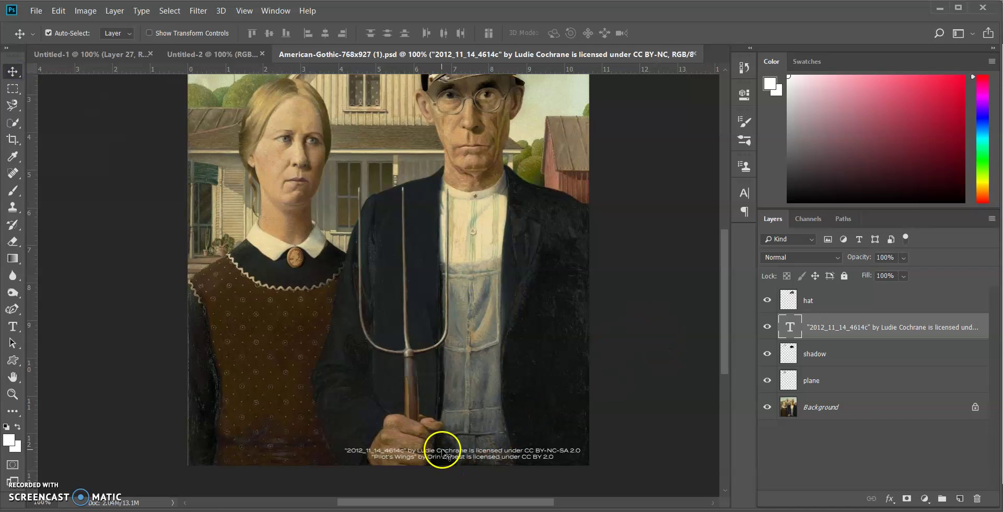
Step: Lower the credit text layer's opacity to 50% in the Layers panel
scroll(444, 452, down, 1)
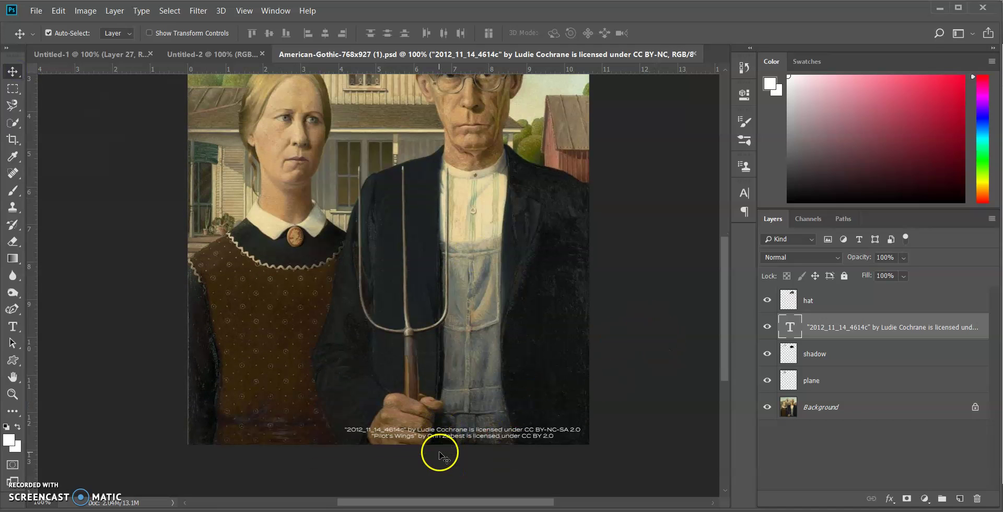
click(904, 257)
drag(918, 273, 887, 265)
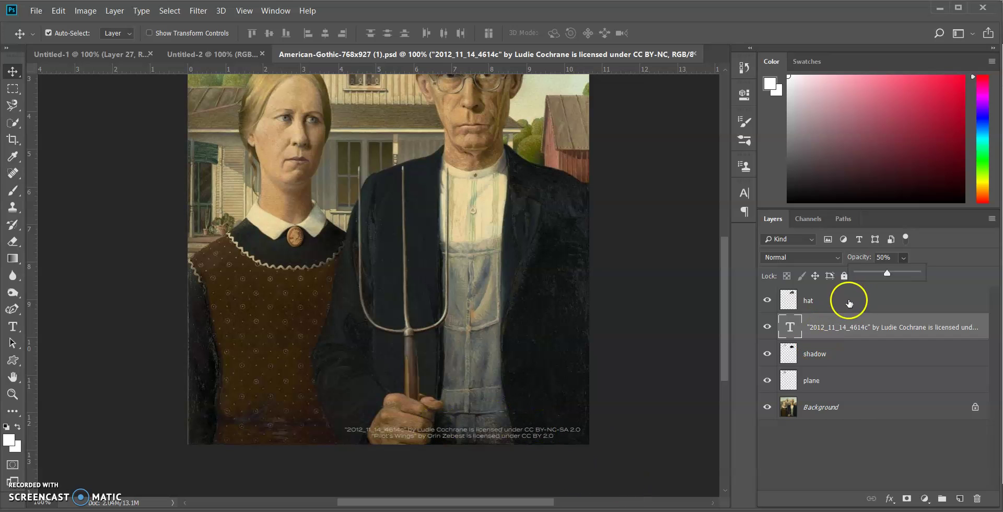
scroll(479, 447, up, 5)
scroll(525, 416, down, 5)
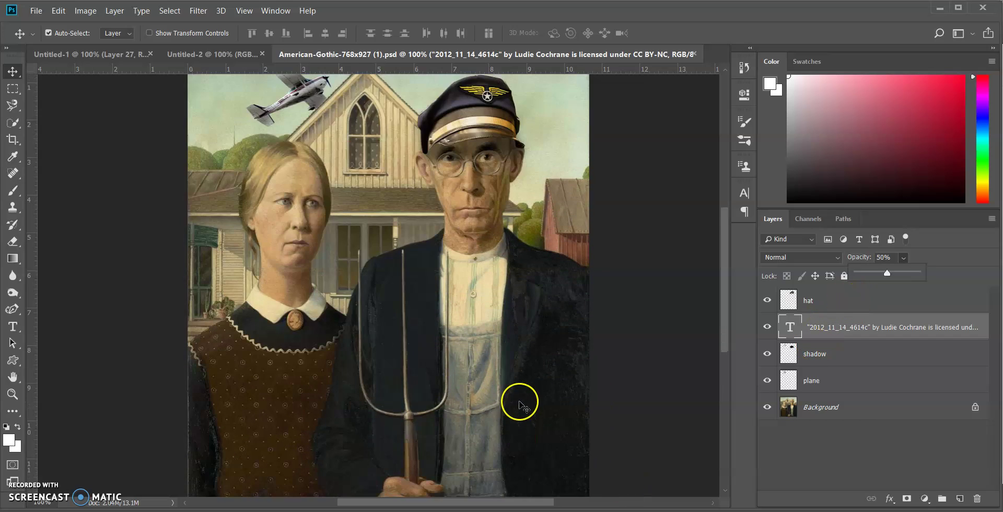
scroll(460, 442, up, 3)
scroll(460, 444, up, 2)
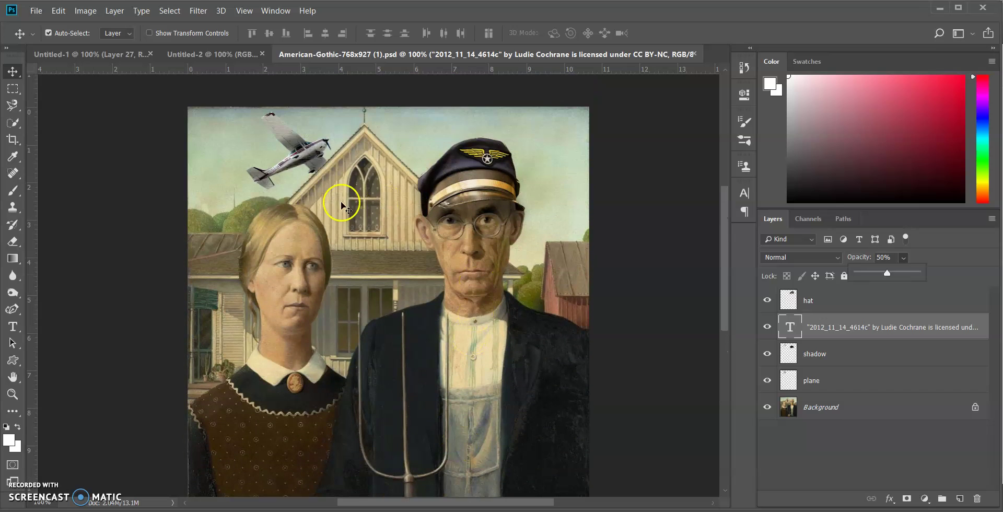
scroll(497, 426, down, 5)
scroll(493, 430, up, 3)
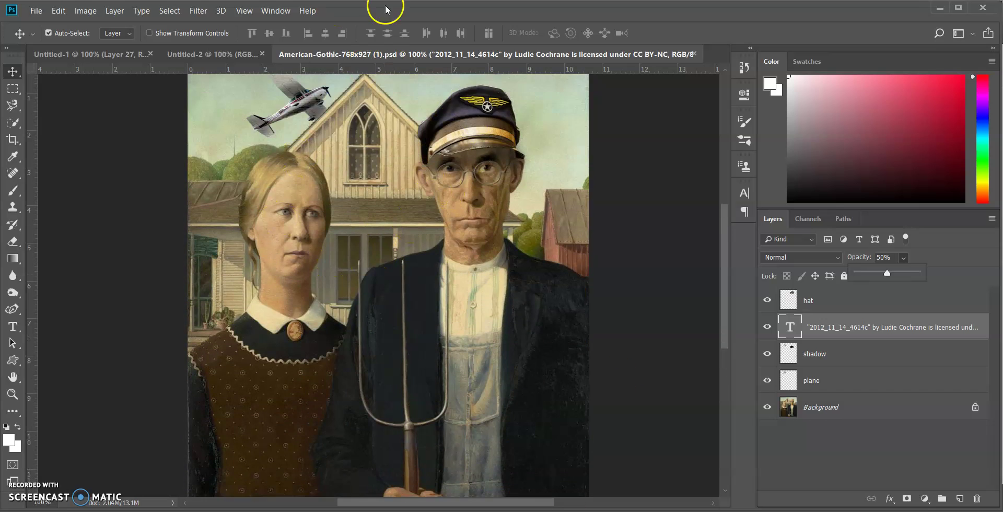
scroll(554, 314, down, 3)
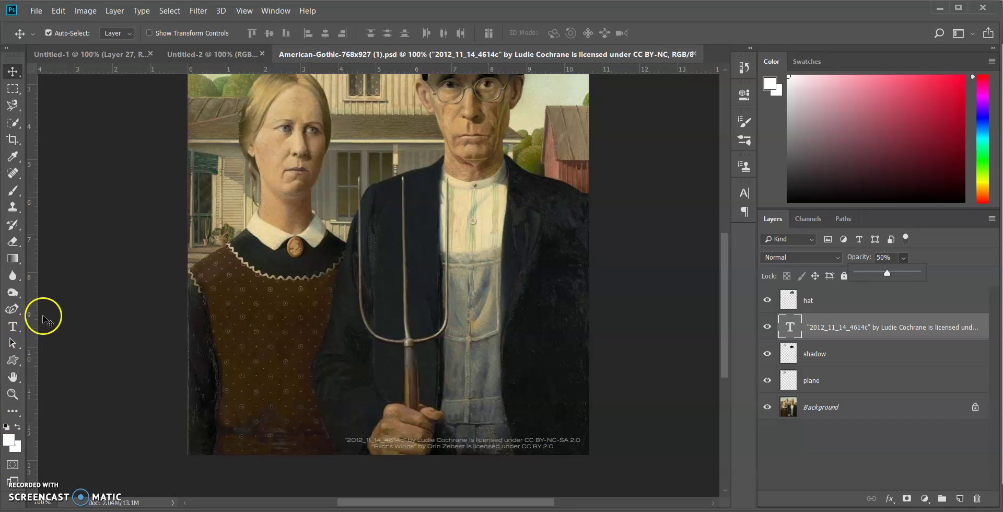
Step: Insert an empty new first line at the start of the credit caption
click(13, 326)
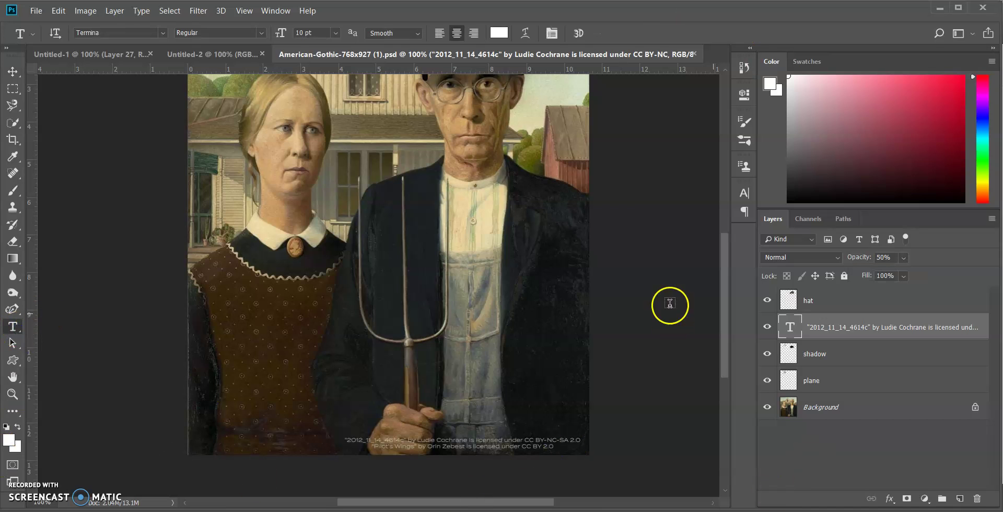
scroll(670, 266, up, 2)
scroll(670, 266, up, 2)
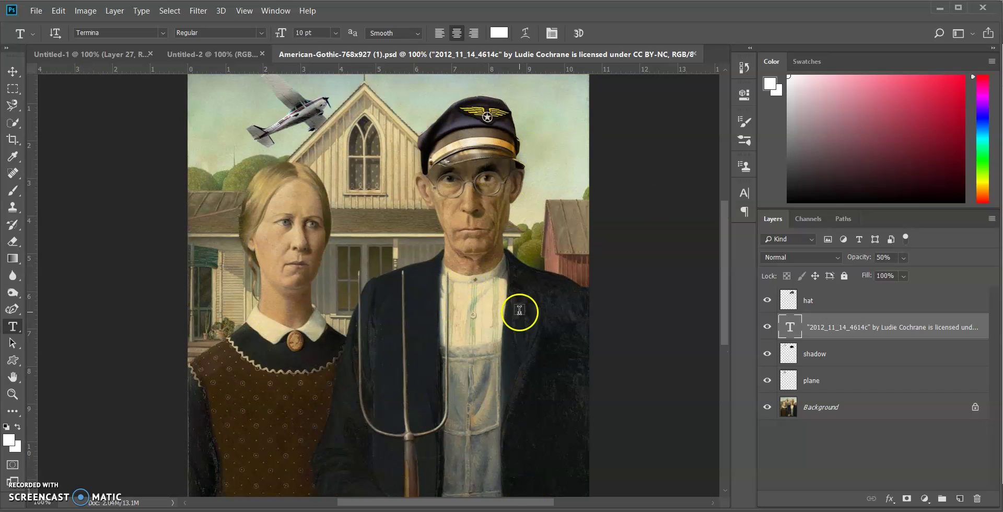
scroll(519, 309, down, 4)
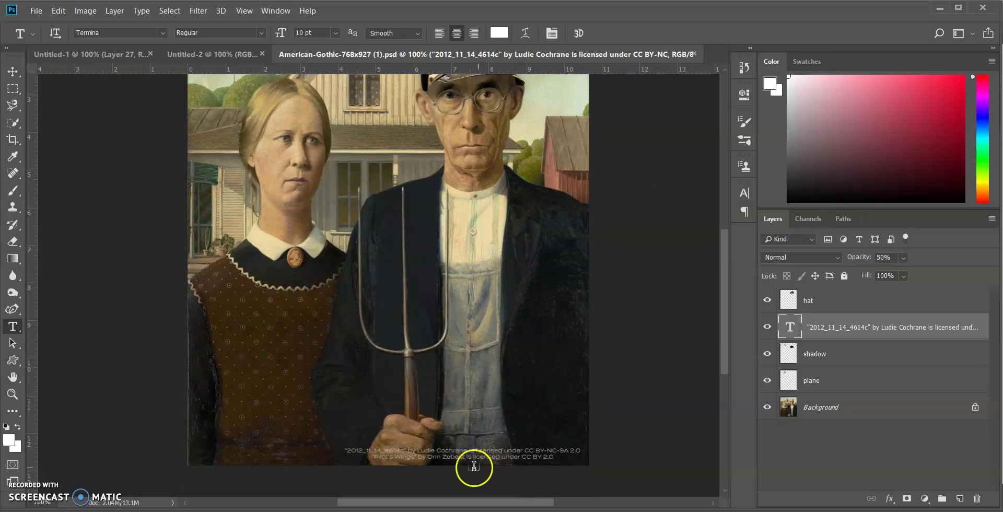
scroll(561, 462, up, 4)
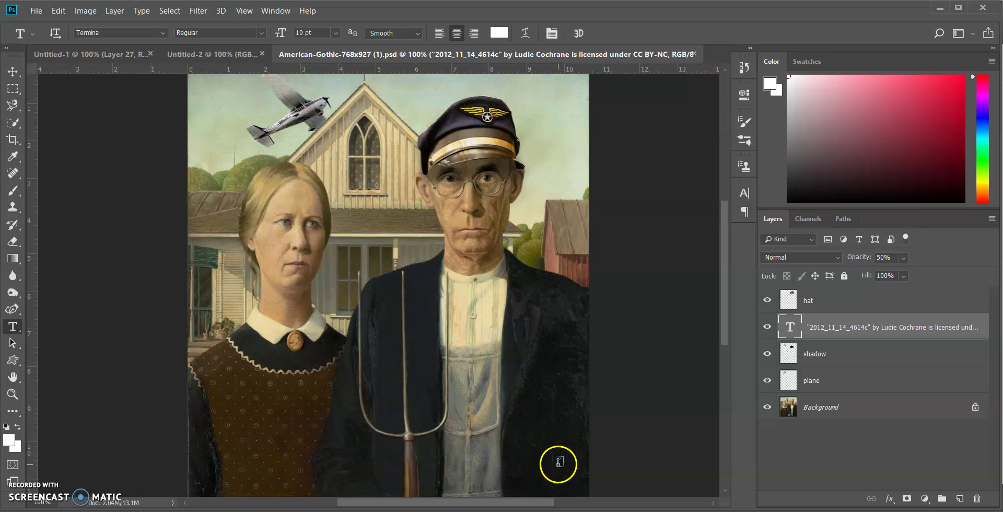
scroll(397, 272, down, 5)
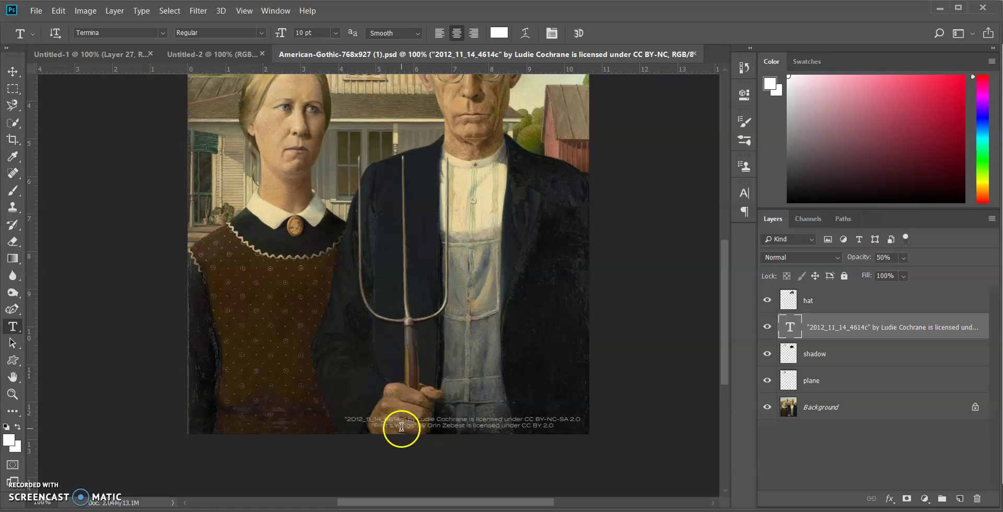
click(344, 418)
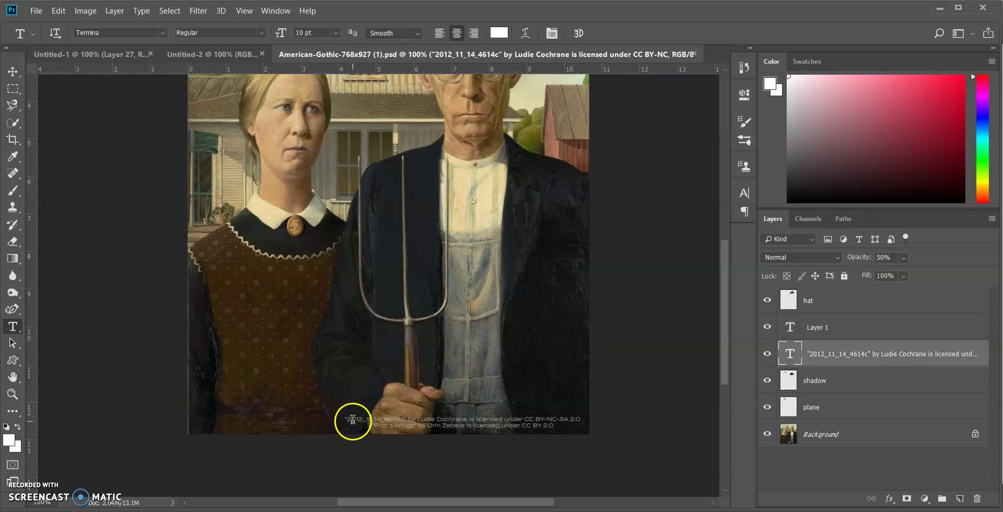
click(352, 421)
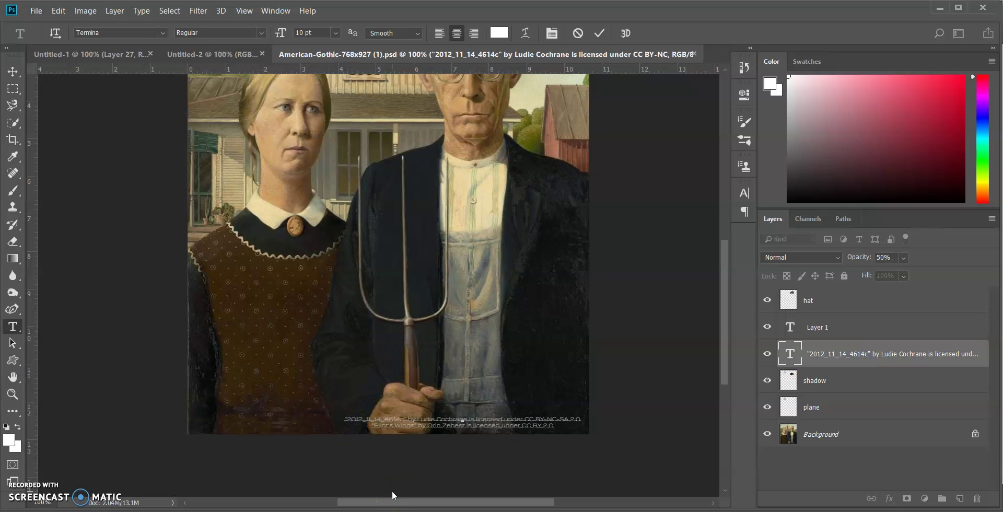
key(Return)
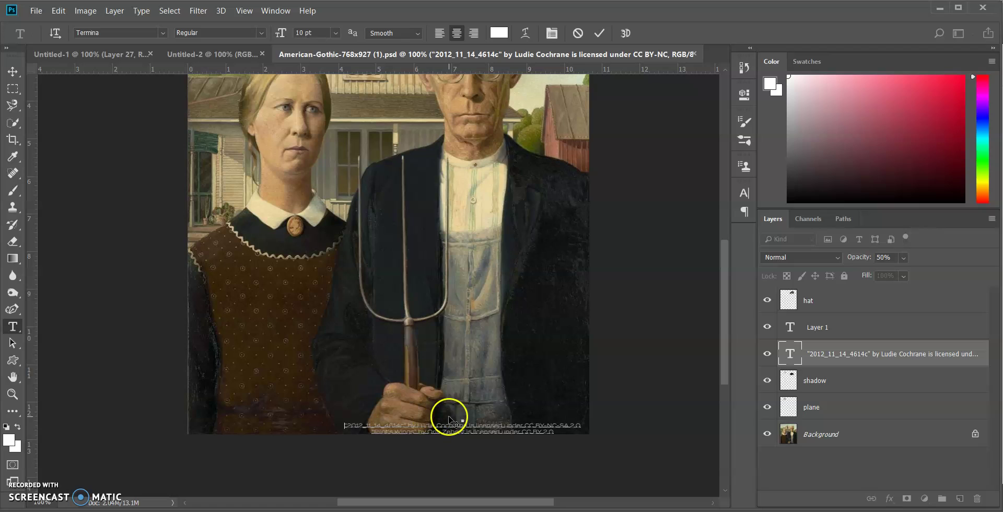
Step: Type the 'American Gothic in Flight', 2020 designer credit and nudge the three lines up
click(449, 465)
text("Ape)
text(")
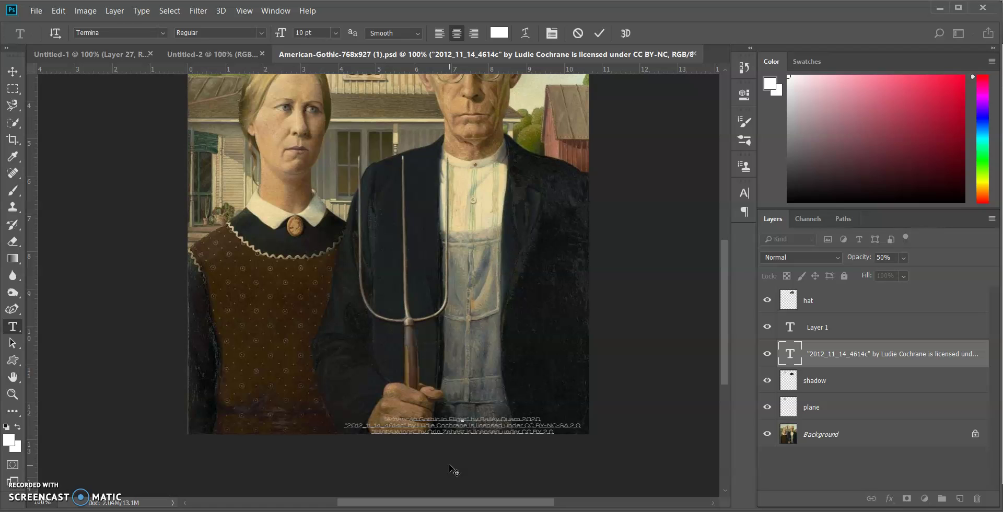
drag(475, 446, 480, 443)
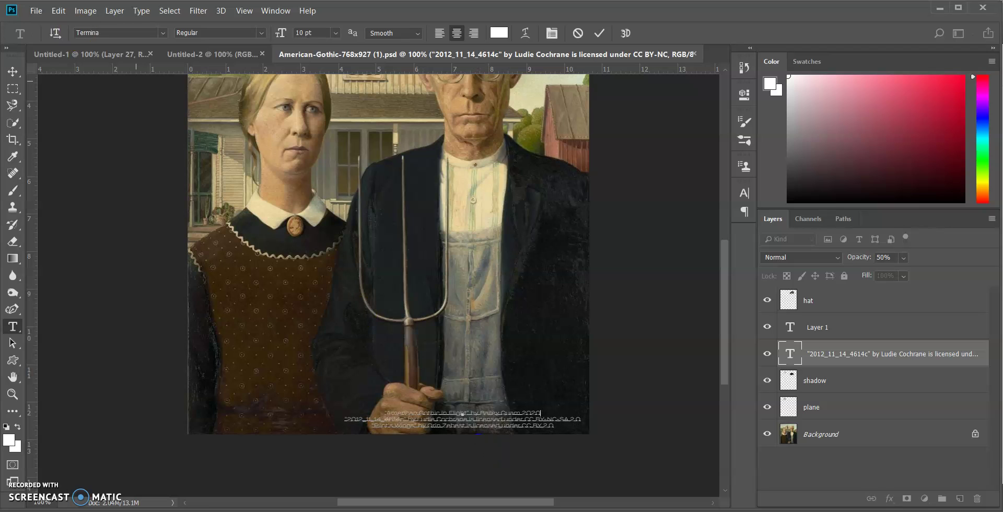
click(11, 77)
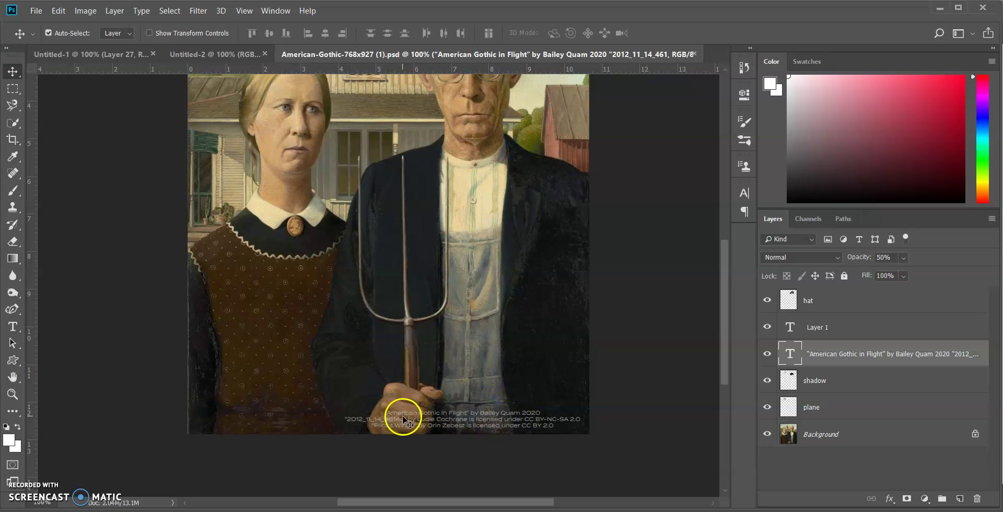
scroll(401, 418, up, 10)
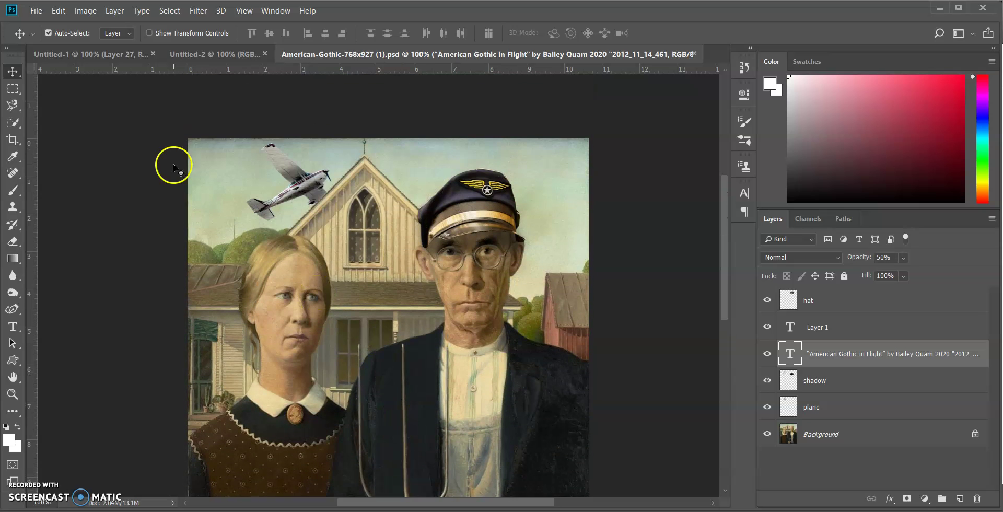
Step: Save a copy to the Desktop as JPEG 'americangothicinflight' at Maximum quality 12
click(36, 11)
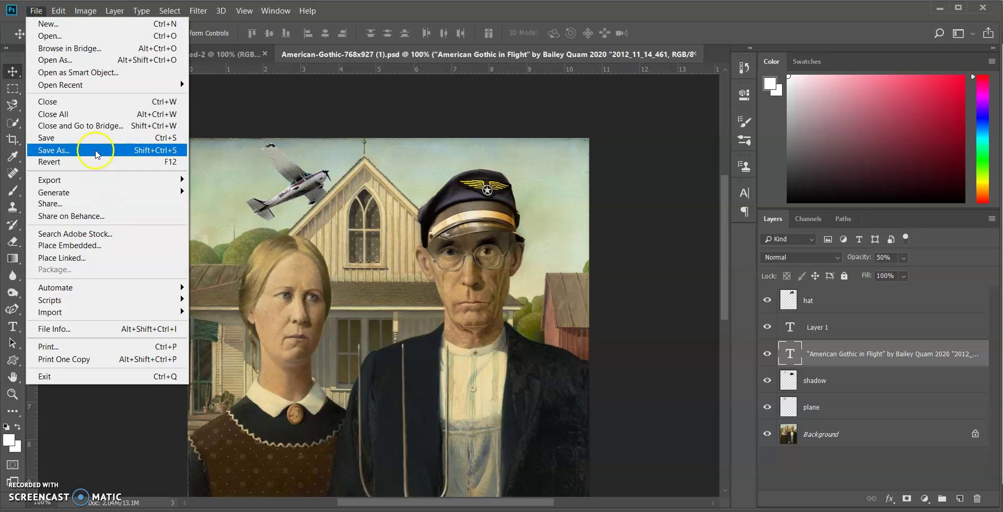
click(96, 153)
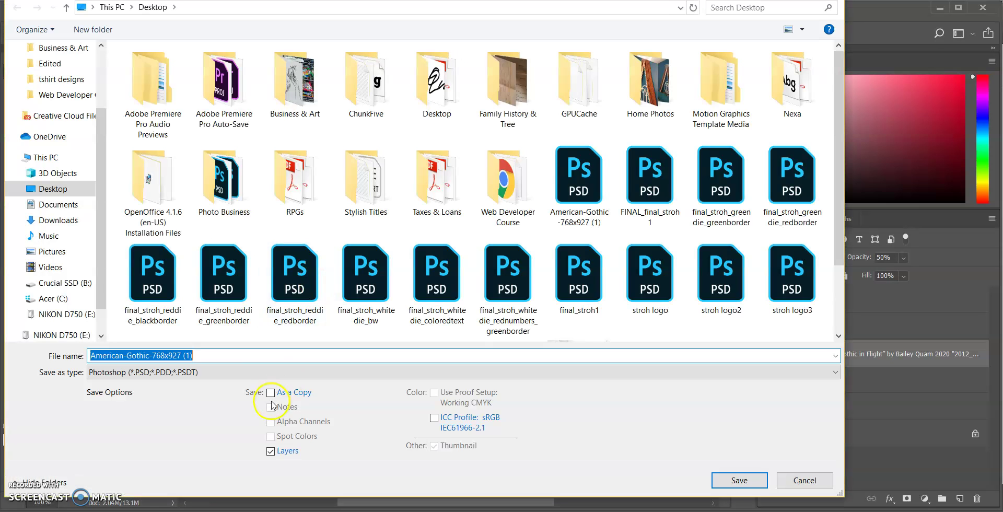
click(253, 373)
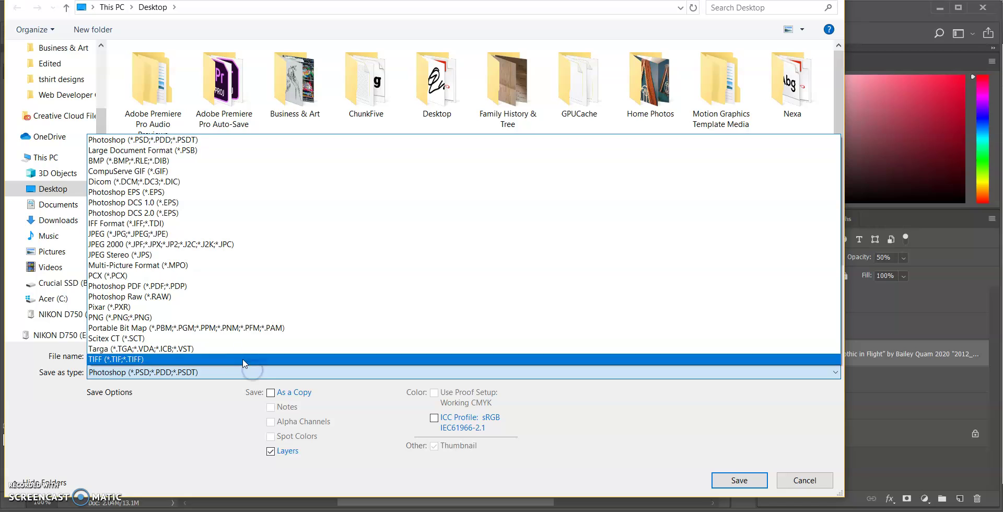
click(194, 234)
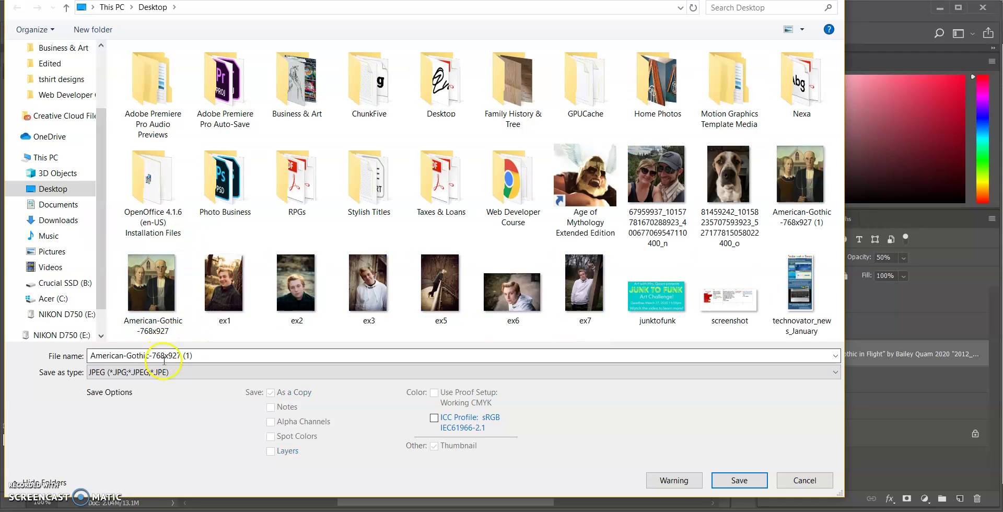
click(190, 355)
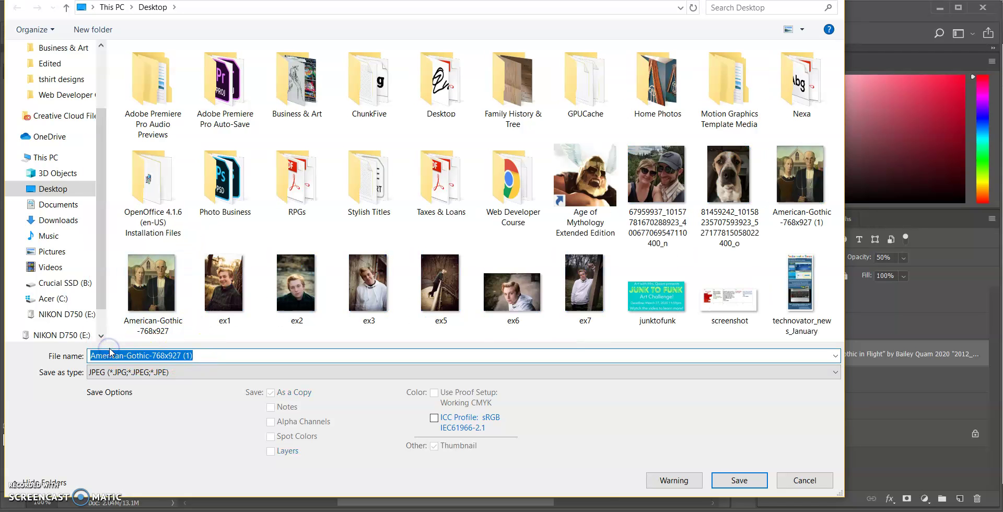
text(americangothicinflight)
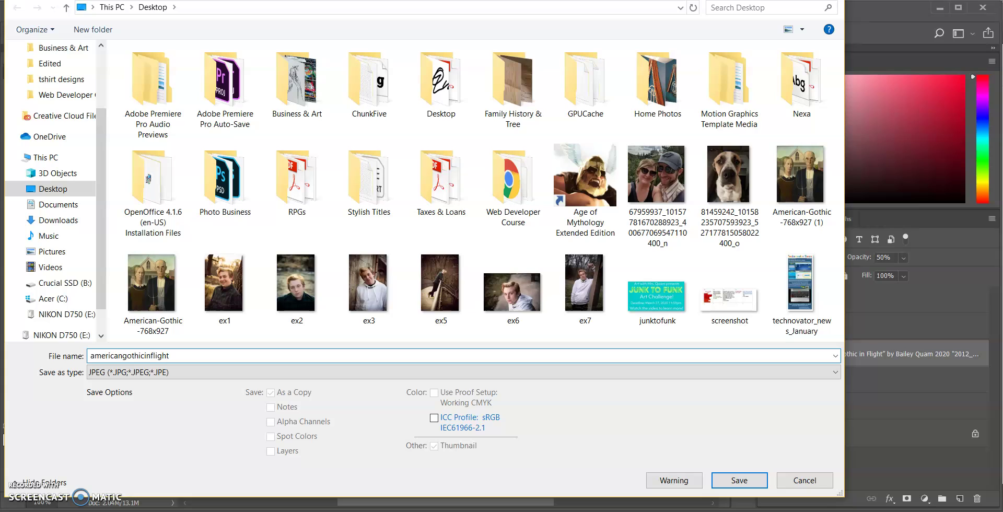
key(Return)
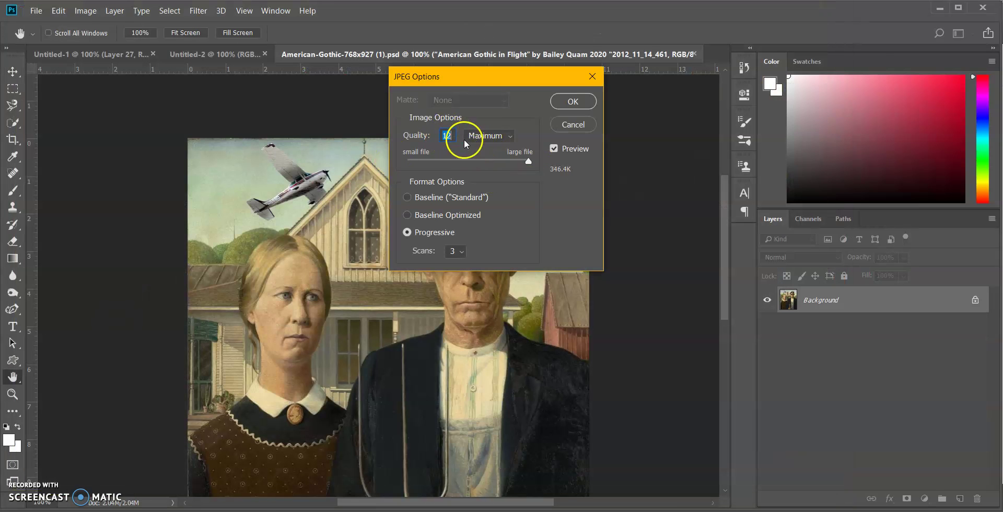
click(570, 101)
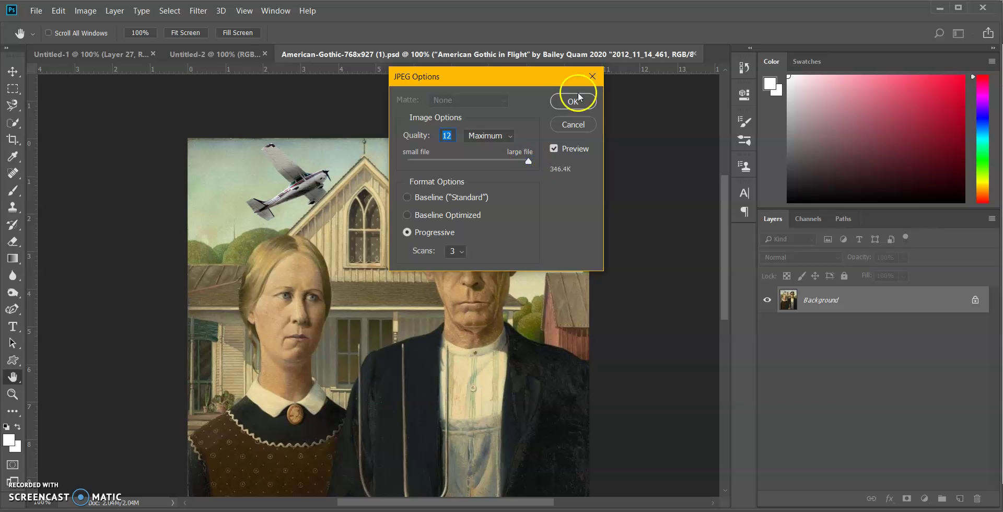
Step: Switch to the browser and read through the Manipulation Project: Artwork Remix assignment directions
click(231, 463)
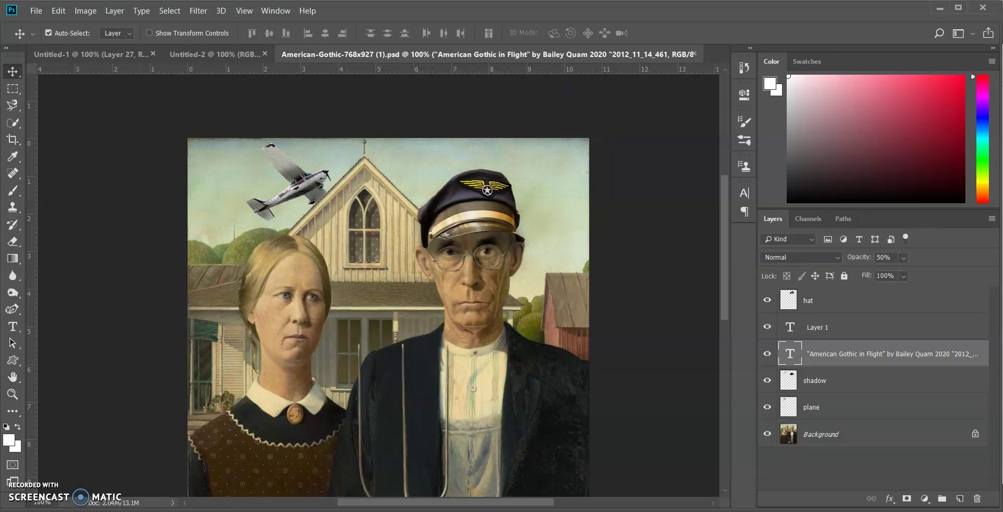
mouse_move(210, 510)
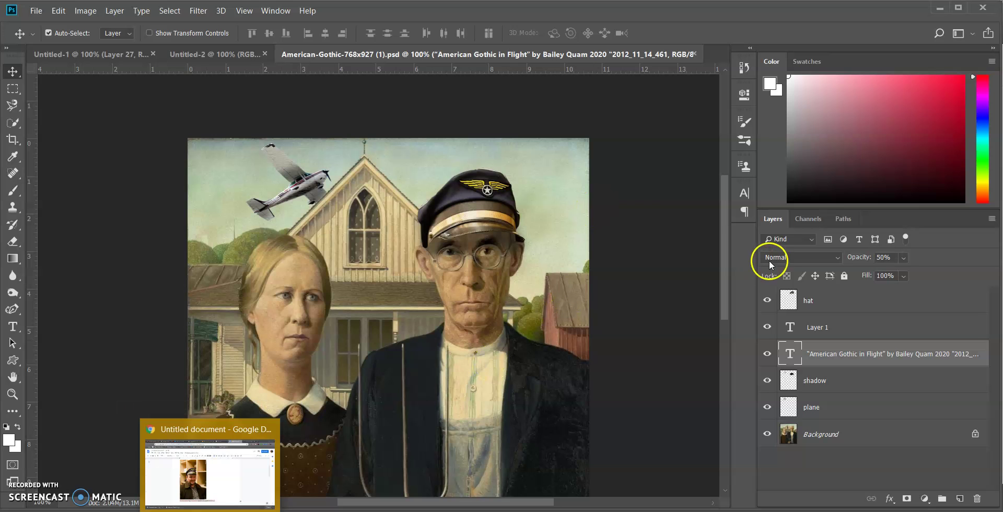
drag(730, 190, 710, 211)
key(alt+Tab)
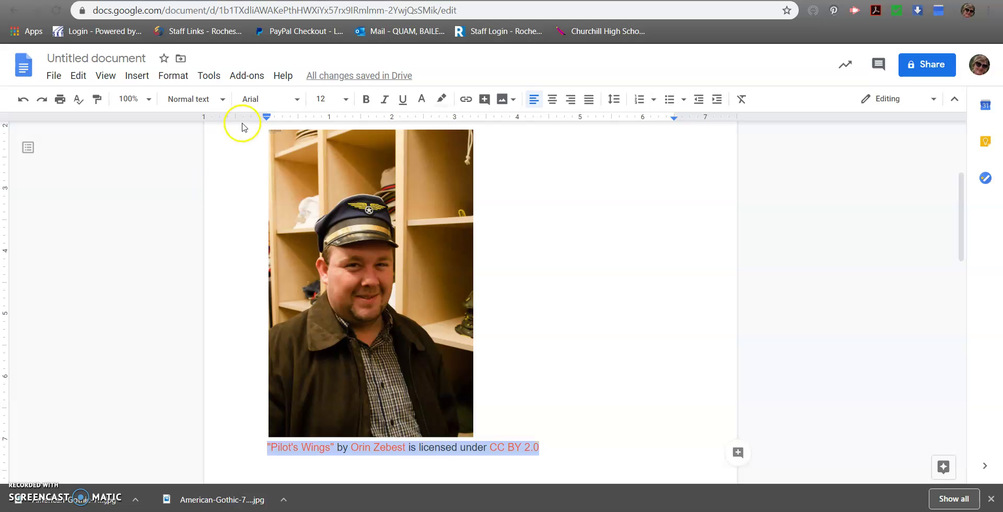
key(ctrl+Tab)
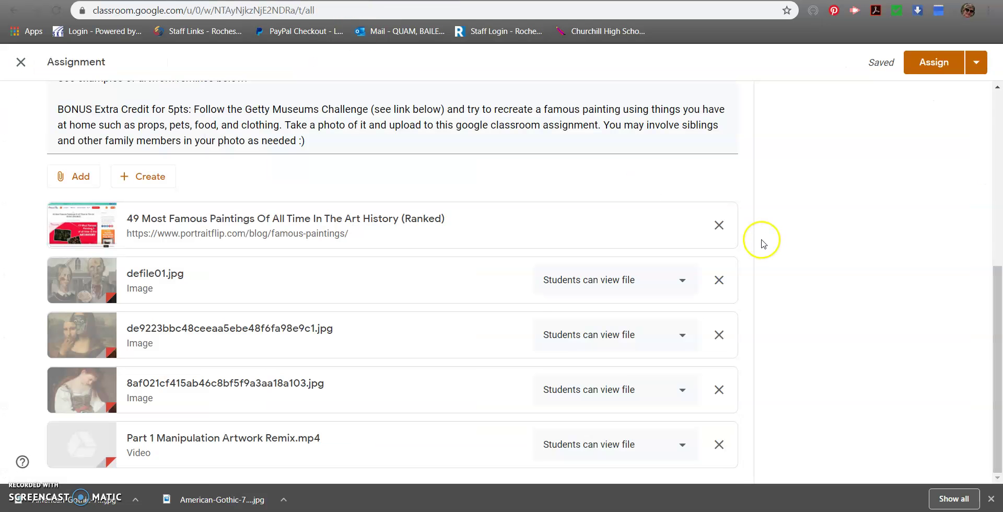
scroll(762, 242, up, 6)
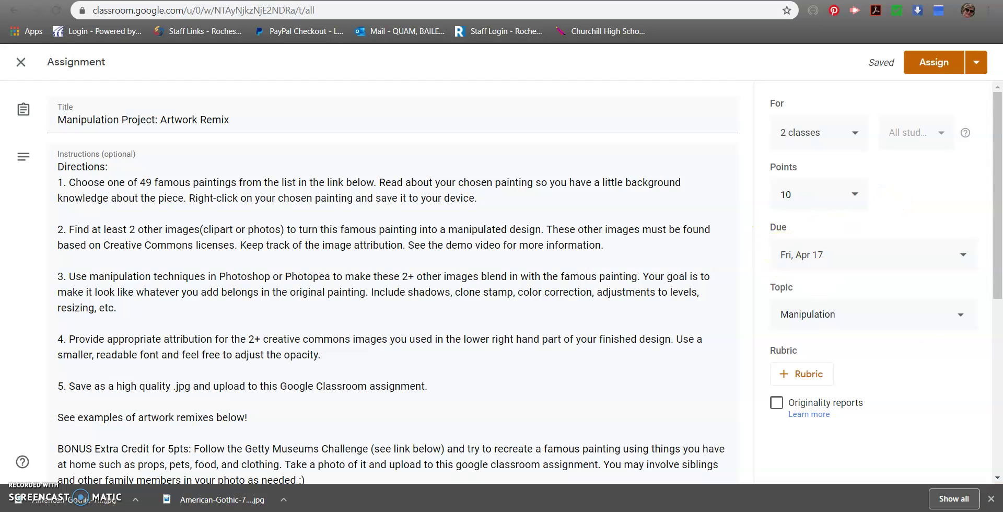
key(super+alt+d)
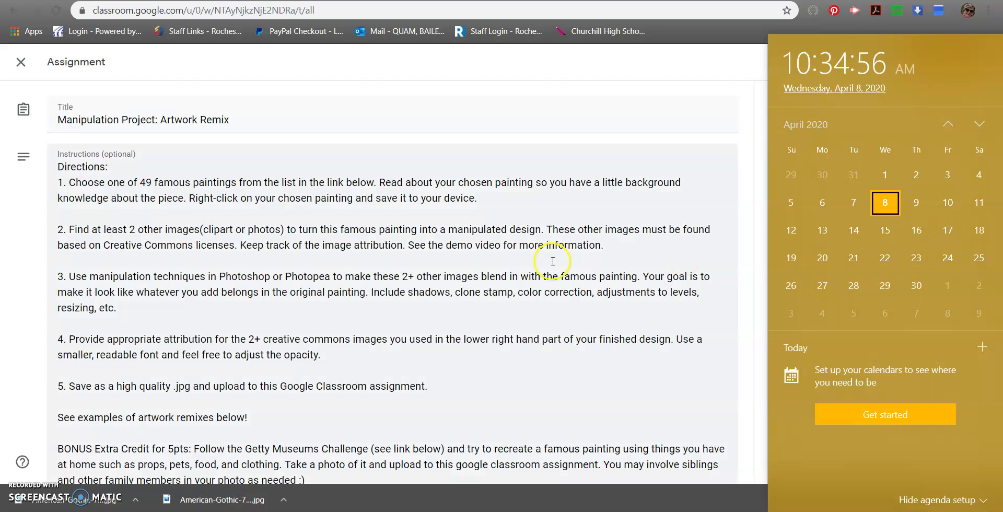
click(494, 279)
scroll(513, 333, down, 4)
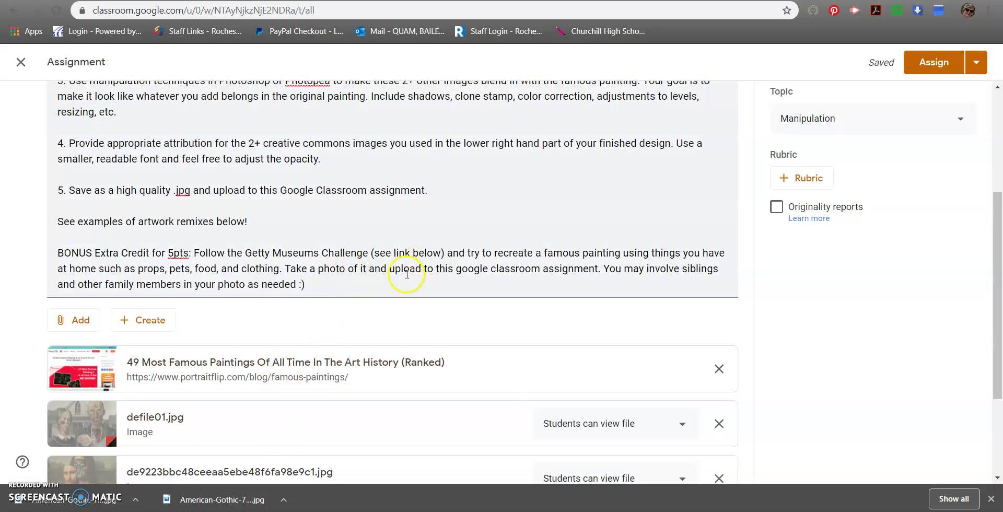
scroll(225, 387, down, 3)
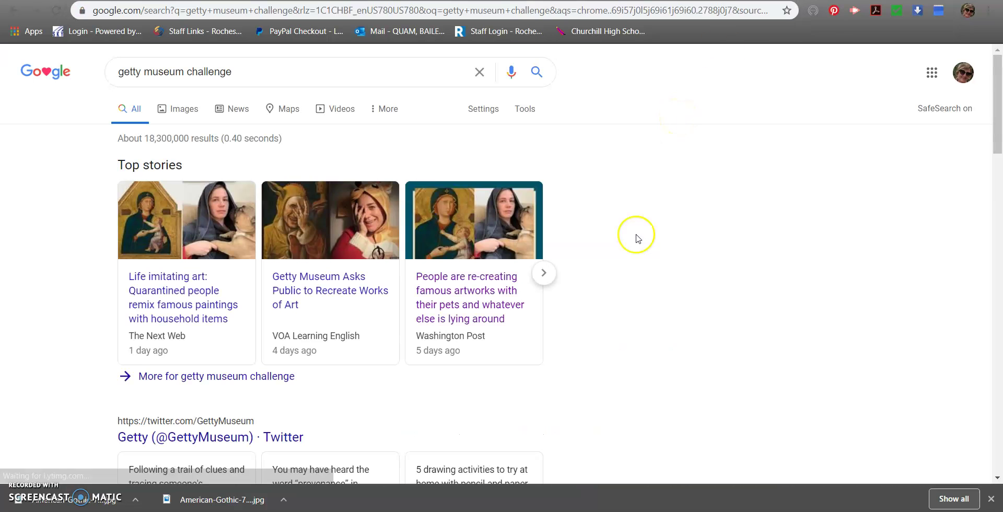
Step: Open the TNW 'Life imitating art' story and scroll down to the embedded Getty tweet
scroll(627, 252, down, 2)
scroll(627, 252, down, 7)
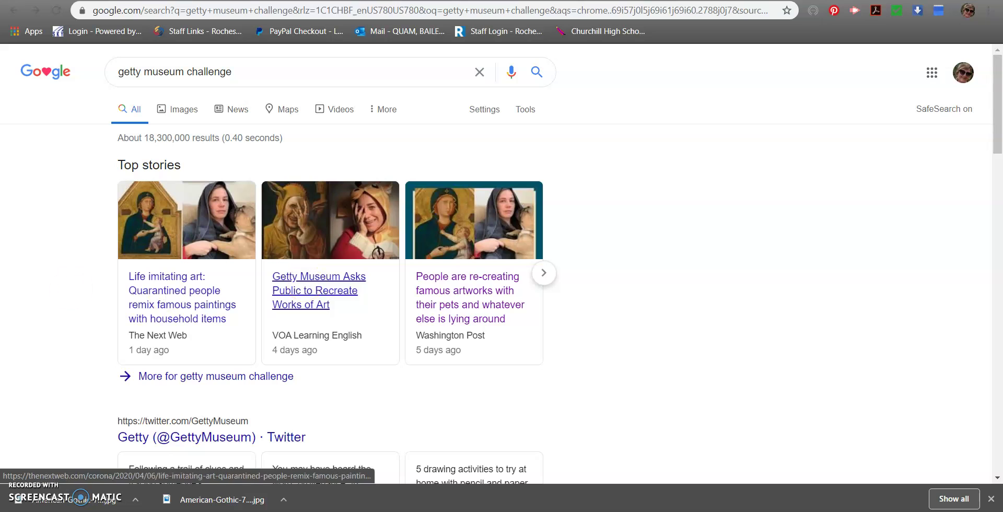
click(181, 295)
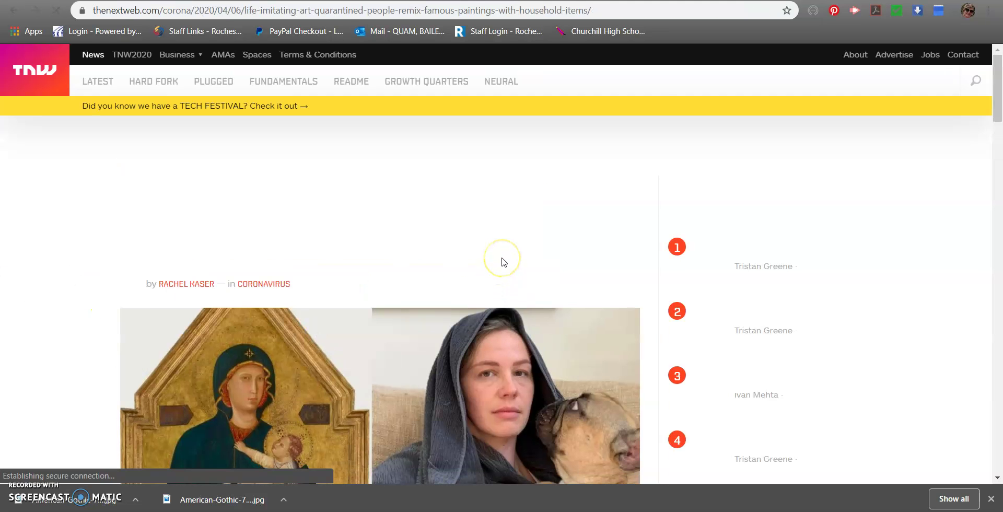
scroll(491, 256, down, 3)
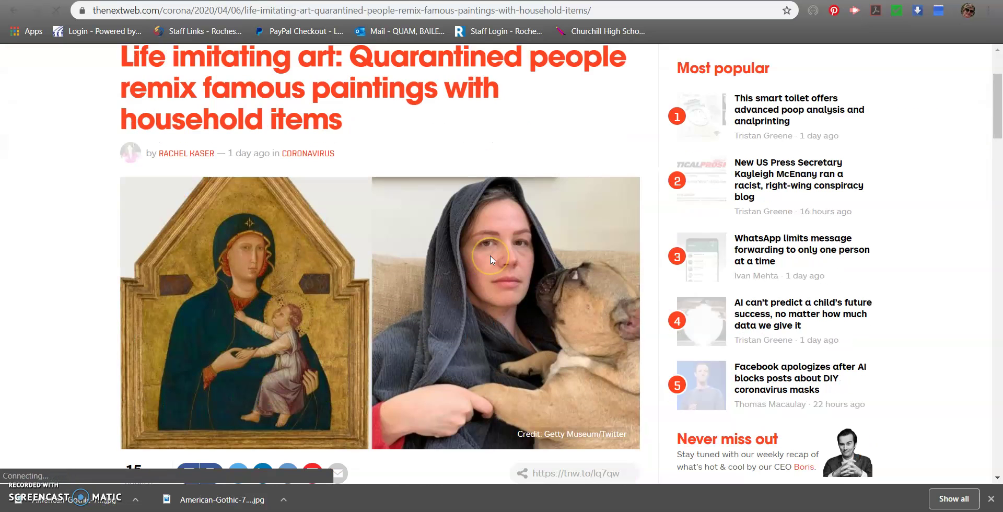
scroll(490, 260, up, 3)
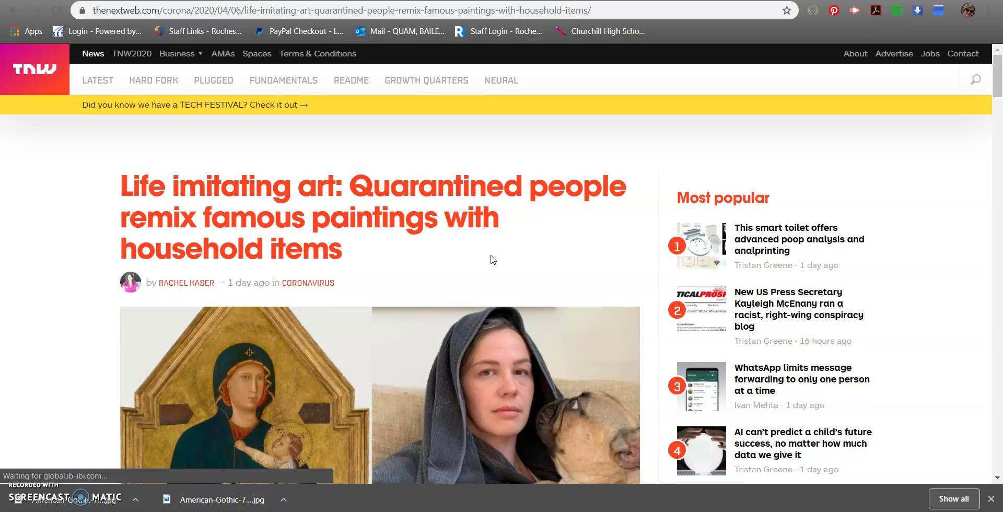
scroll(491, 259, down, 3)
scroll(492, 260, down, 3)
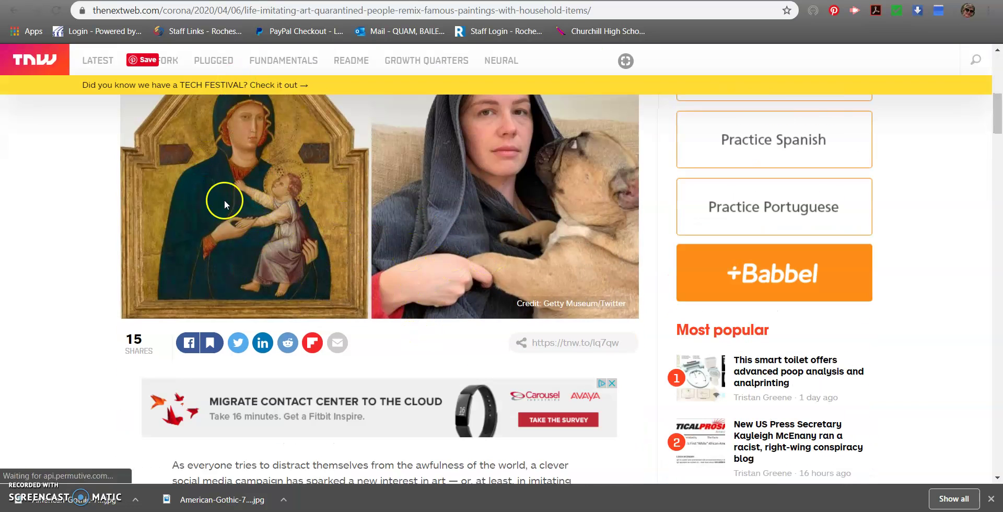
scroll(515, 286, down, 8)
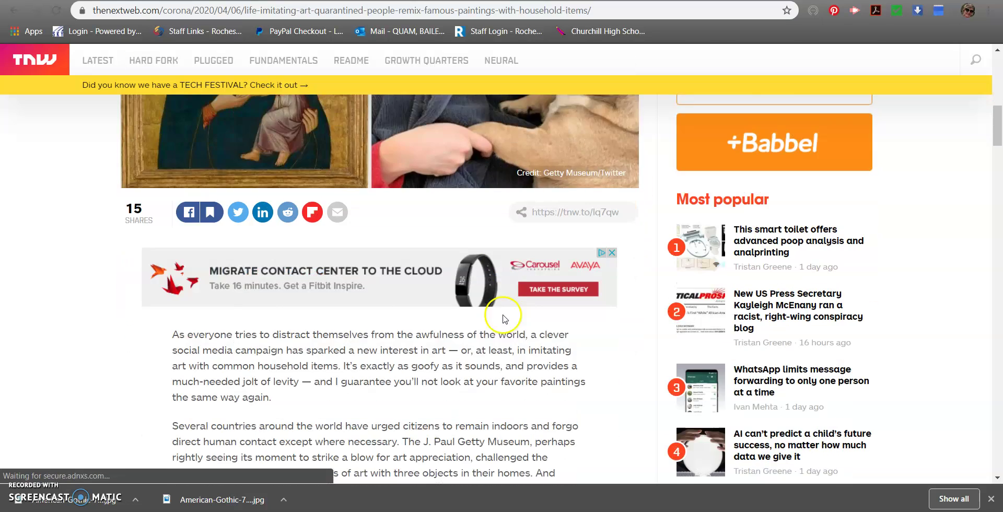
scroll(503, 315, down, 3)
scroll(506, 316, down, 5)
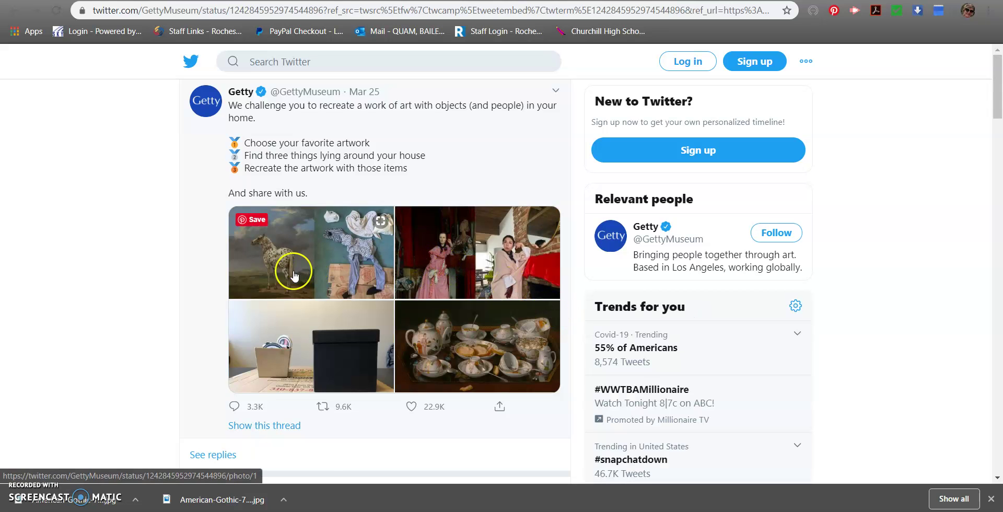
Step: View all four Getty challenge recreation photos full size, then close the viewer
click(294, 275)
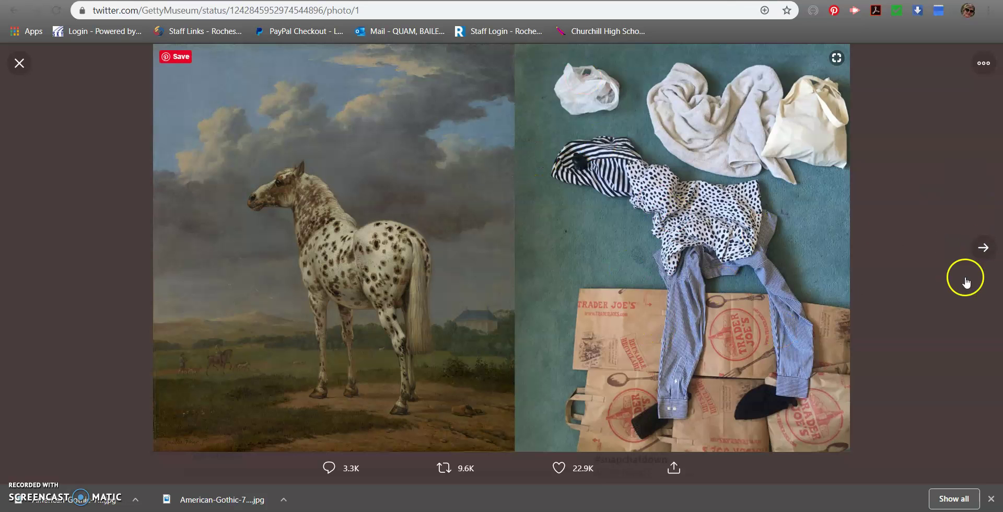
click(984, 259)
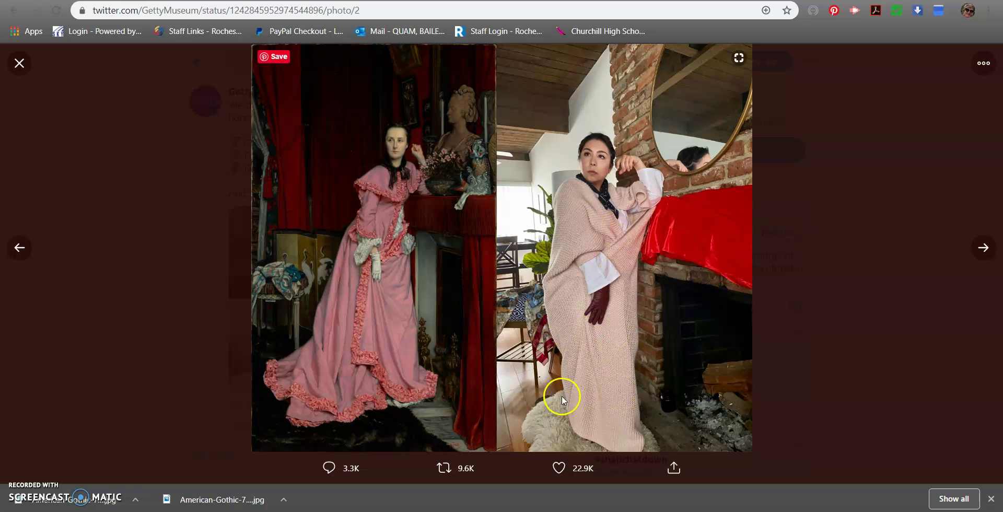
click(982, 248)
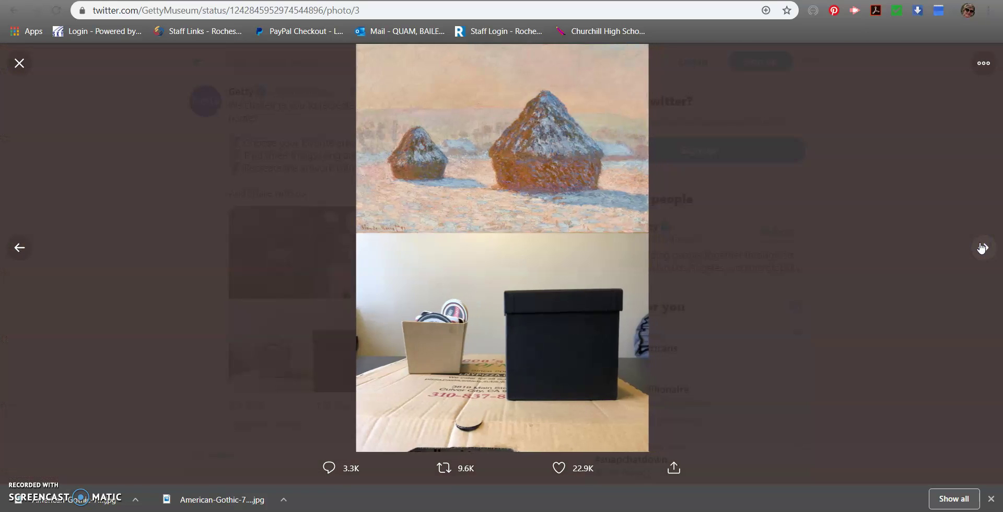
click(487, 306)
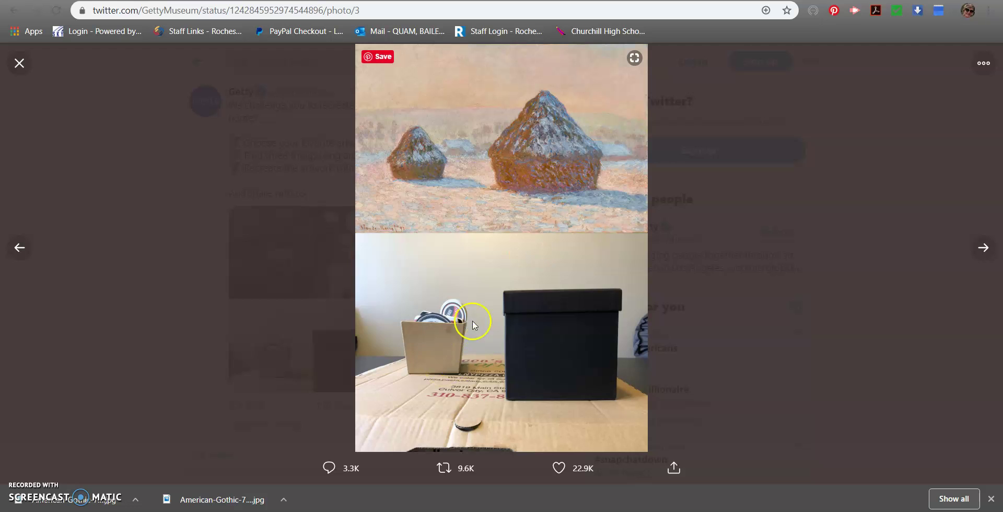
click(986, 249)
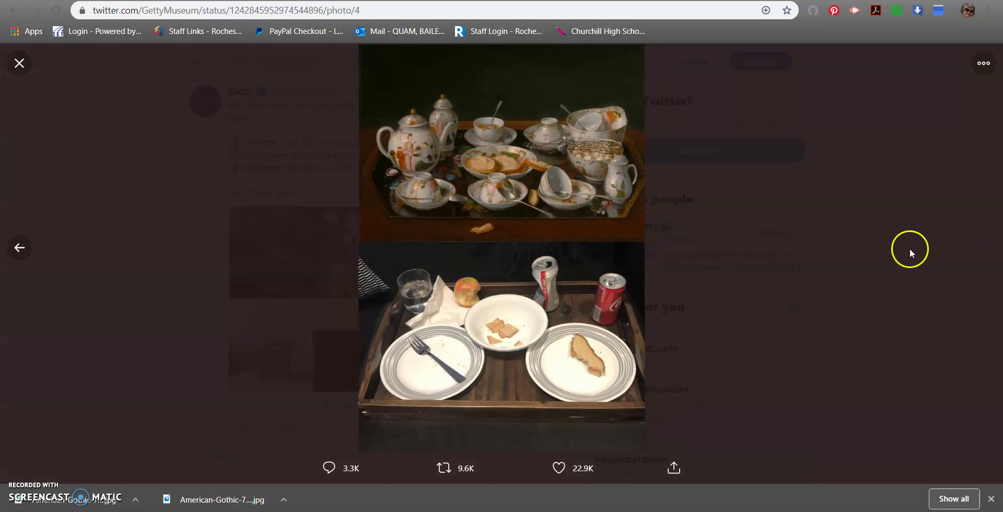
click(20, 63)
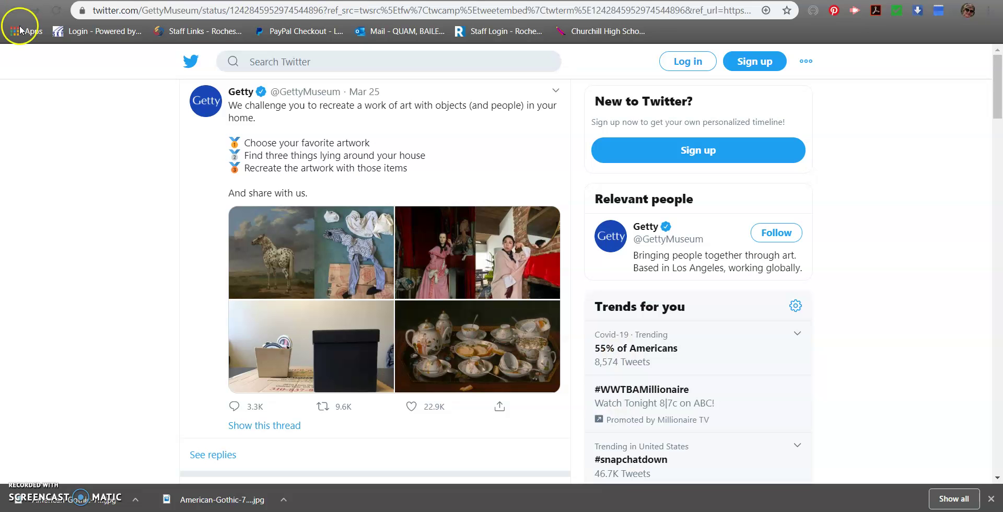
Step: Go back to the getty museum challenge results and the Google Classroom assignment
click(12, 11)
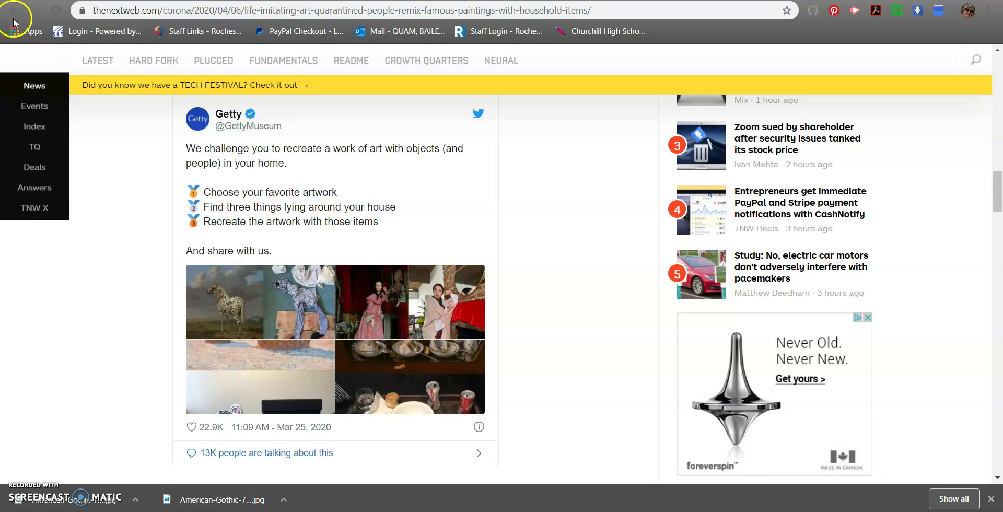
click(13, 11)
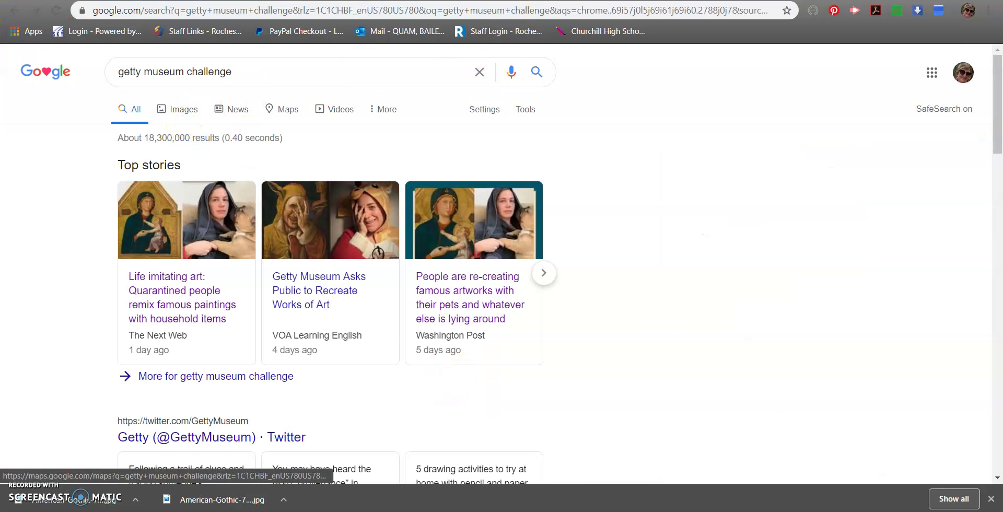
key(ctrl+Tab)
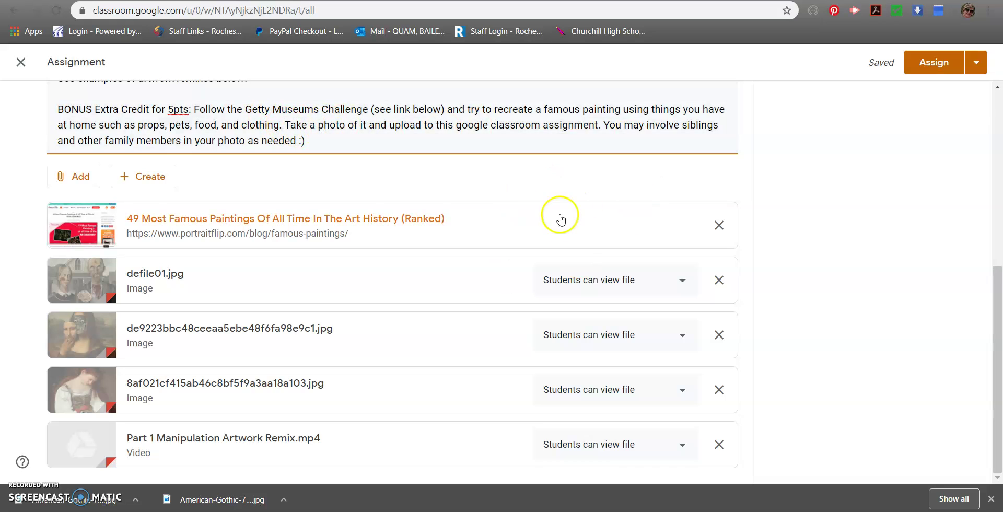
scroll(549, 232, up, 6)
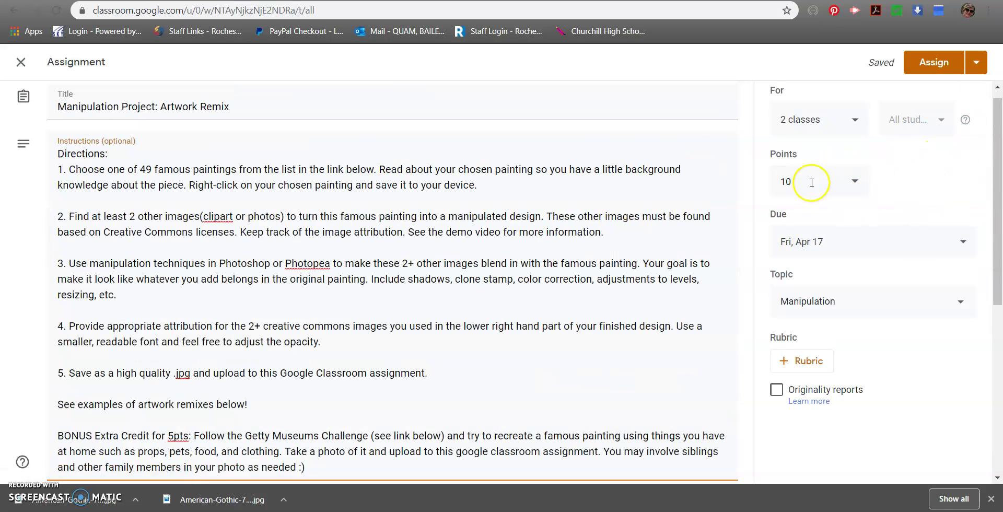
scroll(799, 209, down, 4)
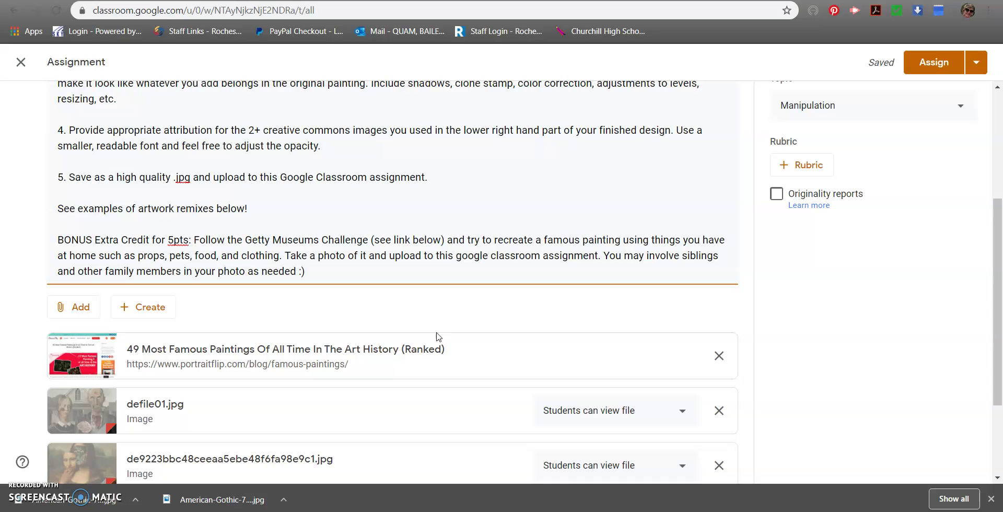
scroll(407, 282, up, 4)
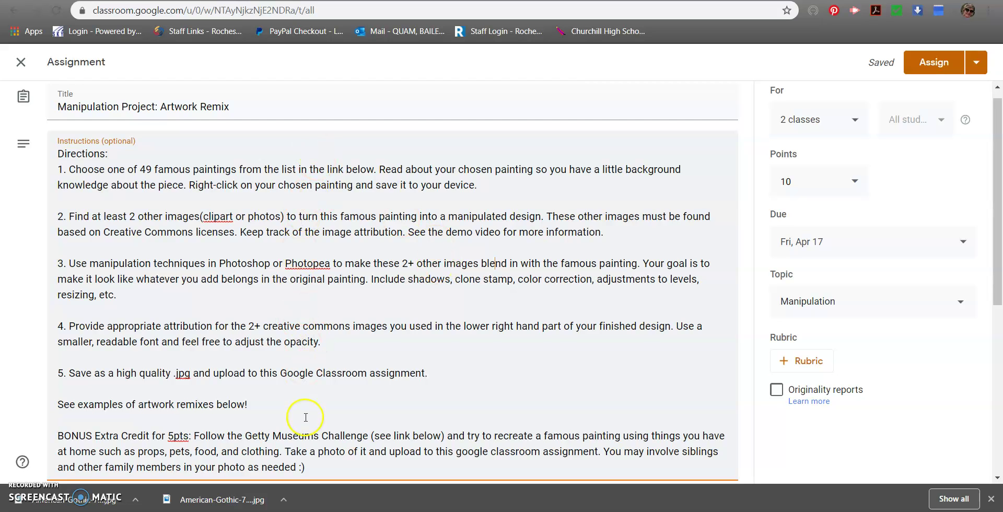
scroll(334, 345, down, 1)
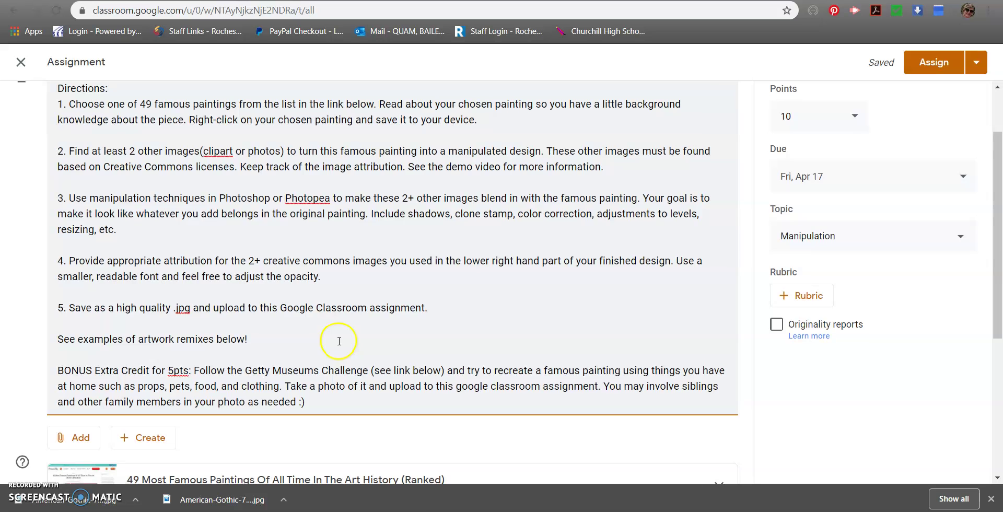
scroll(339, 341, up, 2)
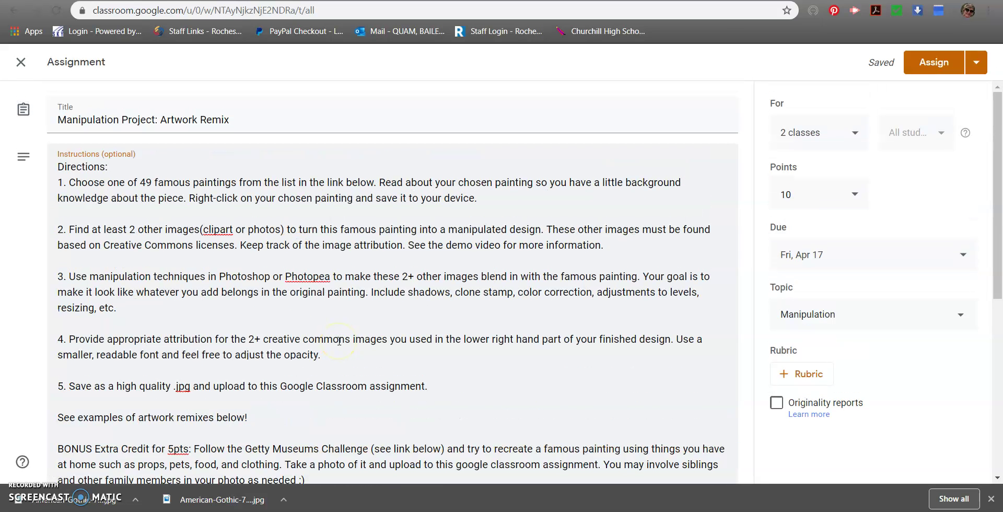
scroll(329, 324, down, 3)
scroll(324, 322, up, 3)
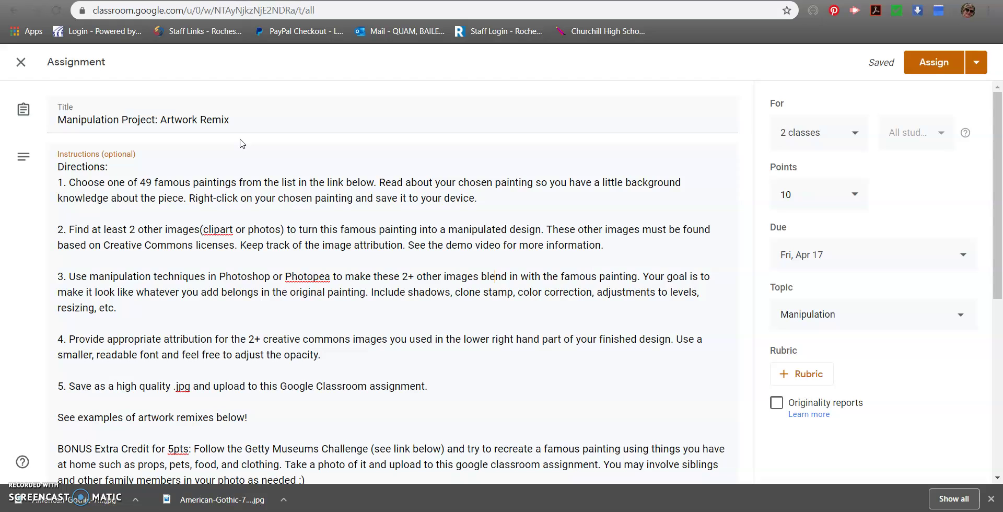
click(274, 177)
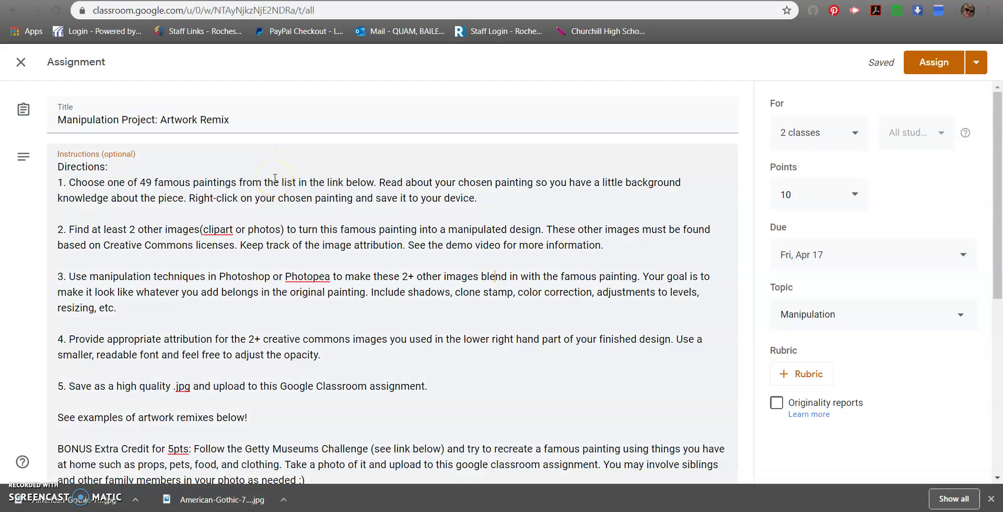